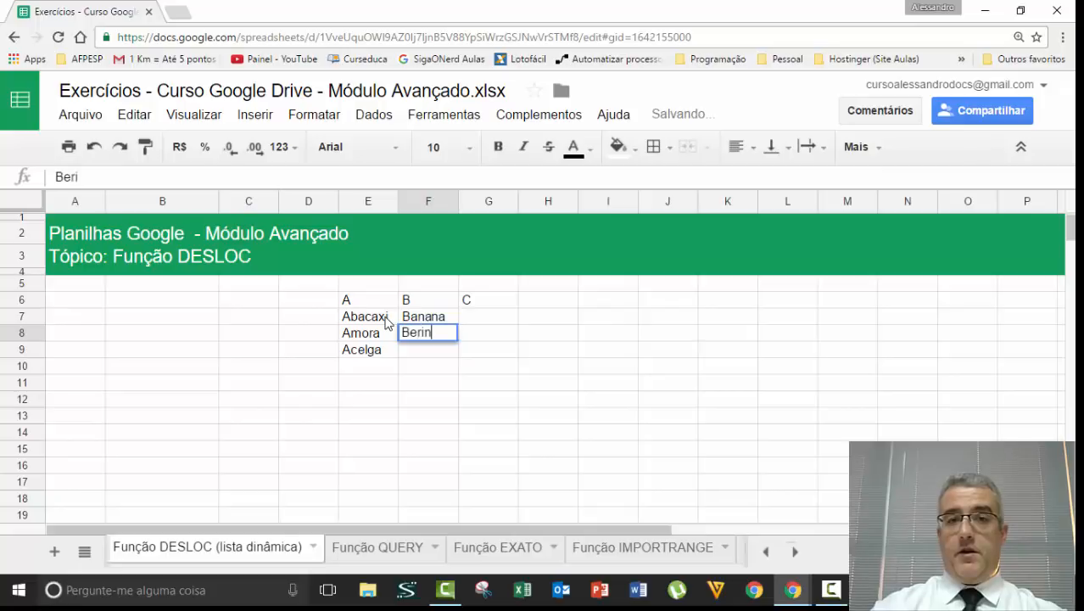
# - Complete the word lists with Berinjela in F8 and Caqui in G7
pyautogui.write('jela')
pyautogui.press('Tab')
pyautogui.press('Up')
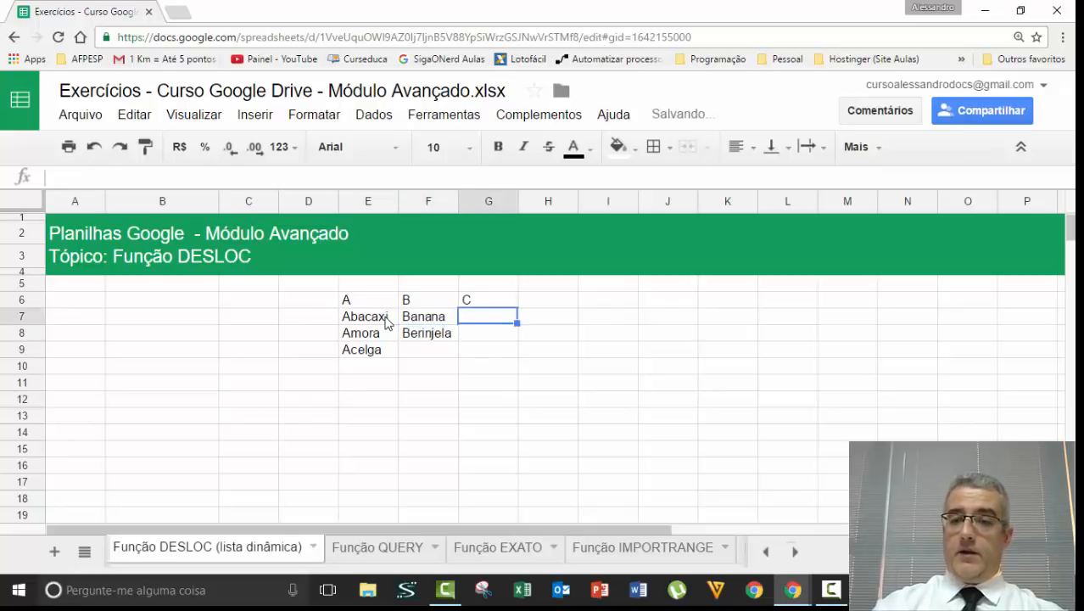
pyautogui.write('Caqui')
pyautogui.press('Return')
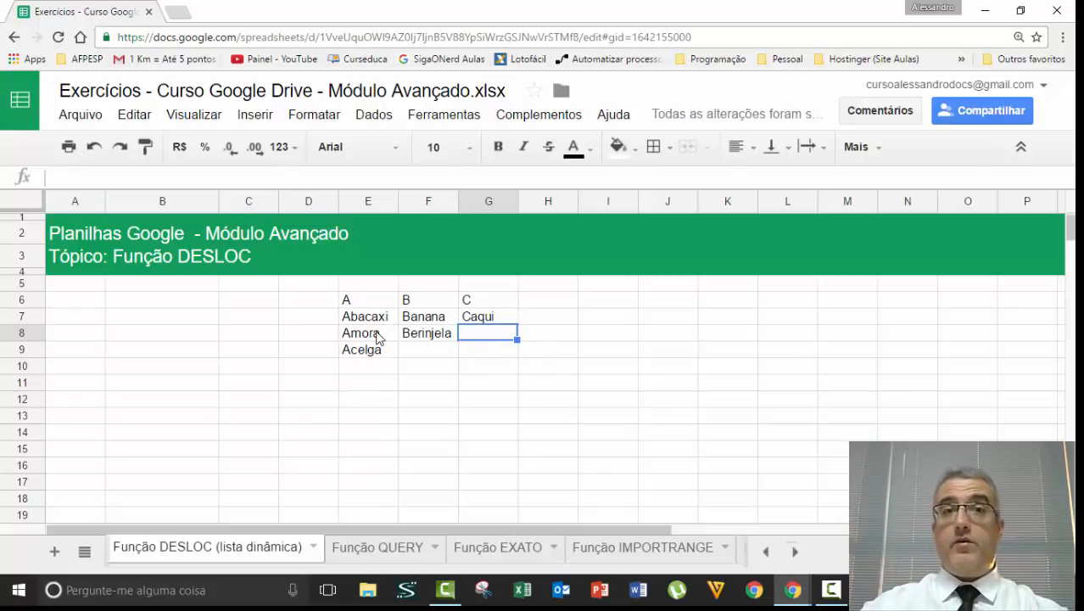
# - Center the headers A, B and C in E6:G6 horizontally
pyautogui.click(375, 382)
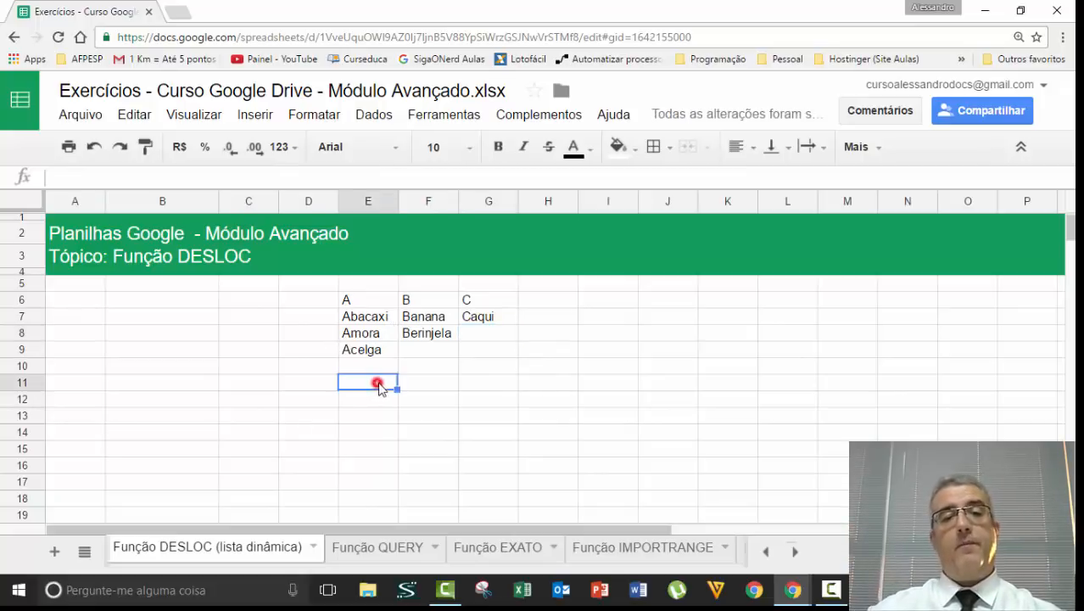
pyautogui.moveTo(370, 300); pyautogui.dragTo(494, 308)
pyautogui.click(428, 317)
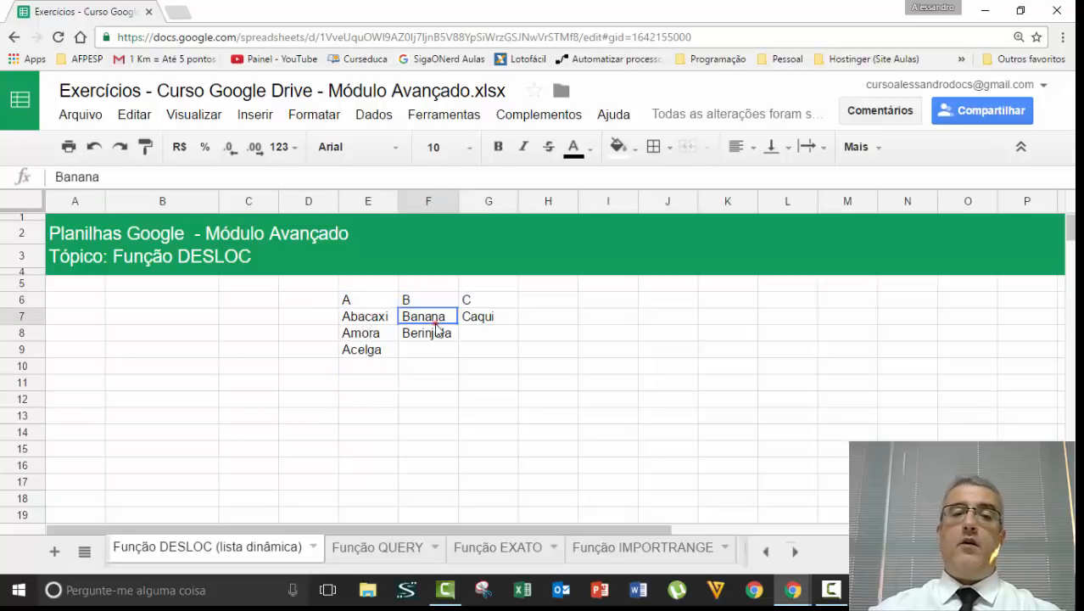
pyautogui.moveTo(369, 301); pyautogui.dragTo(502, 306)
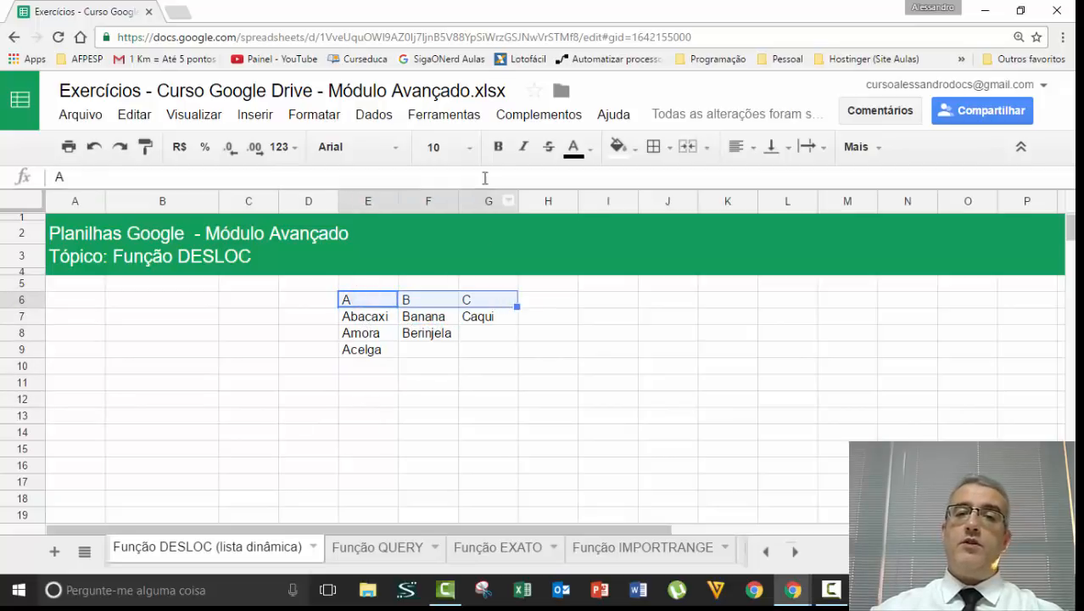
pyautogui.click(740, 151)
pyautogui.click(769, 180)
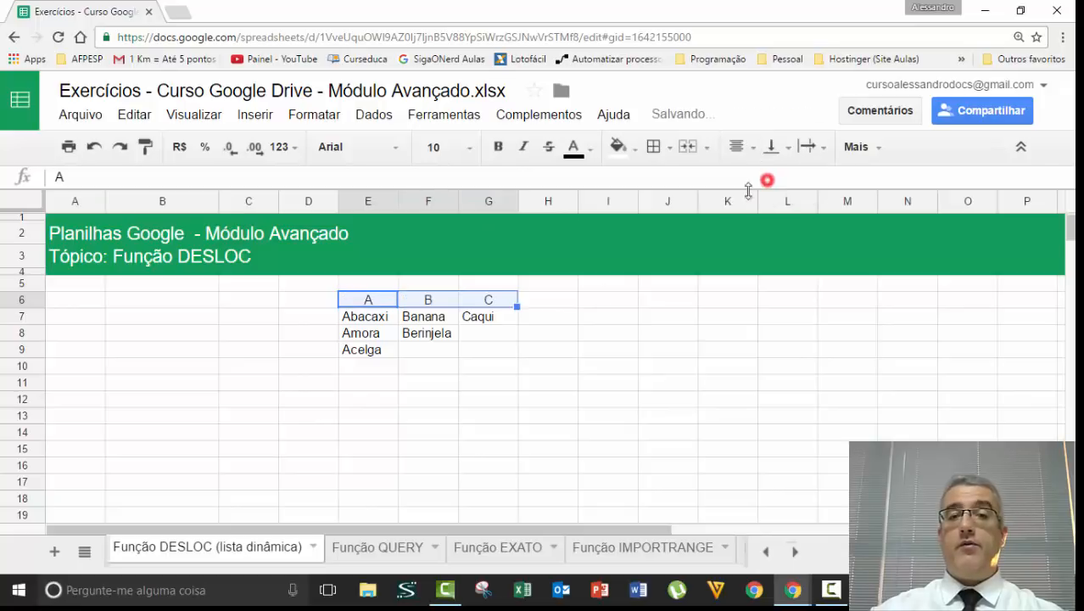
pyautogui.click(537, 320)
pyautogui.click(367, 319)
pyautogui.moveTo(369, 342); pyautogui.dragTo(412, 368)
pyautogui.click(477, 318)
pyautogui.click(481, 333)
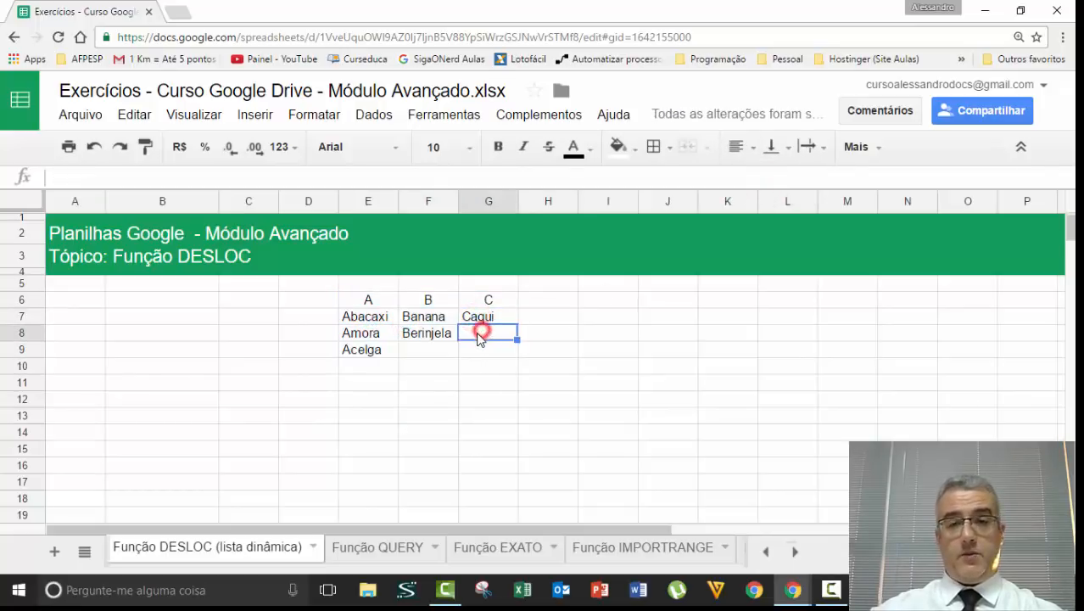
# - Select cell A7 as the location for the dropdown list
pyautogui.click(87, 319)
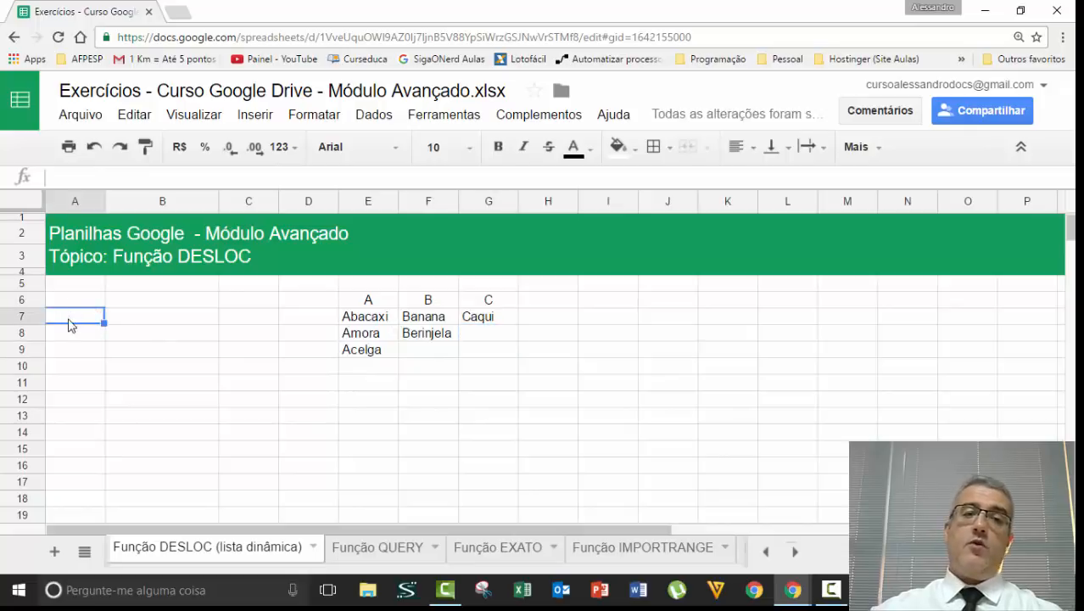
pyautogui.click(373, 114)
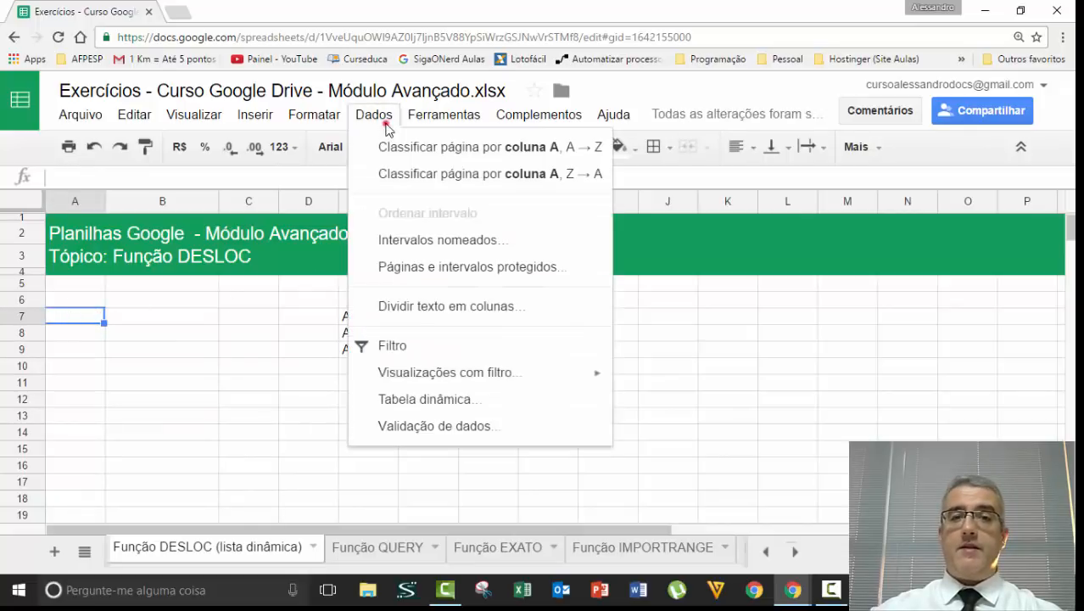
pyautogui.click(437, 238)
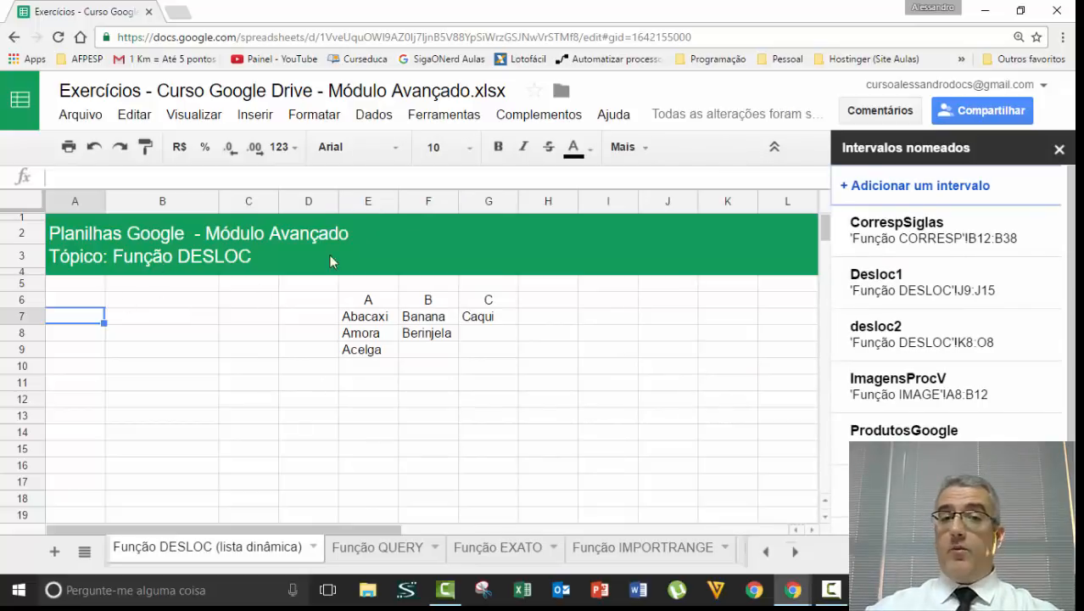
pyautogui.press('Escape')
# - Add data validation to cell A7 as a dropdown list from range E6:G6, rejecting invalid entries
pyautogui.click(373, 113)
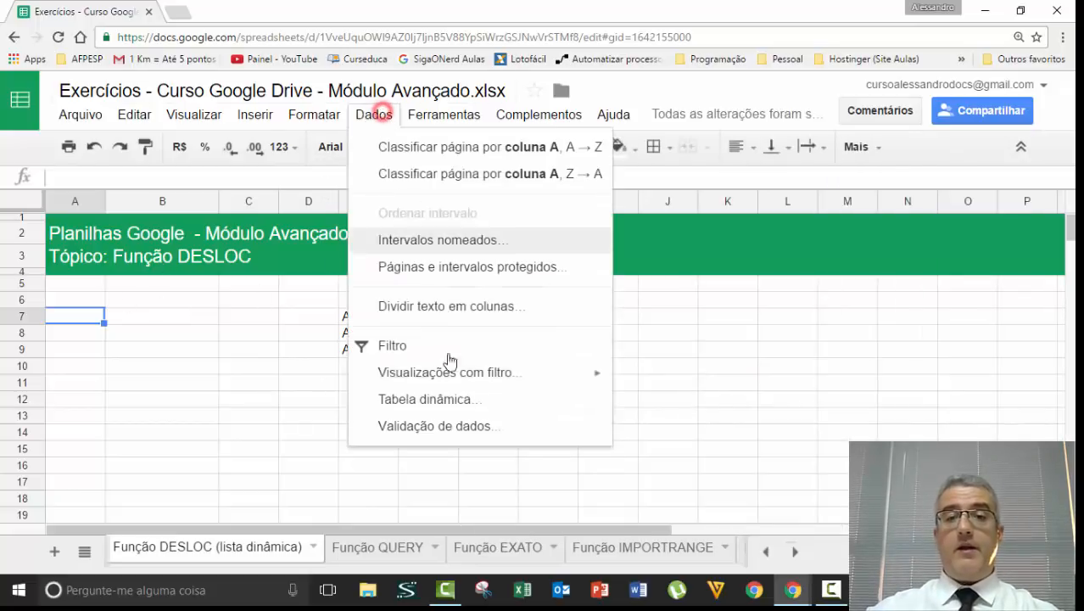
pyautogui.click(445, 426)
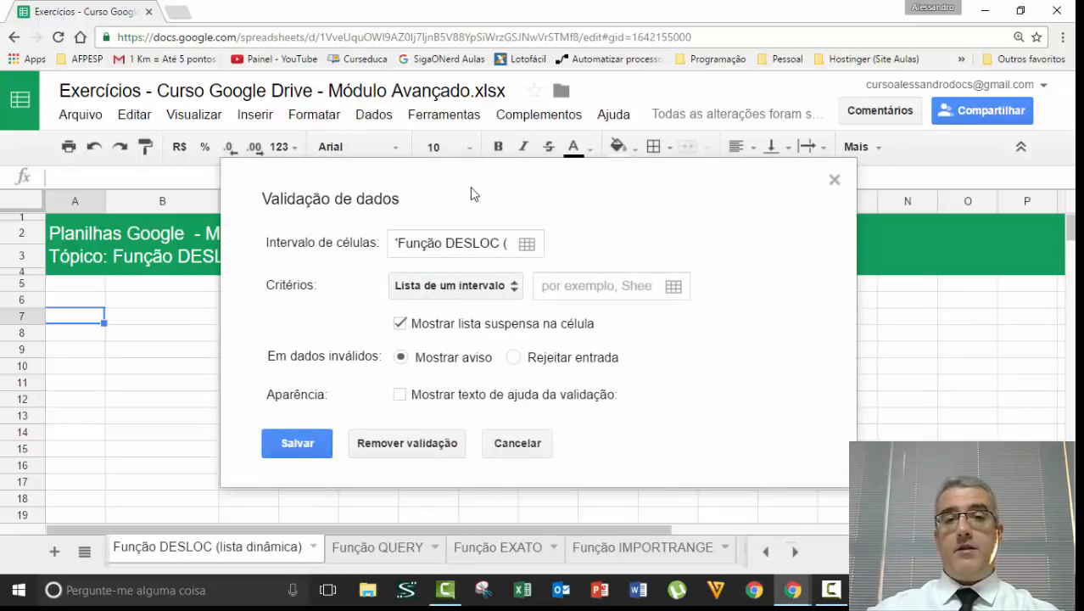
pyautogui.moveTo(479, 179); pyautogui.dragTo(564, 213)
pyautogui.click(750, 323)
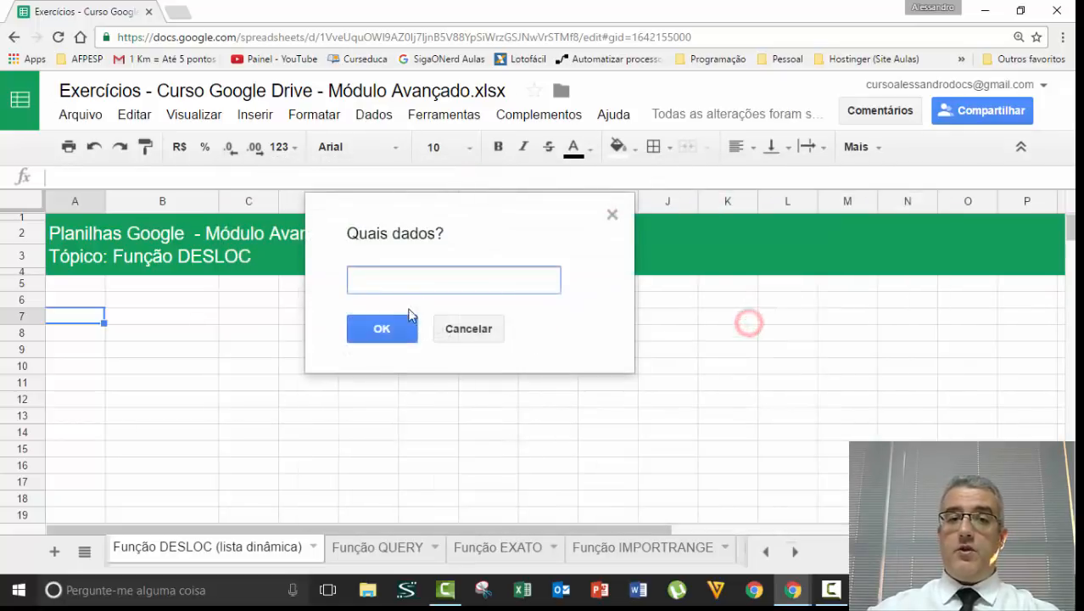
pyautogui.moveTo(404, 211); pyautogui.dragTo(690, 299)
pyautogui.moveTo(366, 307); pyautogui.dragTo(489, 301)
pyautogui.click(666, 415)
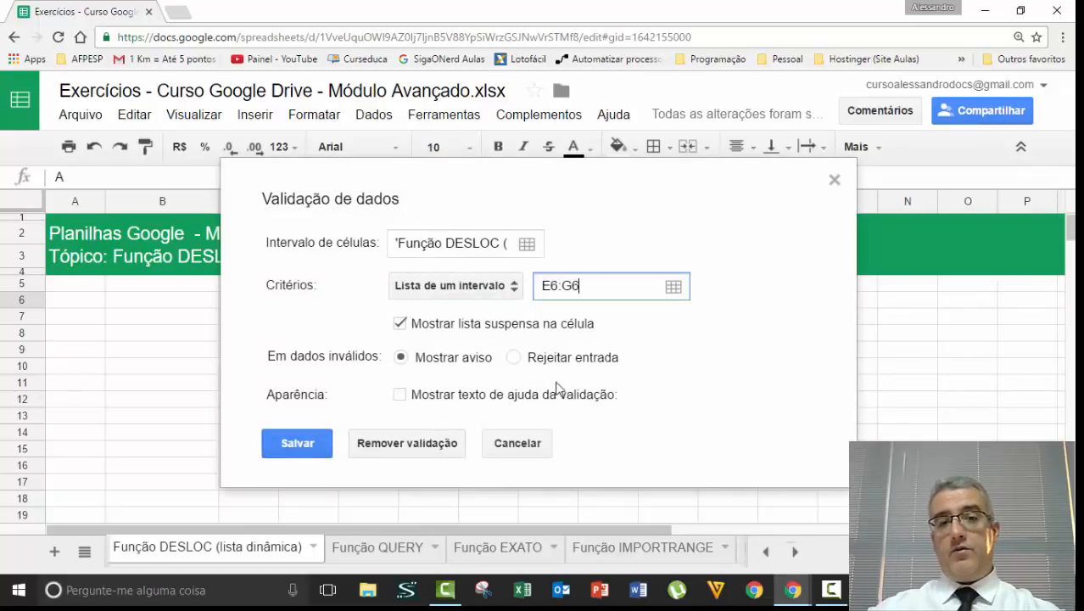
pyautogui.click(540, 359)
pyautogui.click(323, 450)
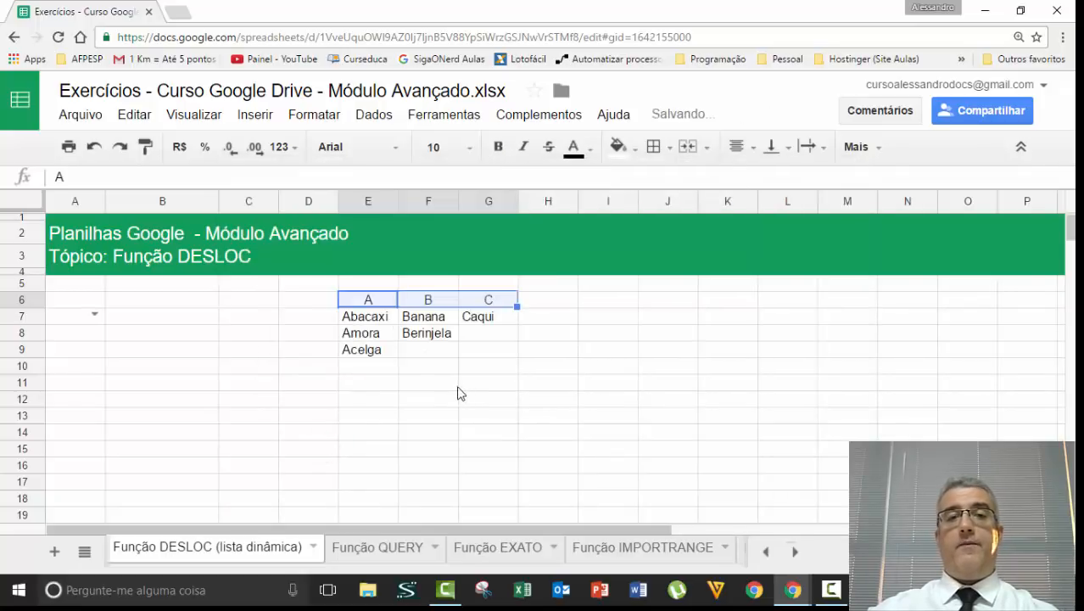
# - Test the dropdown in A7 by choosing B and finally C
pyautogui.click(94, 316)
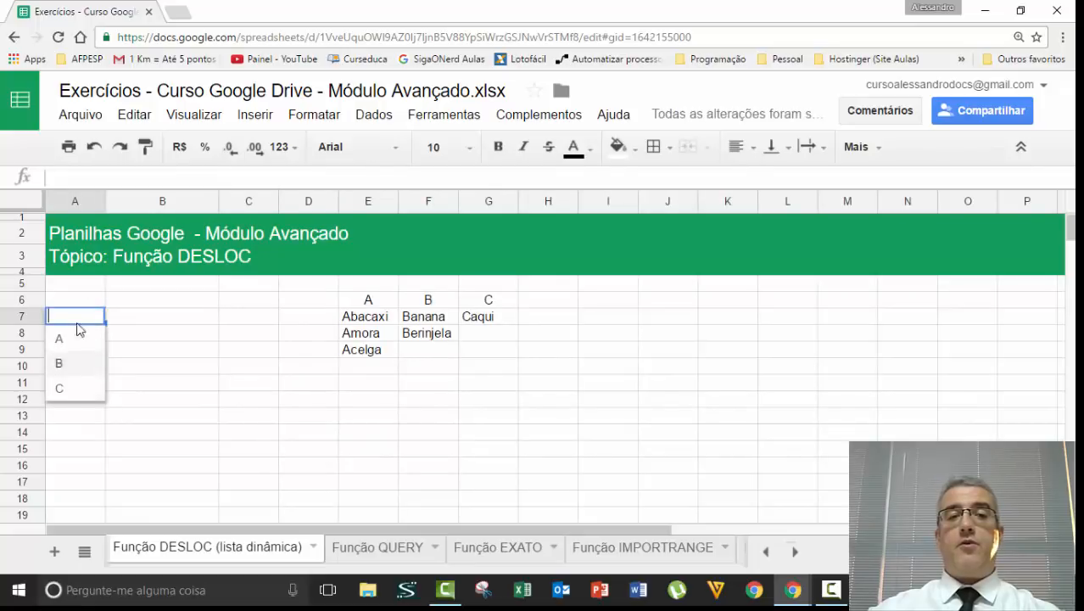
pyautogui.click(79, 372)
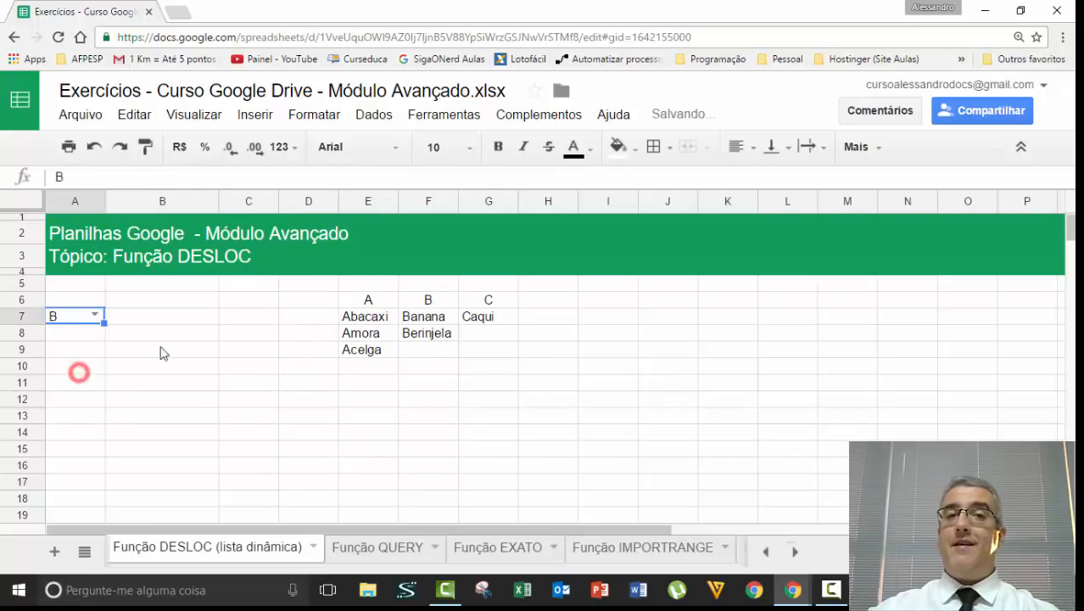
pyautogui.click(94, 316)
pyautogui.click(72, 383)
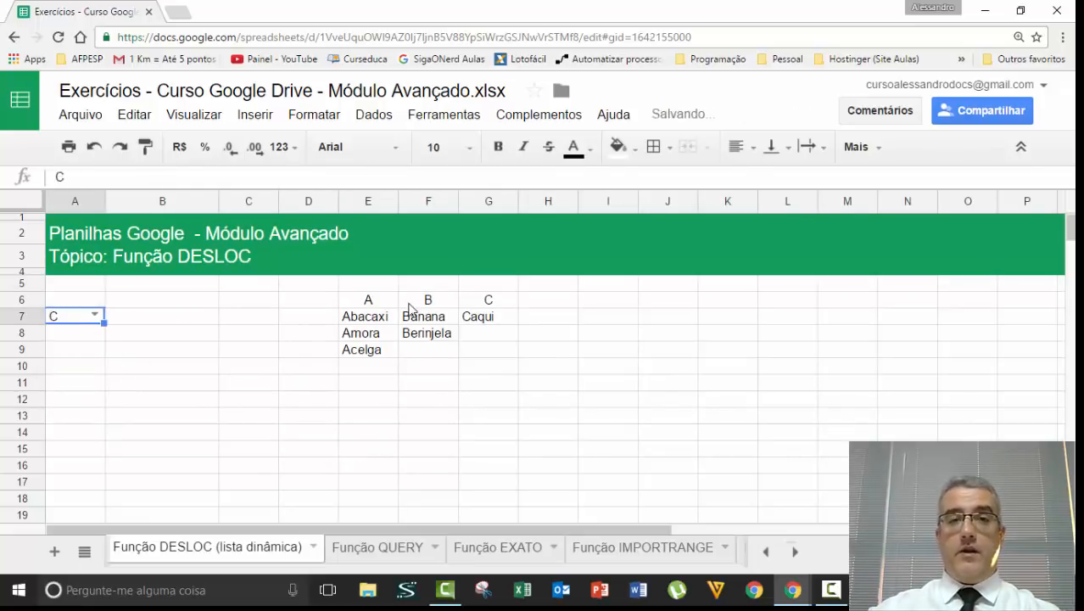
pyautogui.click(127, 317)
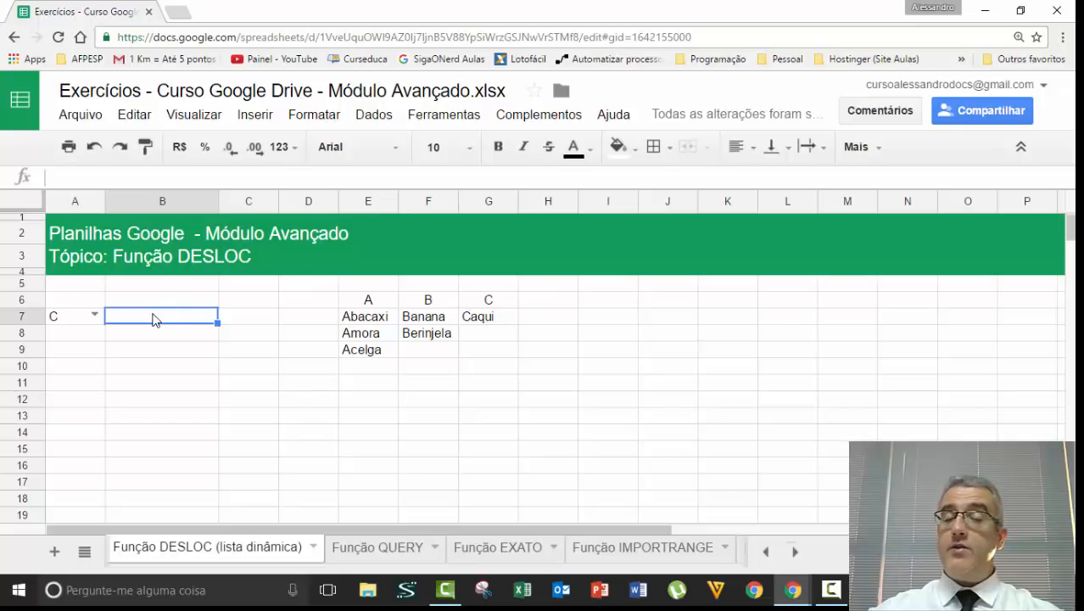
pyautogui.click(377, 119)
pyautogui.click(420, 240)
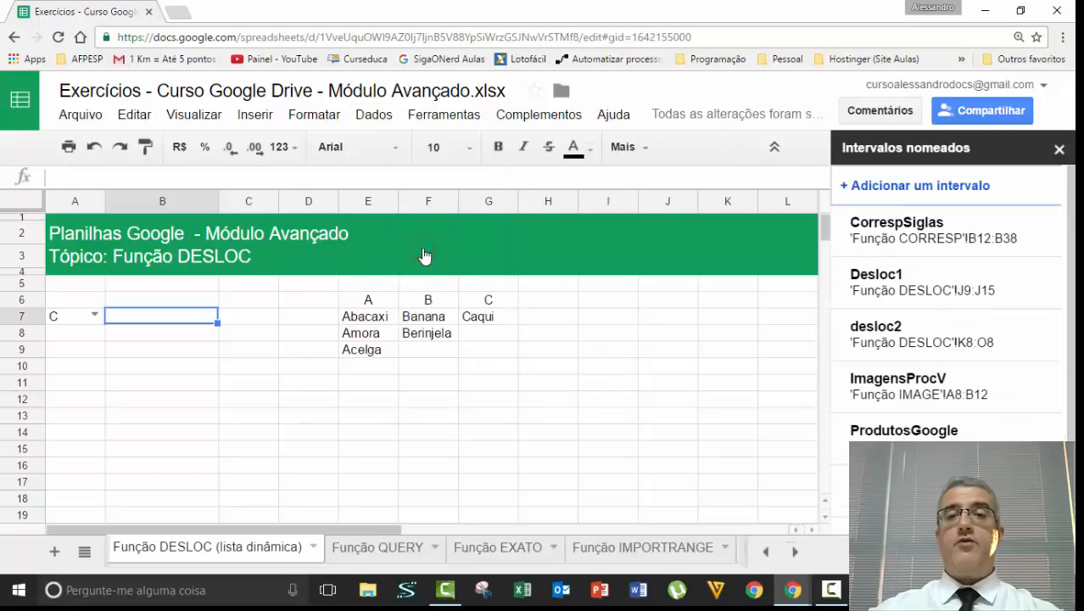
pyautogui.click(923, 185)
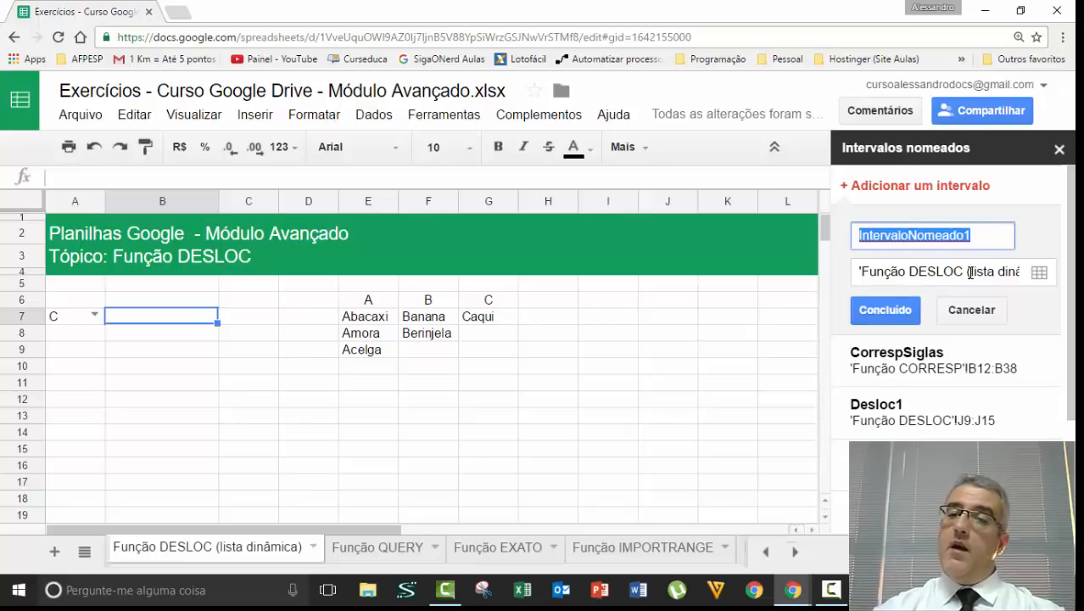
pyautogui.click(972, 310)
pyautogui.click(1060, 148)
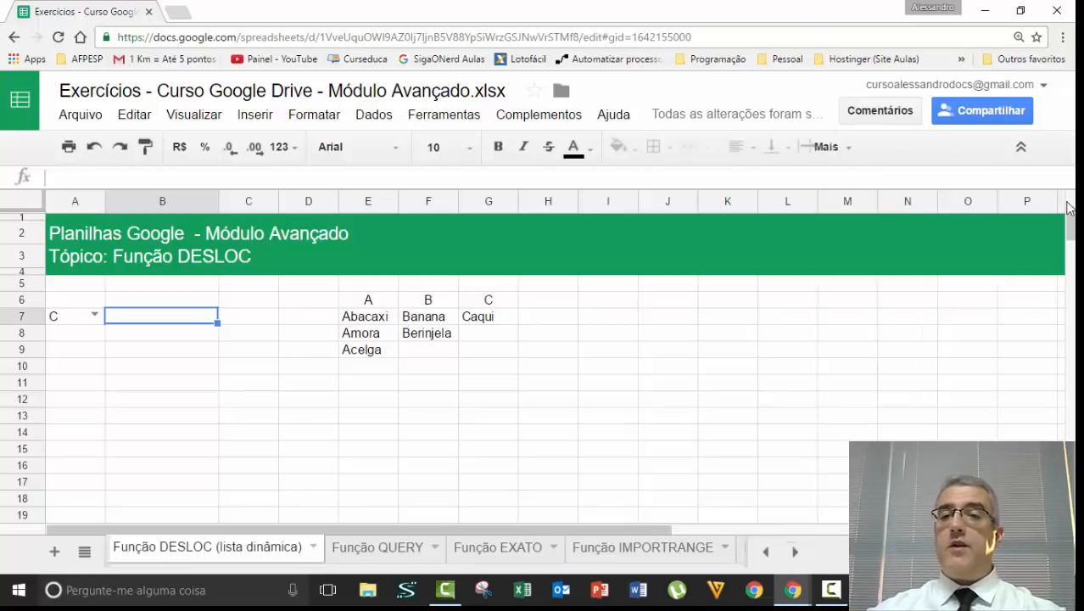
# - Try a custom-formula data validation for cell B7, starting the formula with =desloc(e7
pyautogui.click(373, 115)
pyautogui.click(433, 426)
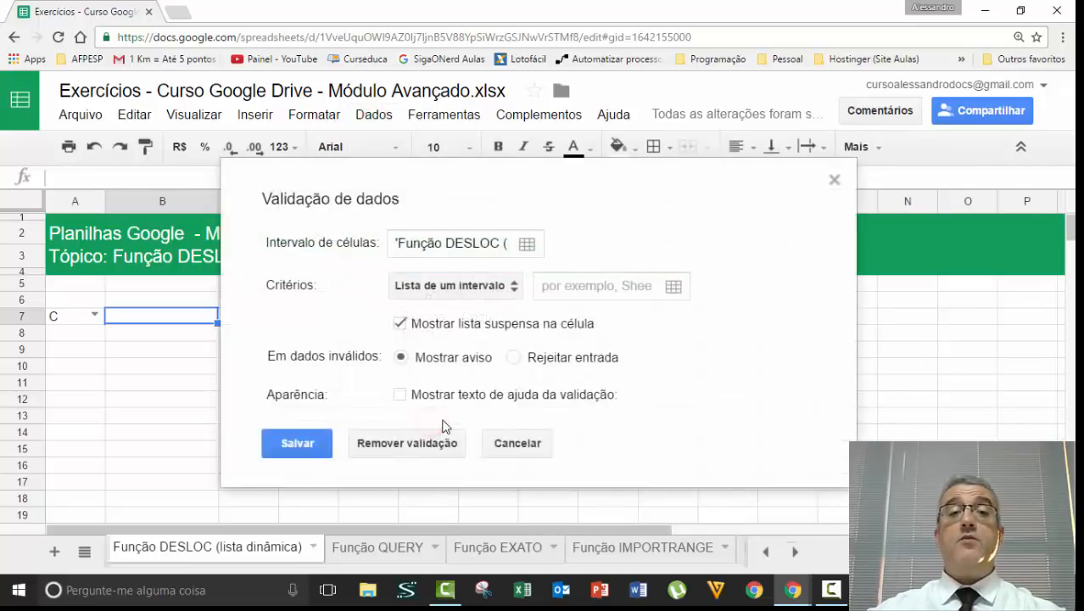
pyautogui.click(444, 295)
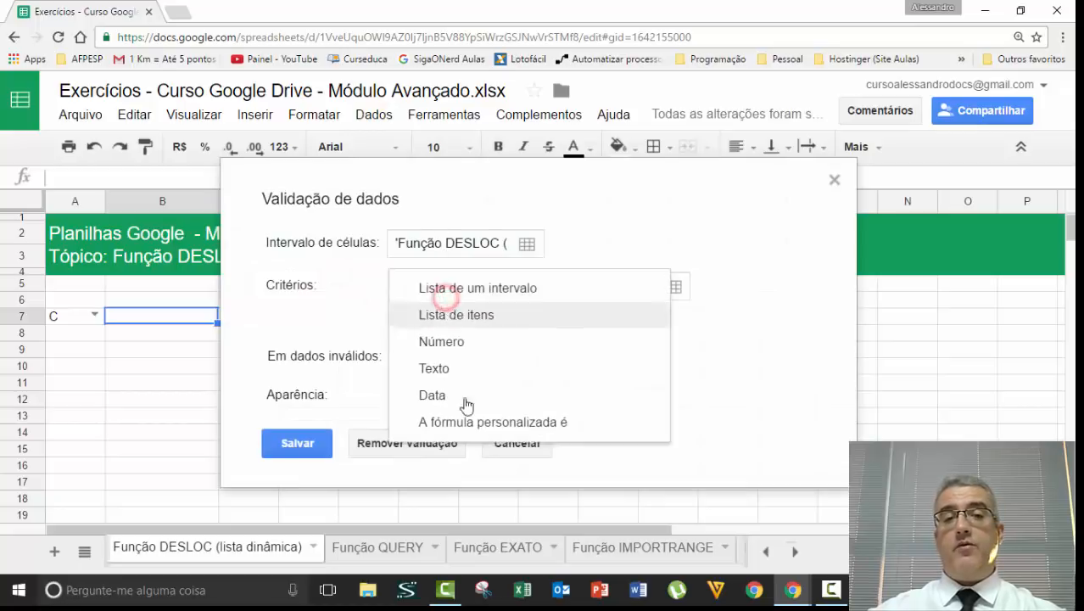
pyautogui.click(458, 423)
pyautogui.click(606, 290)
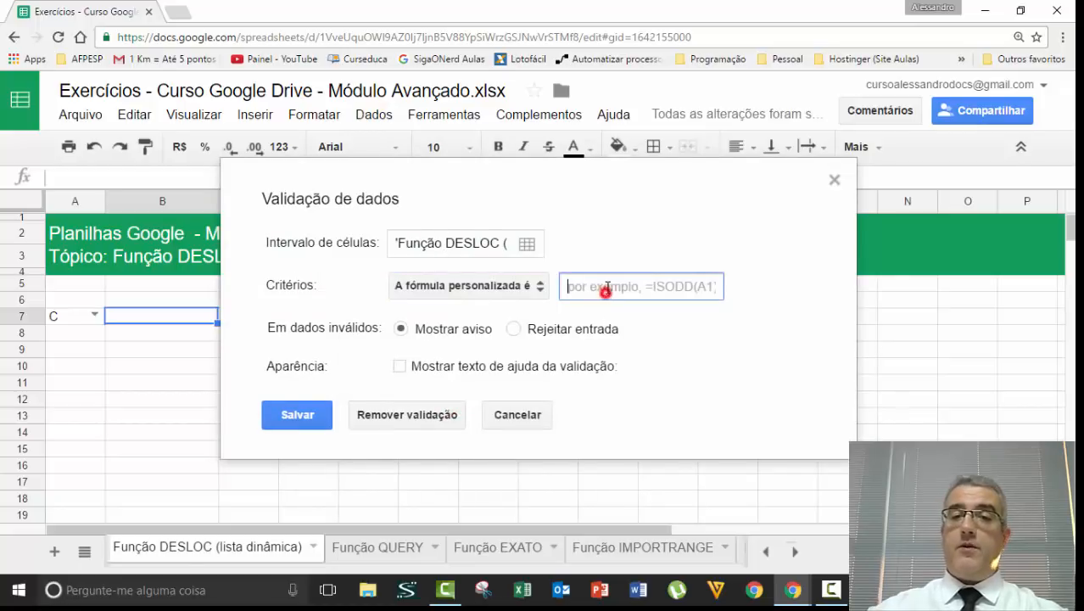
pyautogui.write('=desloc(')
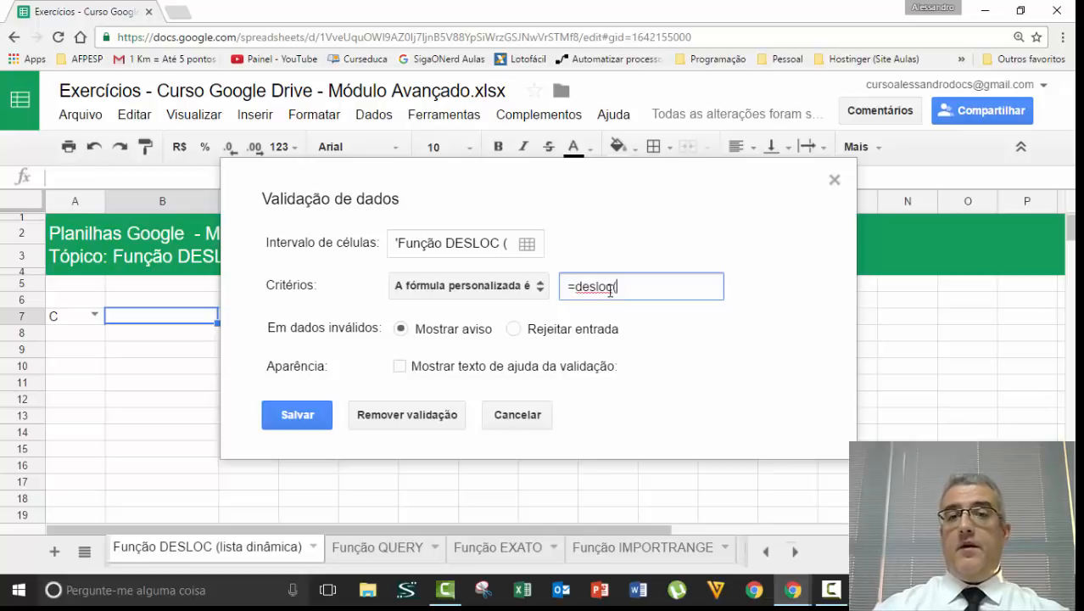
pyautogui.moveTo(595, 173); pyautogui.dragTo(816, 291)
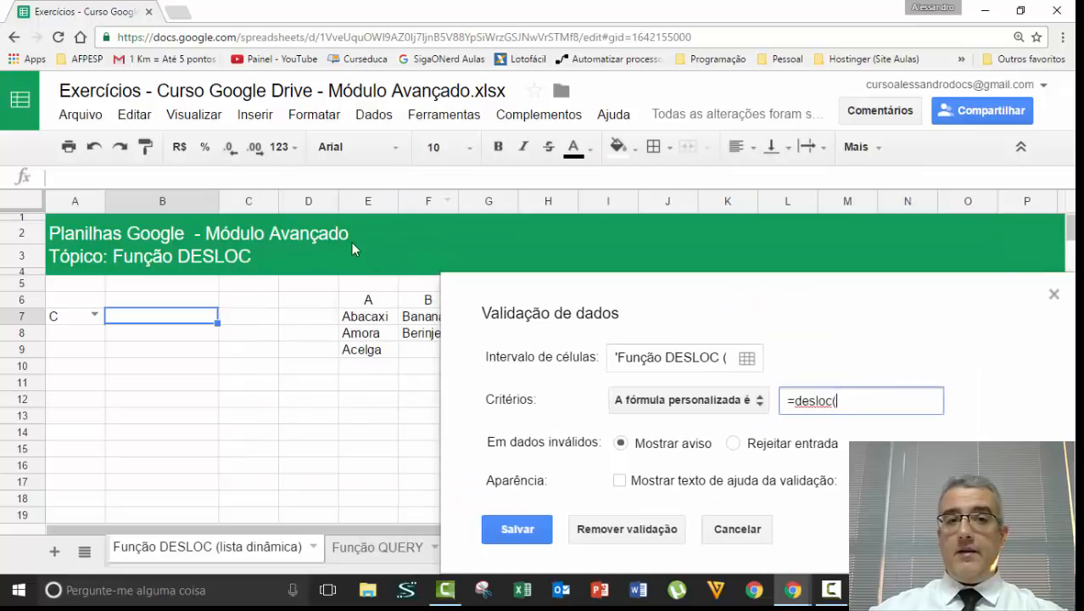
pyautogui.click(364, 319)
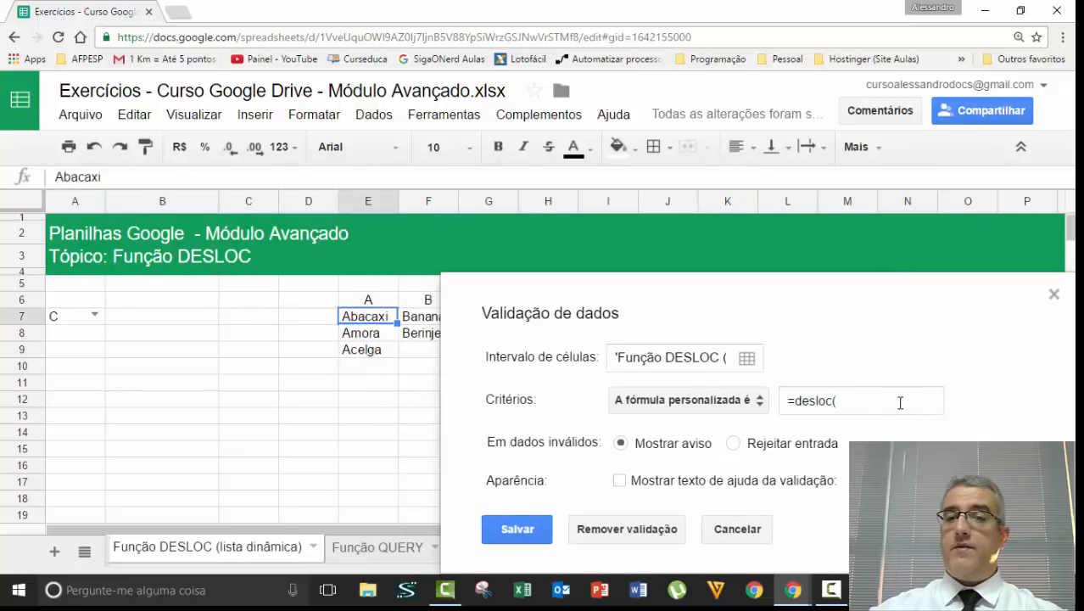
pyautogui.click(896, 403)
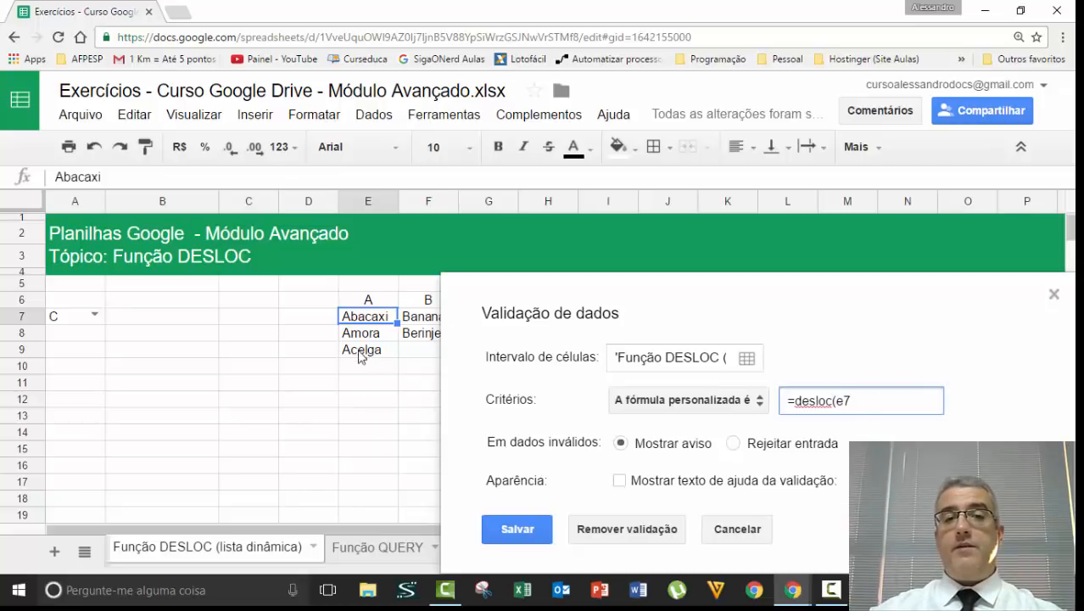
pyautogui.press('Escape')
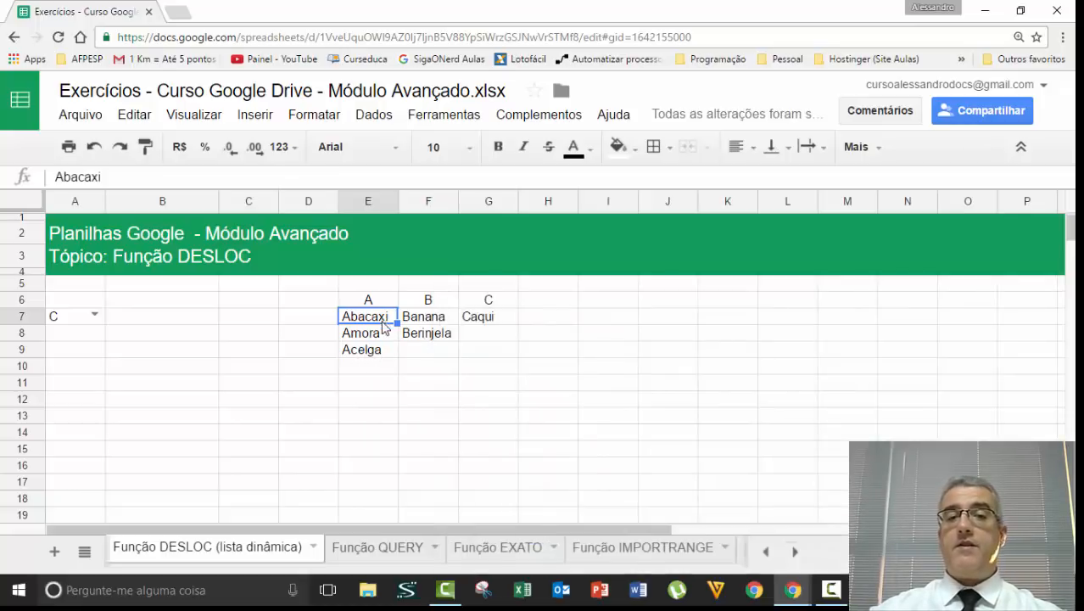
# - Shift the word lists in E7:G9 down one row and enter =CONT.VALORES(E8:E1000) in E7
pyautogui.moveTo(368, 348); pyautogui.dragTo(475, 331)
pyautogui.click(387, 317)
pyautogui.write('=')
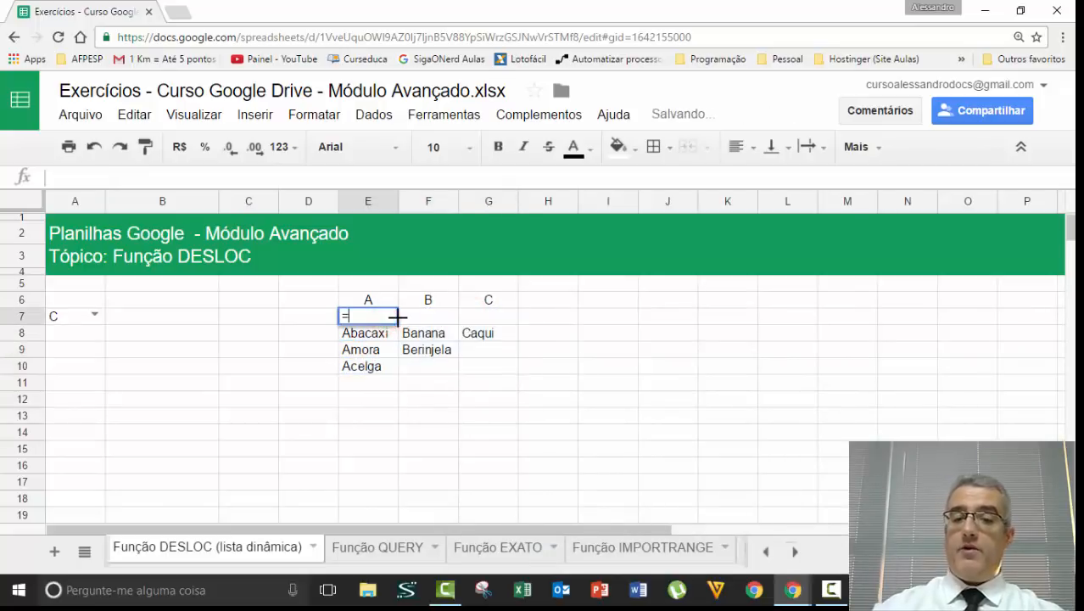
pyautogui.write('cont.valor')
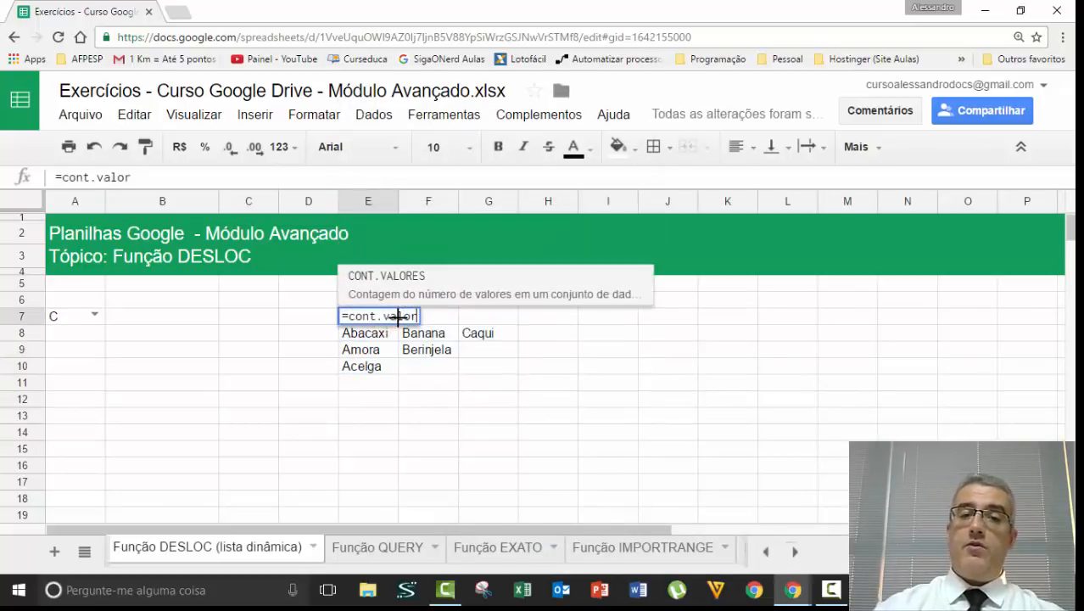
pyautogui.write('es(')
pyautogui.press('Down')
pyautogui.hotkey('ctrl', 'shift', 'Down')
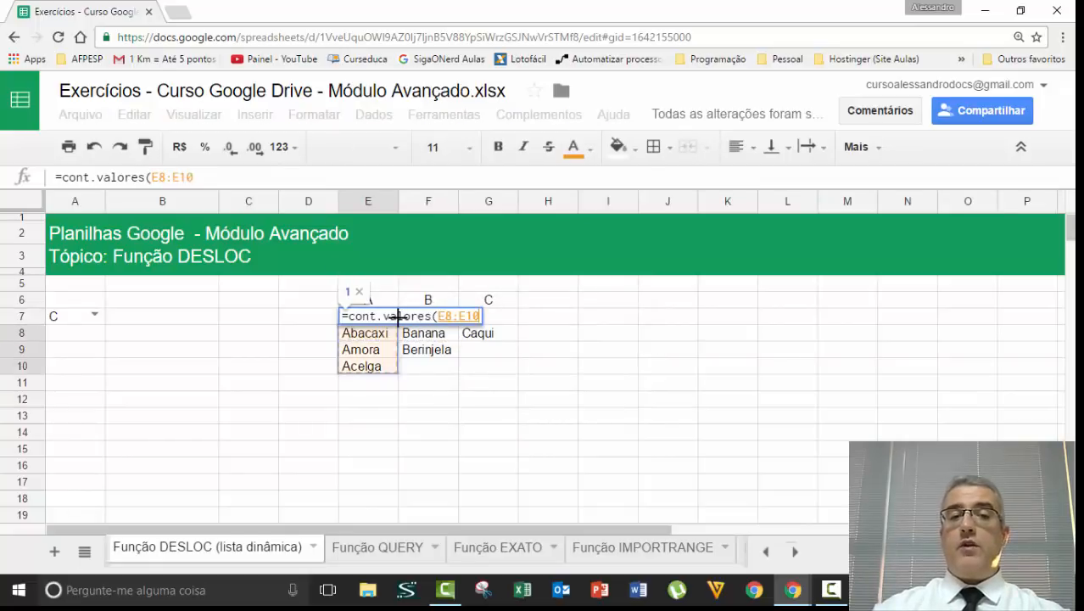
pyautogui.hotkey('ctrl', 'shift', 'Down')
pyautogui.press('Return')
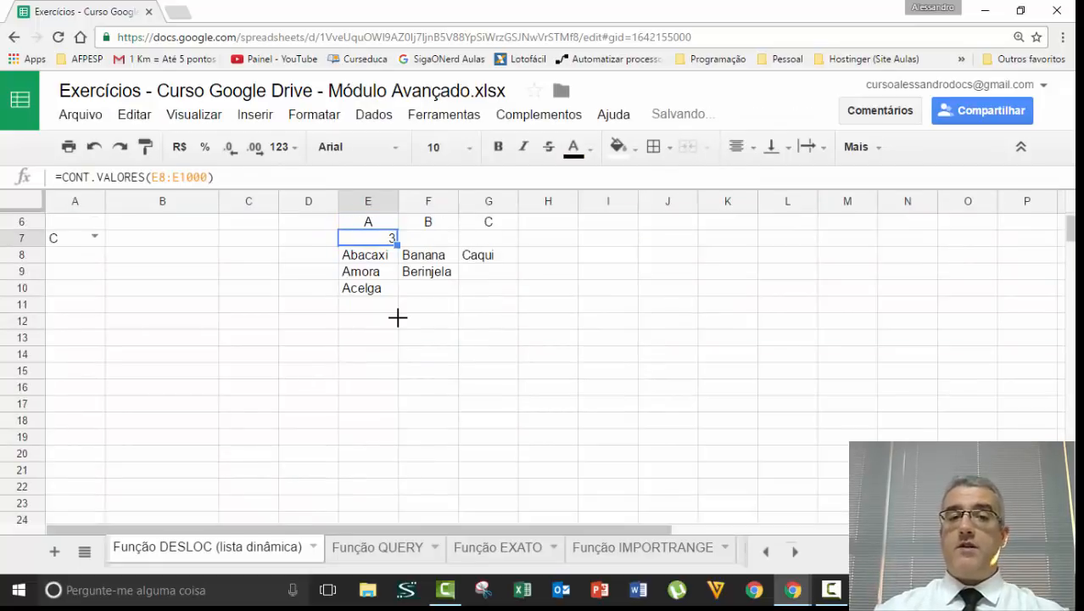
# - Copy the counting formula from E7 into F7 and G7 for lists B and C
pyautogui.press('Down')
pyautogui.press('Right')
pyautogui.press('Up')
pyautogui.hotkey('ctrl', 'v')
pyautogui.press('Right')
pyautogui.hotkey('ctrl', 'v')
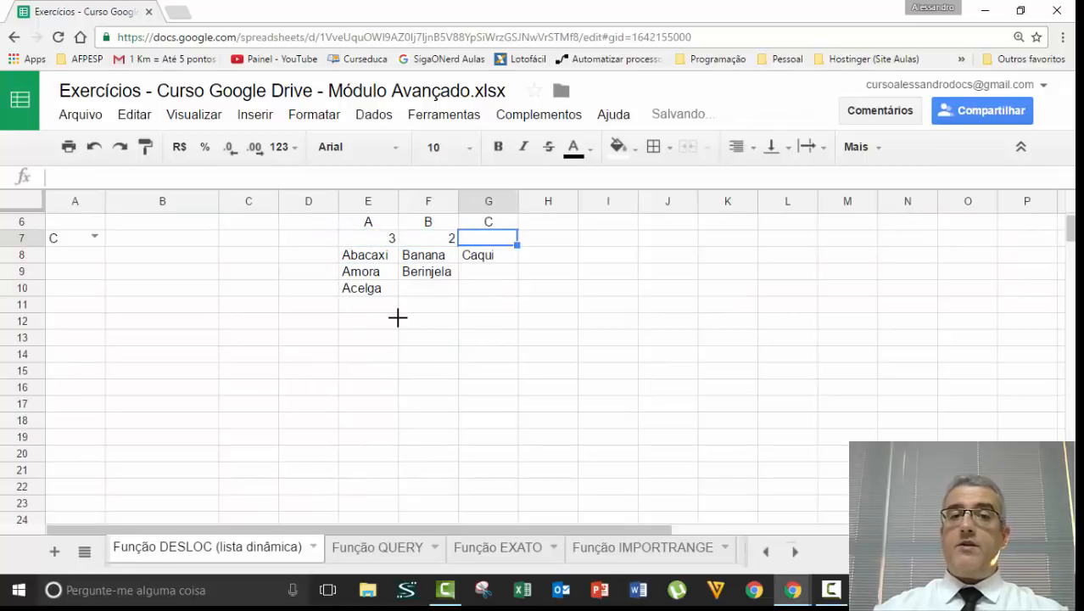
# - Center the counts in E7:G7 horizontally
pyautogui.press('Left')
pyautogui.scroll(1, 386, 321)
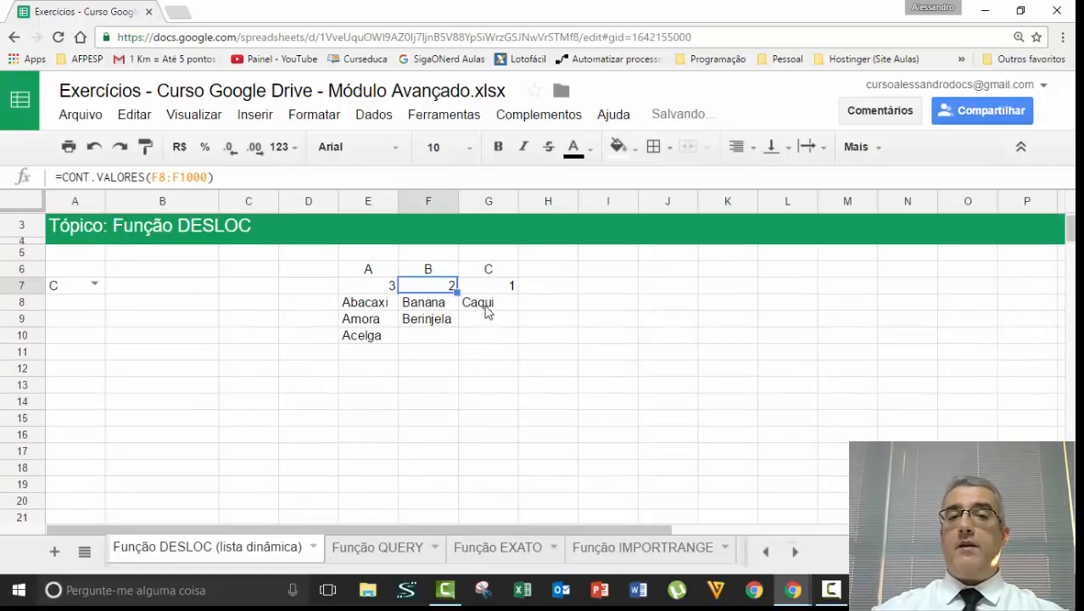
pyautogui.moveTo(488, 286); pyautogui.dragTo(390, 288)
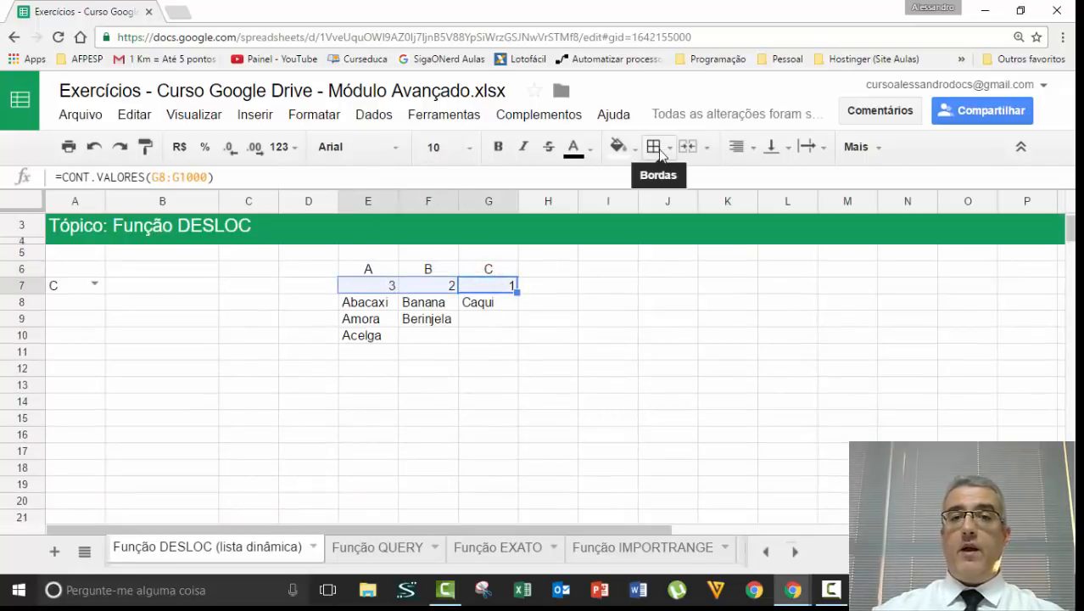
pyautogui.click(735, 147)
pyautogui.click(782, 194)
pyautogui.click(485, 317)
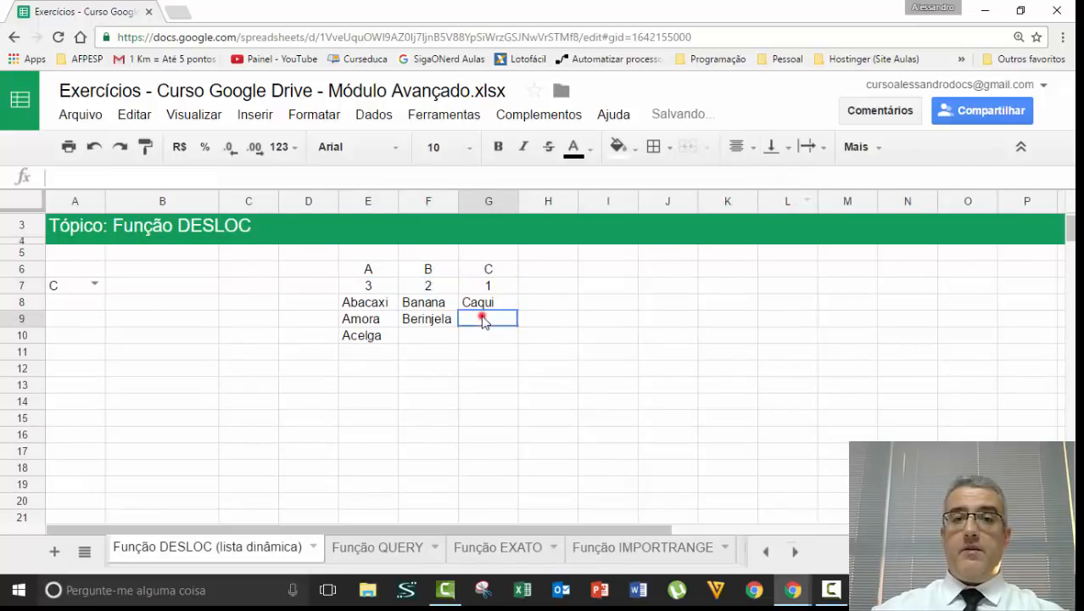
pyautogui.click(364, 318)
pyautogui.click(362, 349)
# - Start a data validation rule for cell B7 with the criterion "A fórmula personalizada é"
pyautogui.click(135, 285)
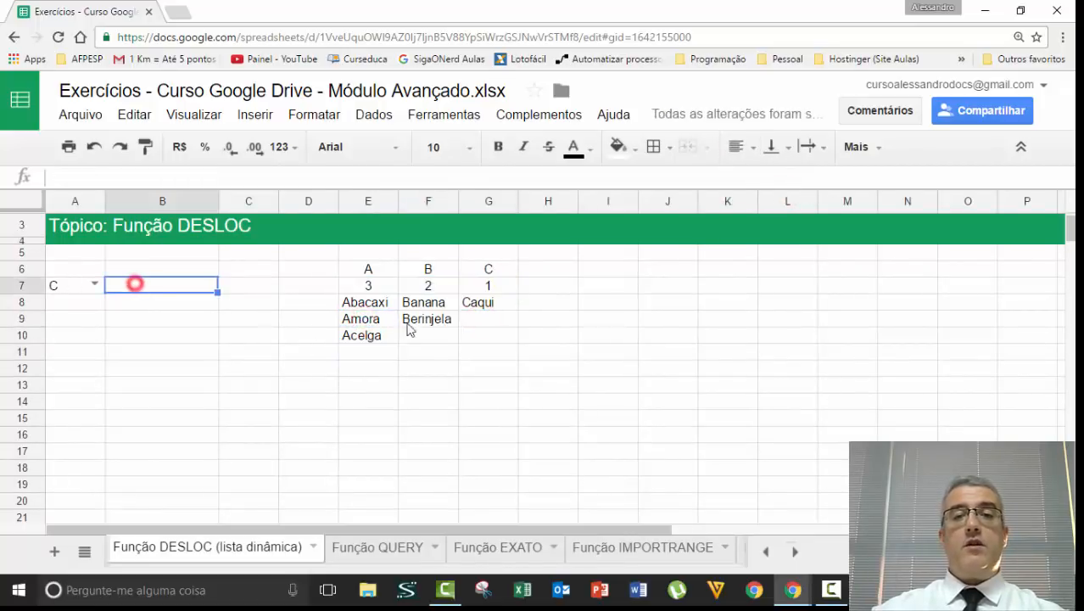
pyautogui.click(374, 115)
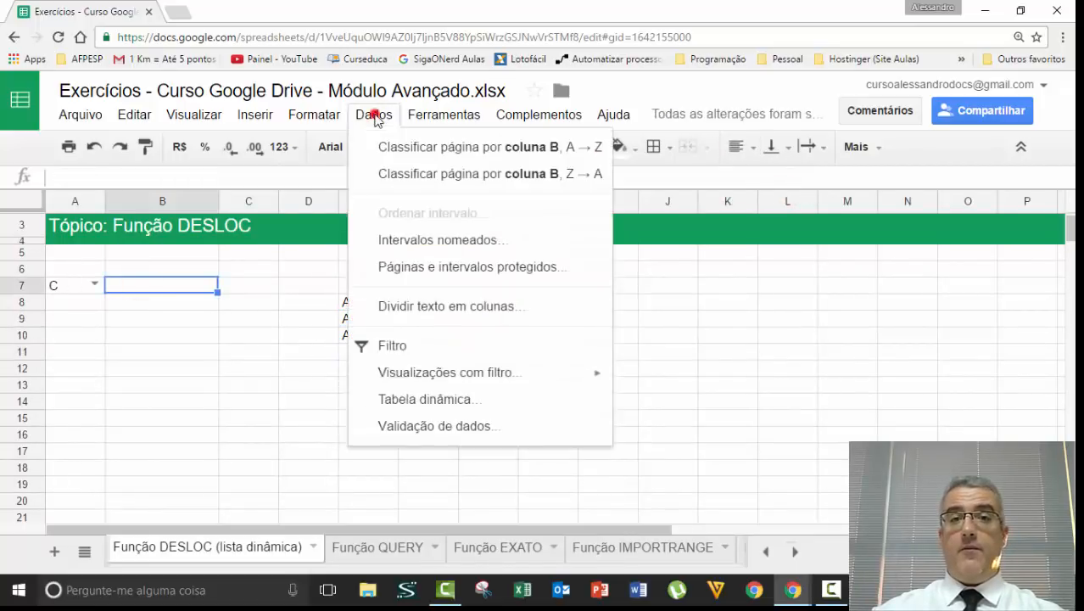
pyautogui.click(420, 426)
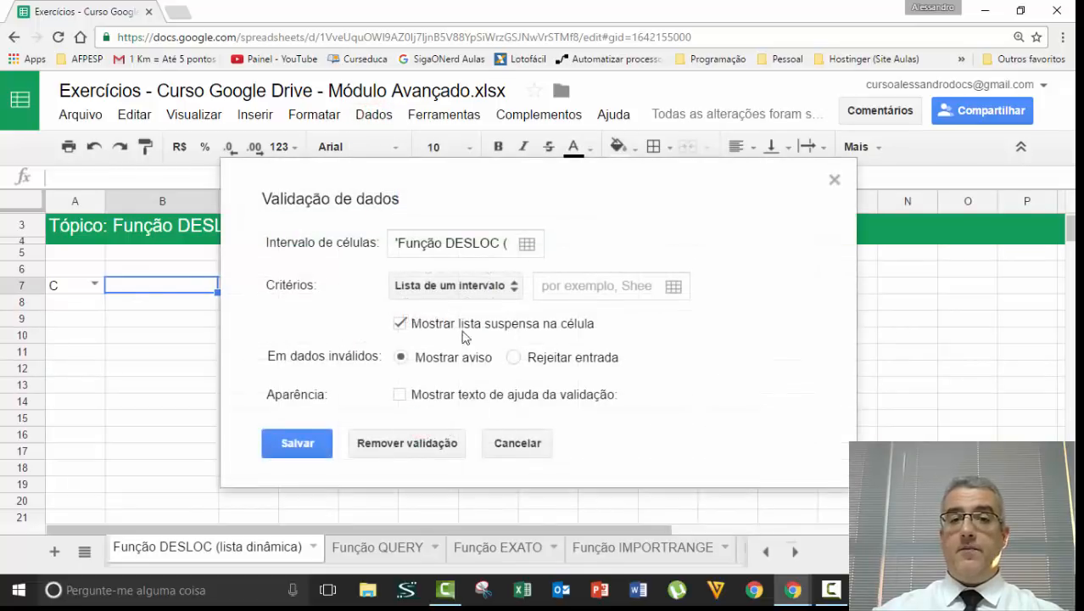
pyautogui.click(450, 286)
pyautogui.click(458, 428)
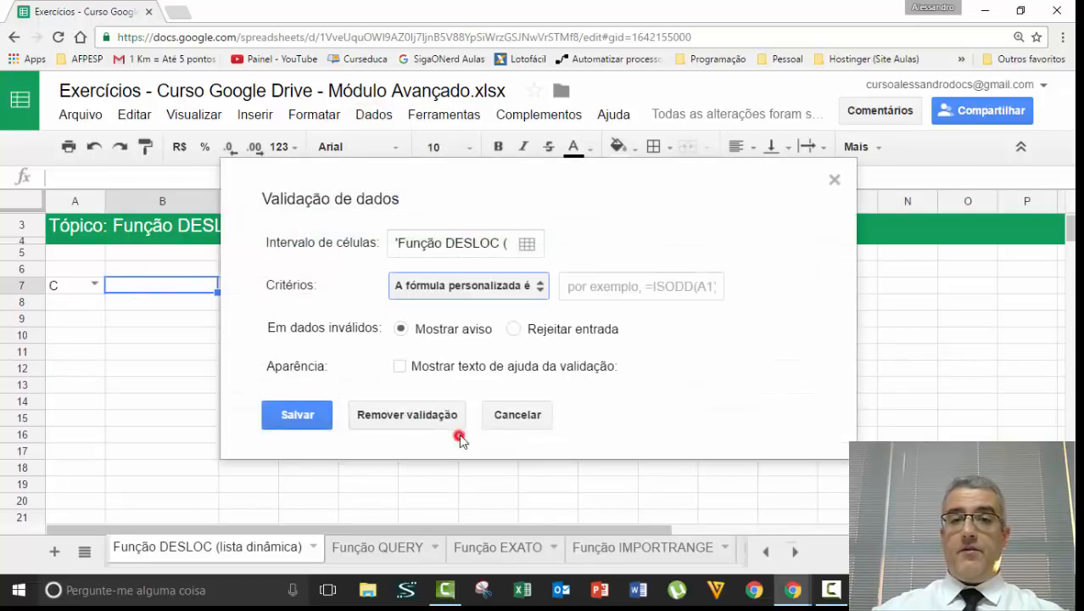
# - Begin the custom validation formula with =desloc(a8;0; and move the dialog aside to expose the word lists
pyautogui.click(591, 290)
pyautogui.write('=desloc(')
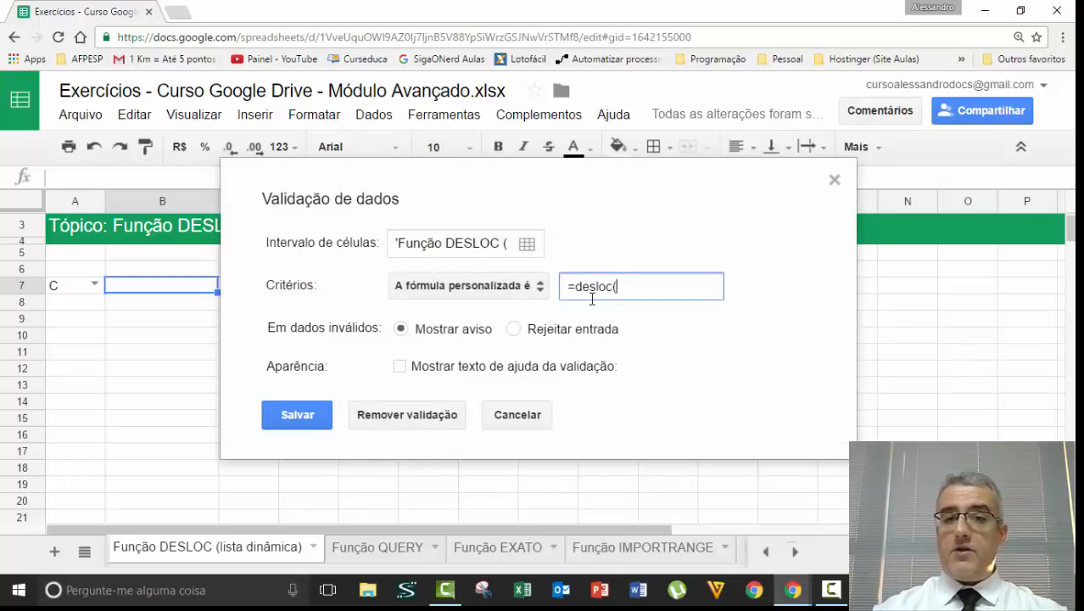
pyautogui.moveTo(484, 194); pyautogui.dragTo(703, 209)
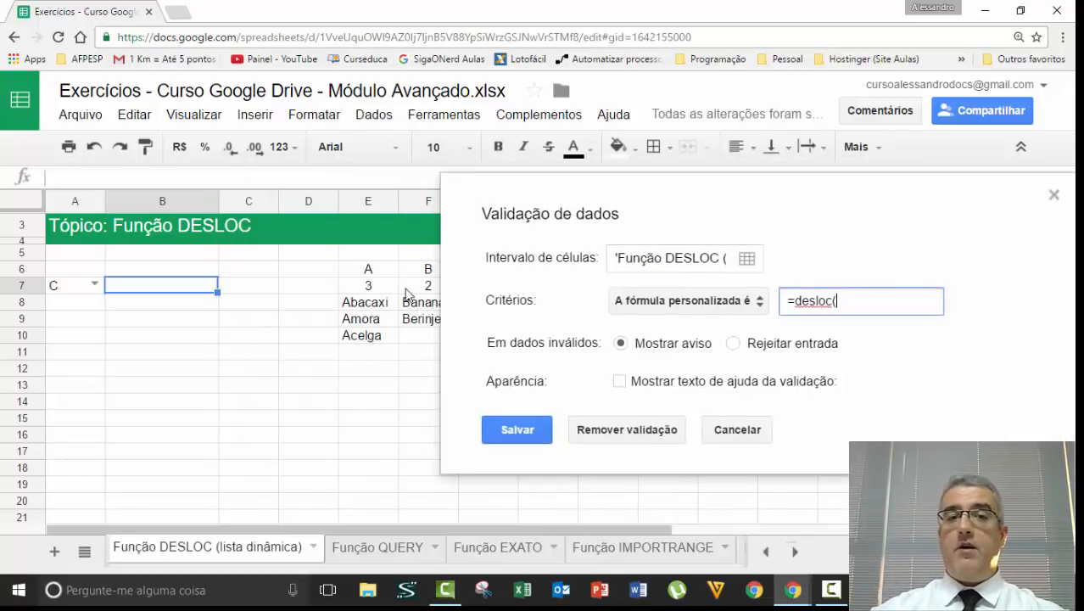
pyautogui.click(364, 304)
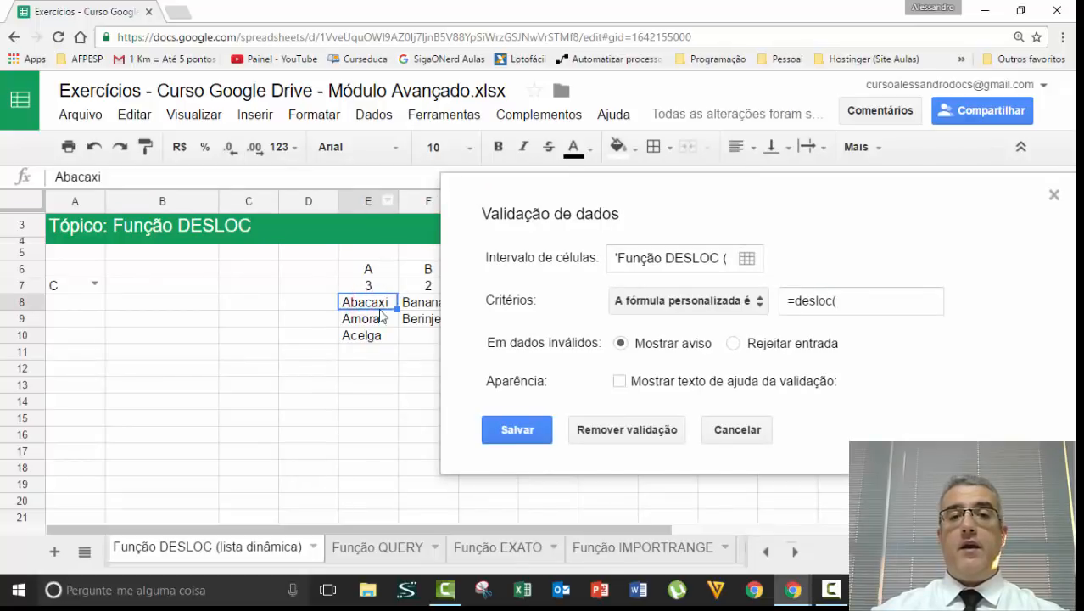
pyautogui.click(854, 303)
pyautogui.write('a8;0;')
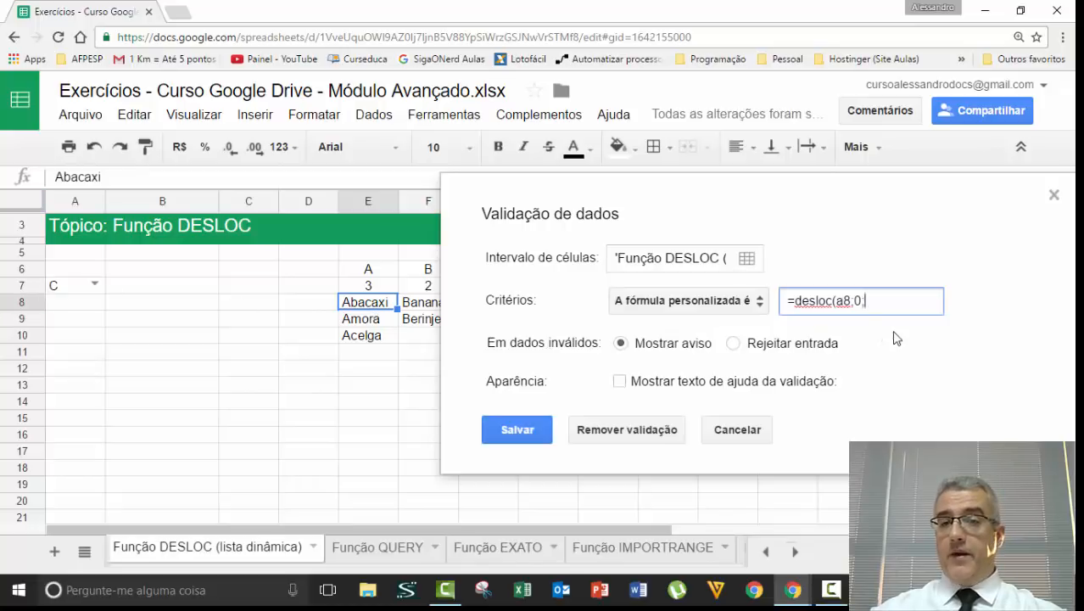
# - Add the column offset corresp(a7;e6:g6;0)-1; to the DESLOC formula, keeping the header cells uncovered
pyautogui.click(879, 304)
pyautogui.write('corresp(a7;')
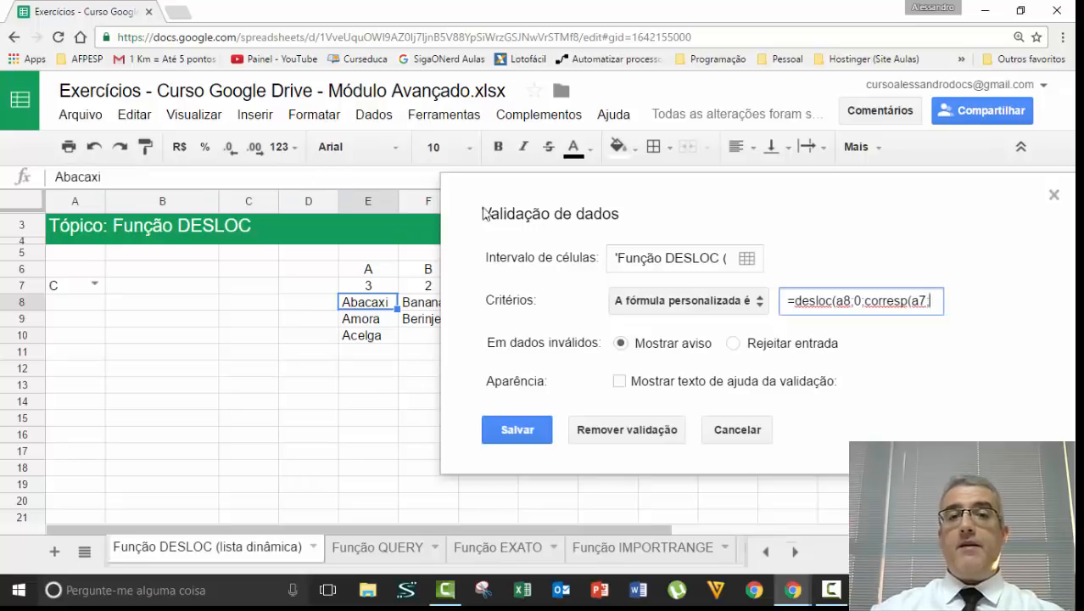
pyautogui.moveTo(582, 194); pyautogui.dragTo(582, 292)
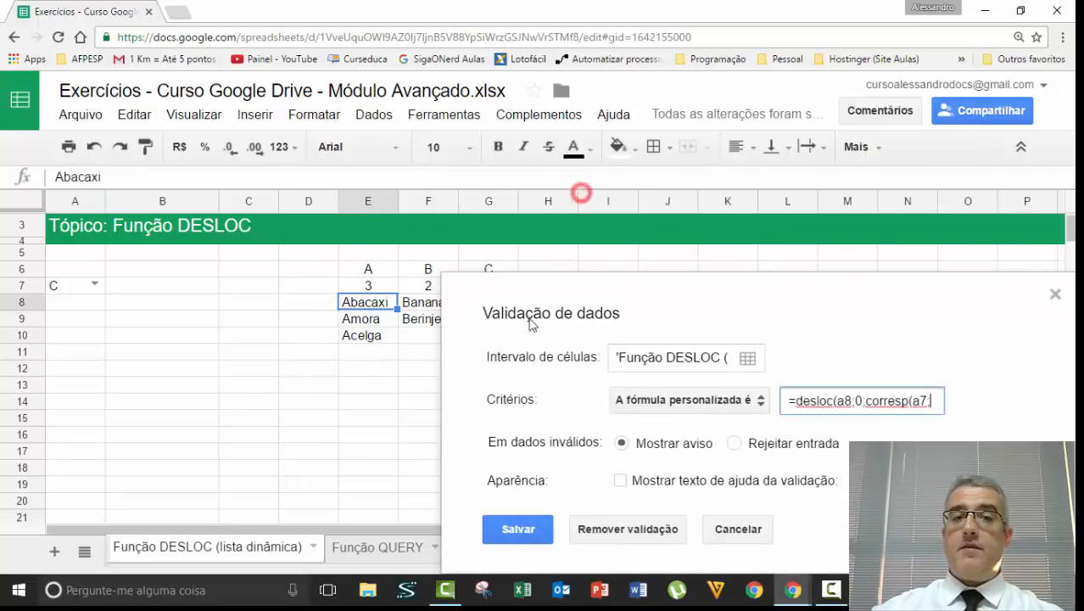
pyautogui.click(937, 401)
pyautogui.write('e6')
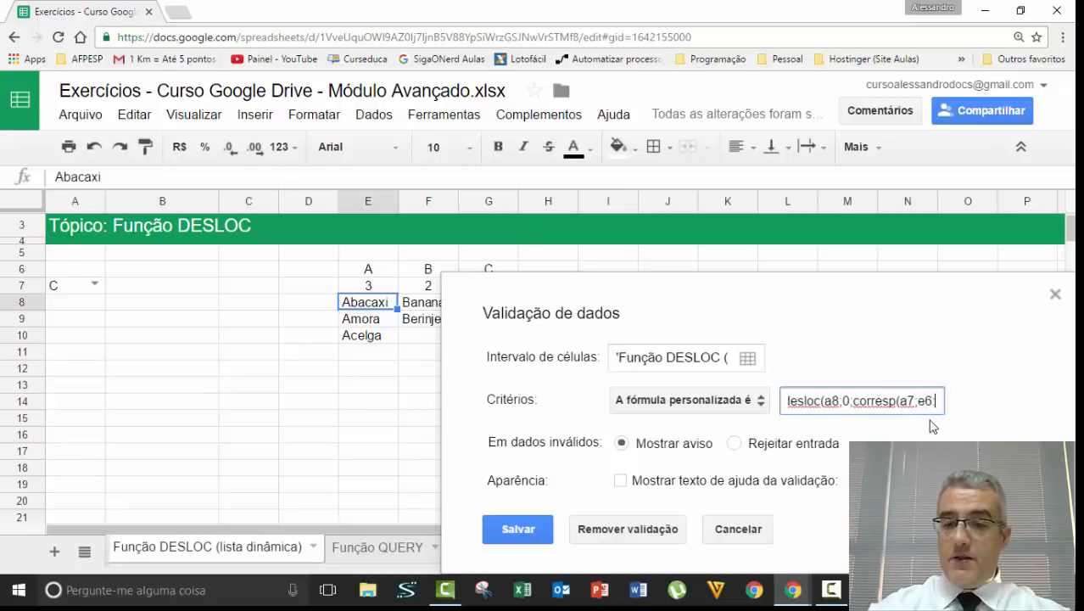
pyautogui.write(';g6')
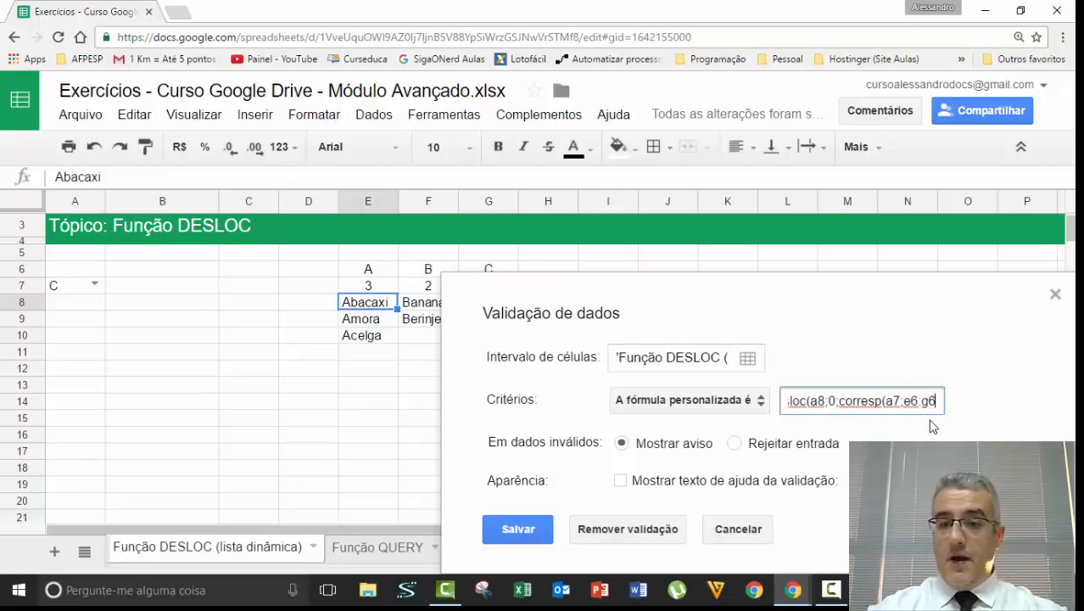
pyautogui.write(';0)')
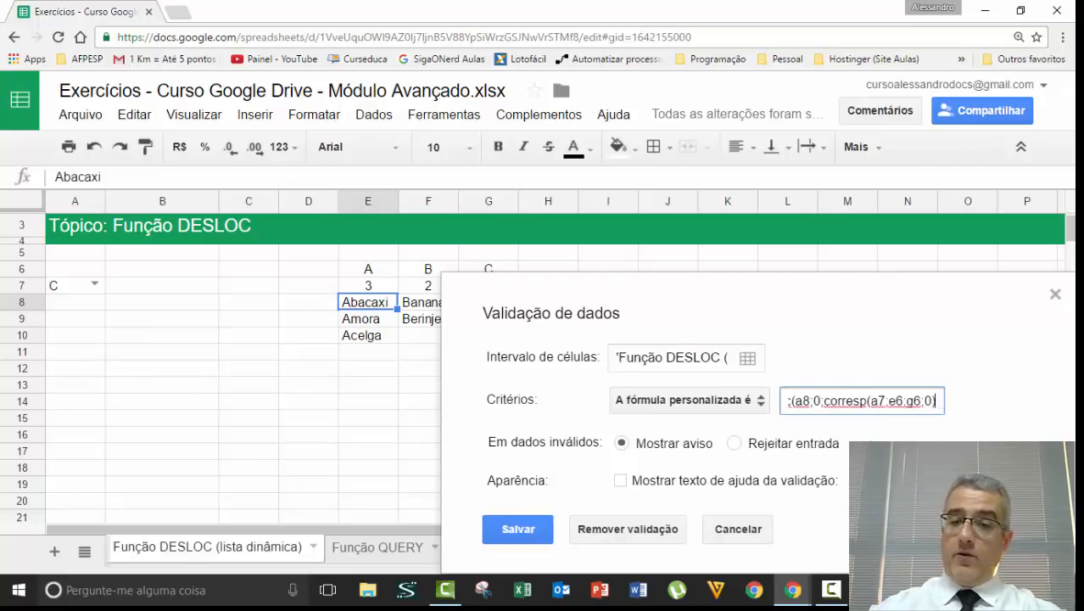
pyautogui.write('-1')
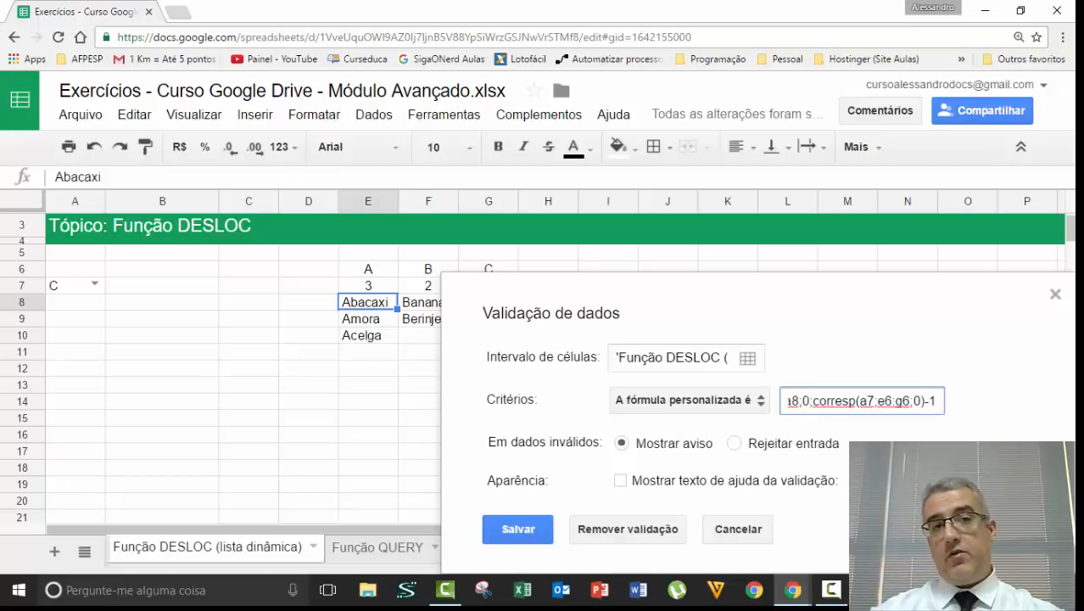
pyautogui.write(';')
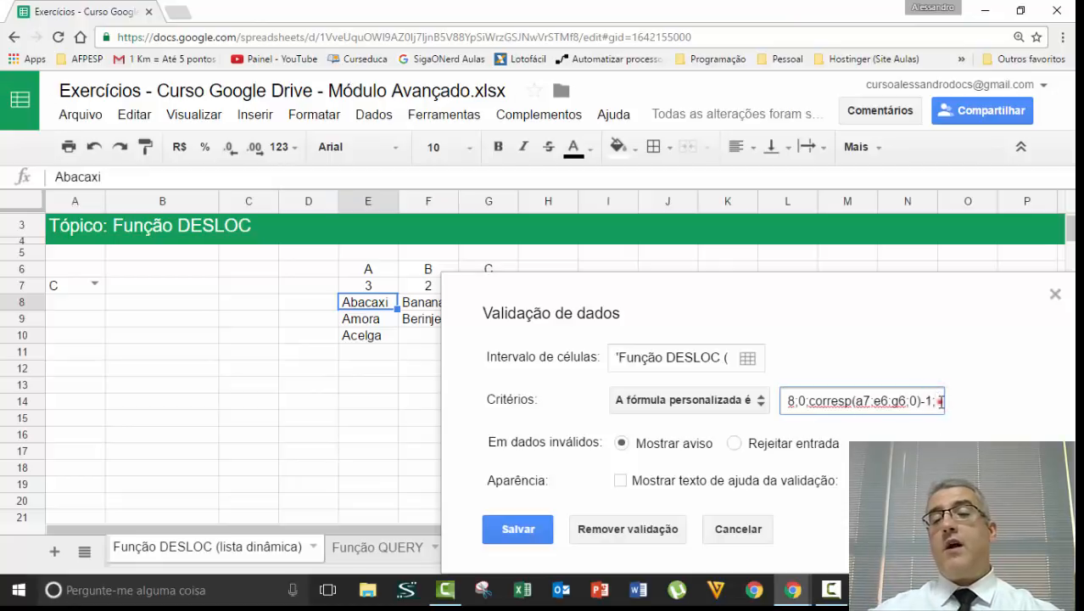
# - Review the arguments of the DESLOC formula entered so far, from the reference cell through the CORRESP part
pyautogui.press('BackSpace')
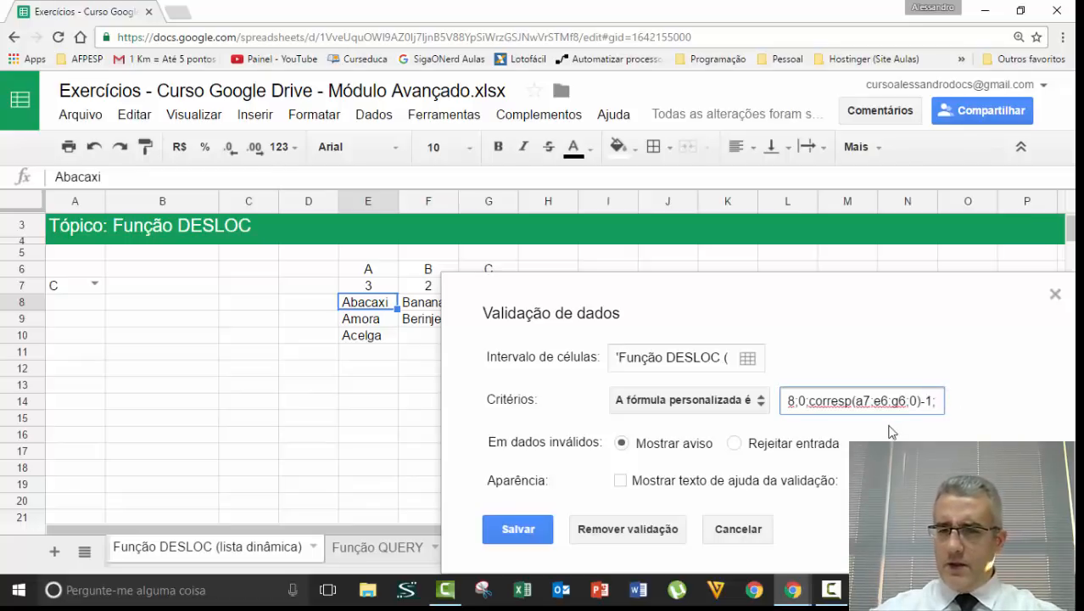
pyautogui.moveTo(870, 404); pyautogui.dragTo(705, 384)
pyautogui.click(854, 400)
pyautogui.moveTo(860, 400); pyautogui.dragTo(839, 400)
pyautogui.click(855, 401)
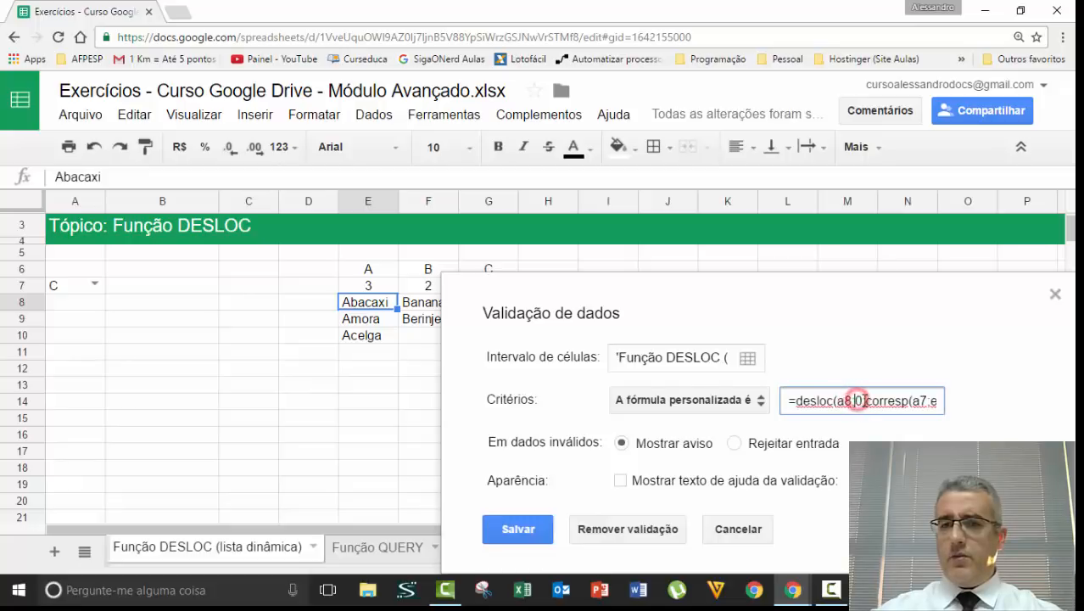
pyautogui.doubleClick(879, 400)
pyautogui.click(895, 405)
pyautogui.moveTo(897, 405); pyautogui.dragTo(927, 400)
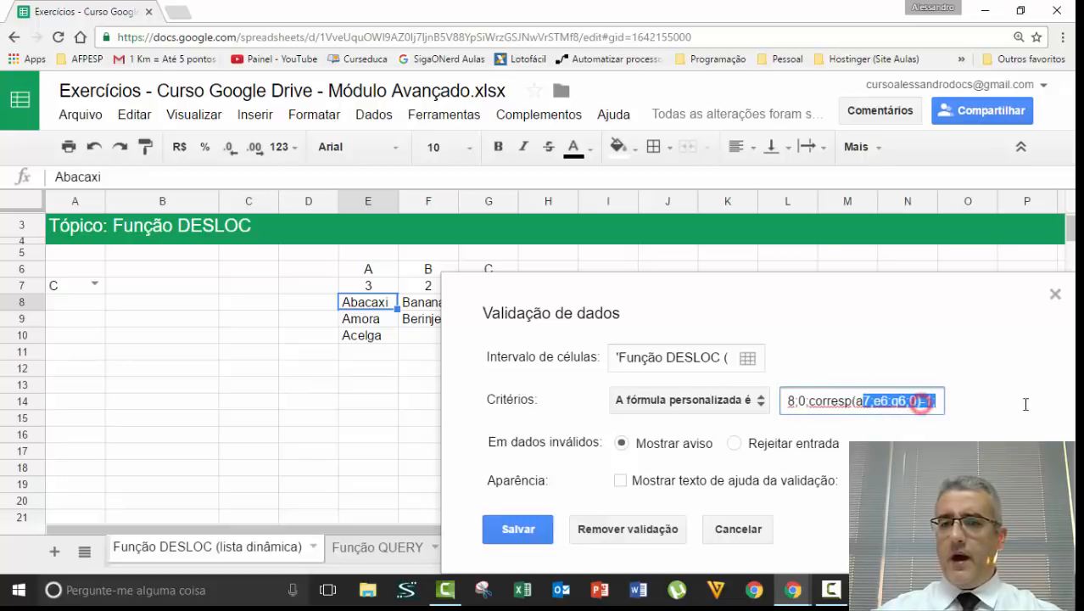
pyautogui.click(937, 400)
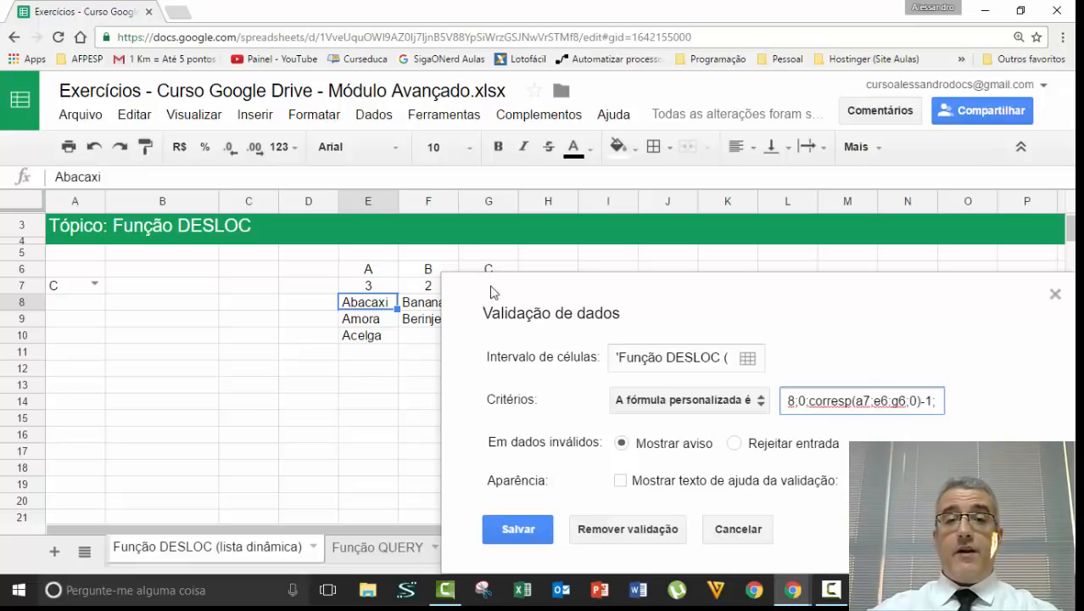
# - Complete the DESLOC formula with the height proch(a7;e6:g7;2;0) and the width 1, closing it with a parenthesis
pyautogui.write('pro')
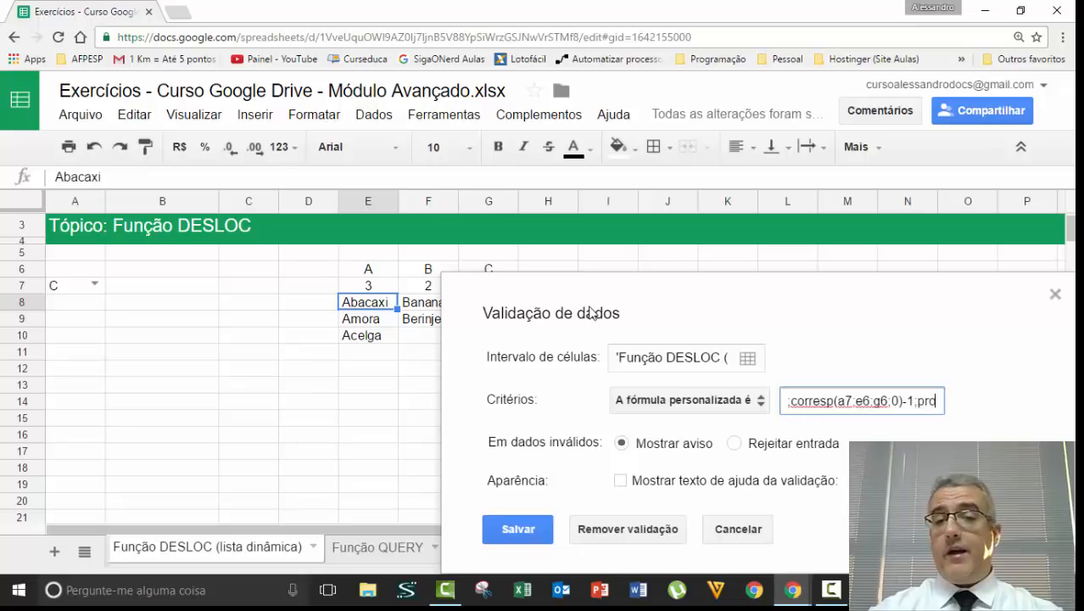
pyautogui.write('ch(')
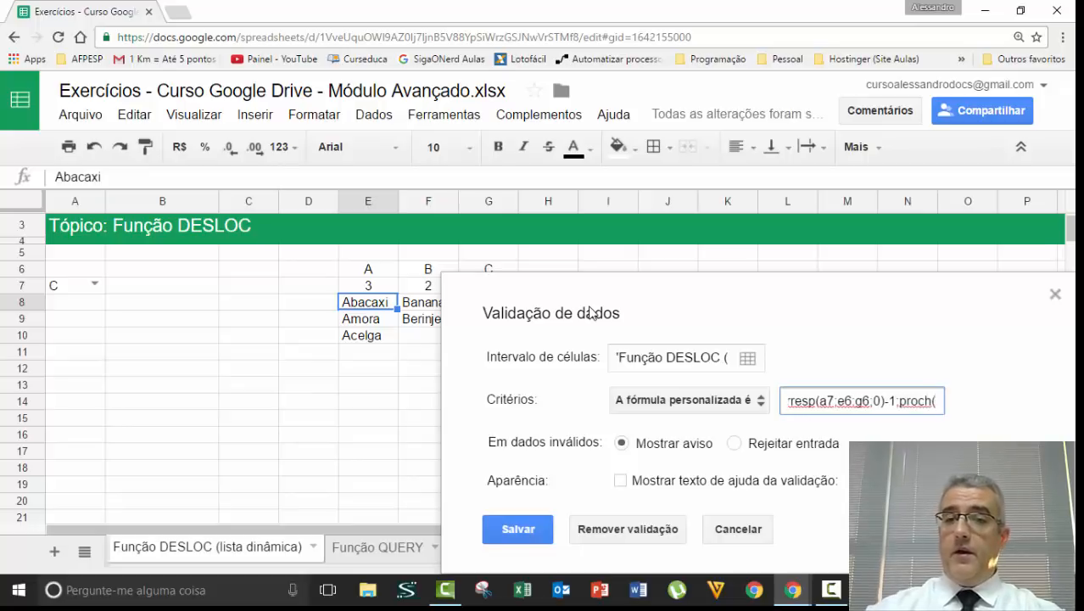
pyautogui.write('a7')
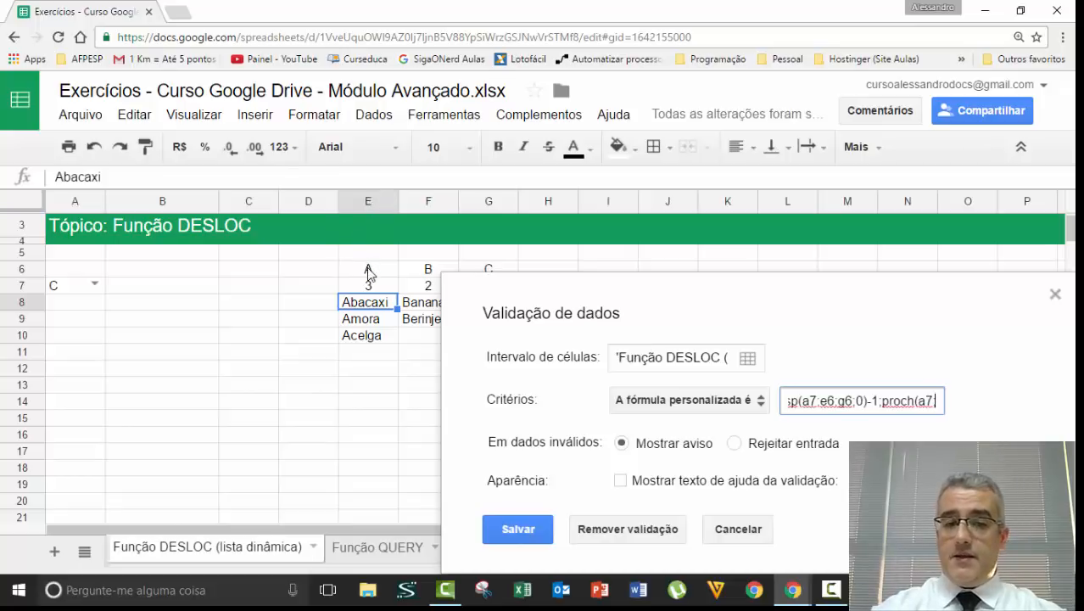
pyautogui.write(';e6')
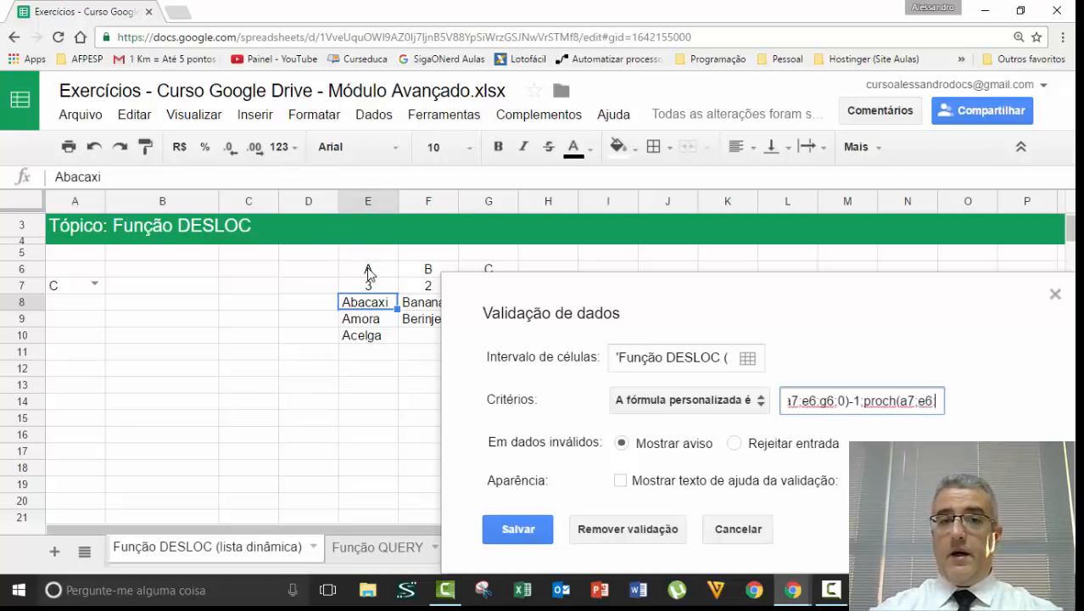
pyautogui.write(';g')
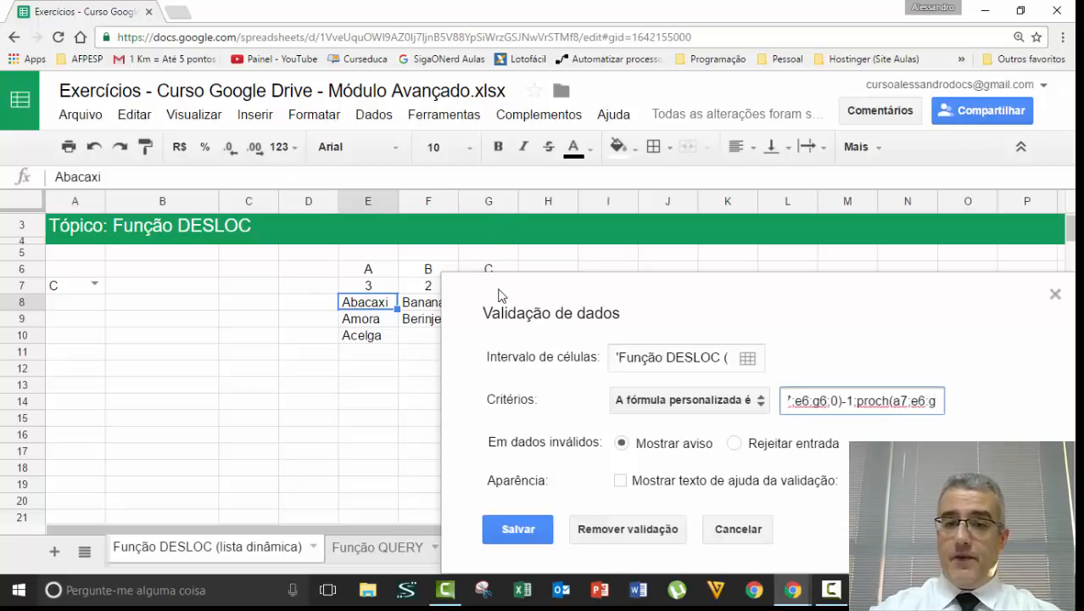
pyautogui.write('7')
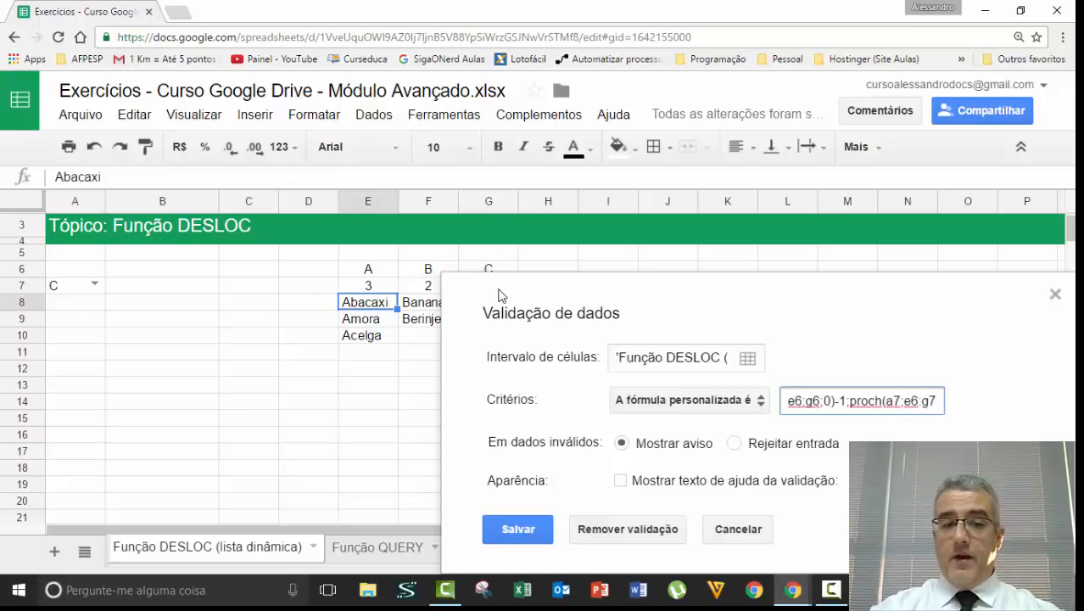
pyautogui.write(';2')
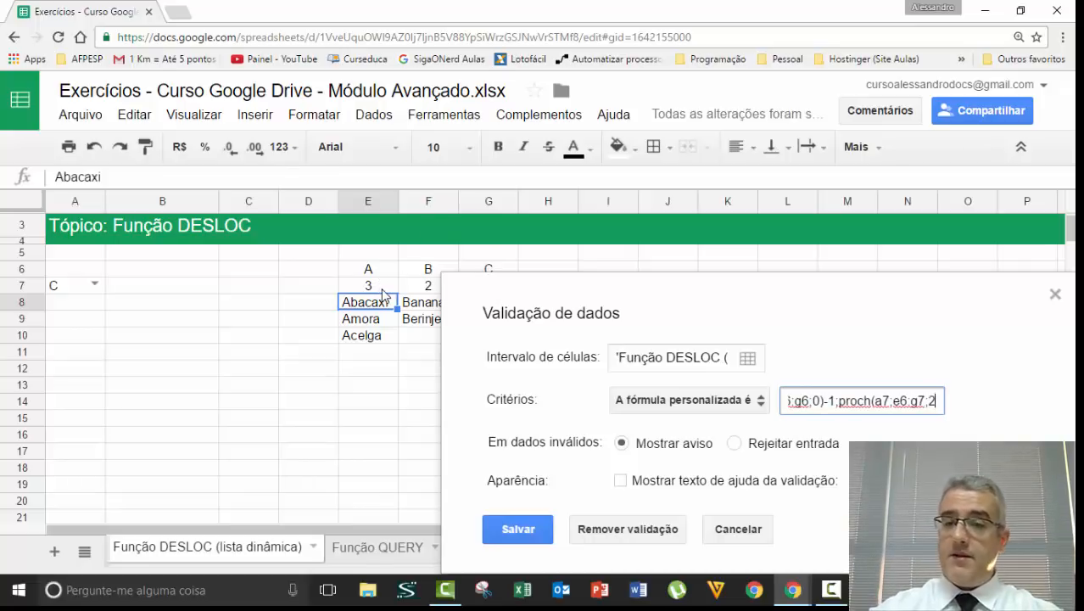
pyautogui.write(';0')
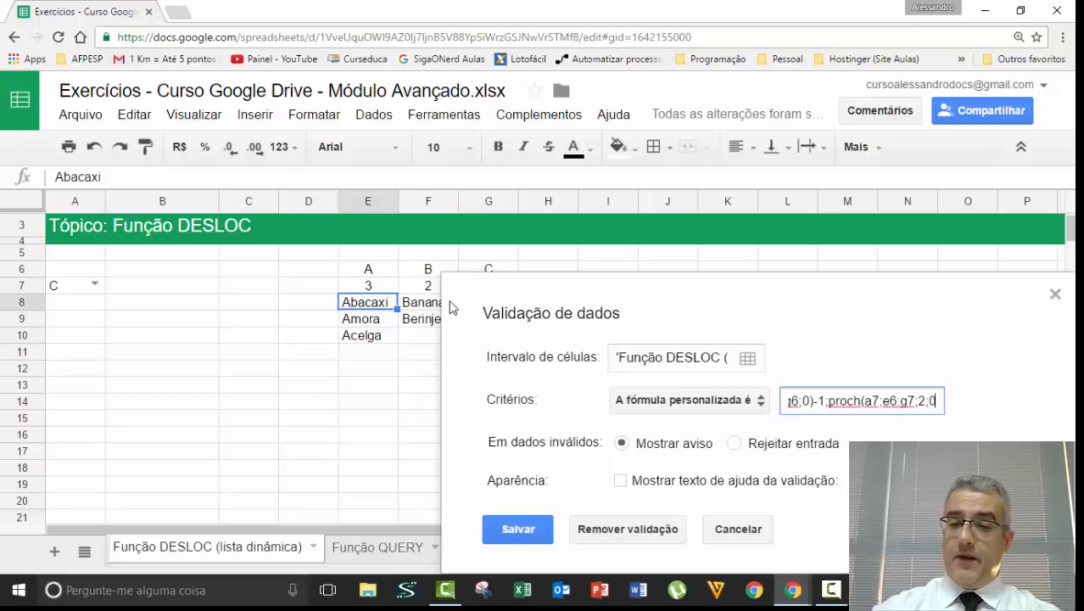
pyautogui.write(')')
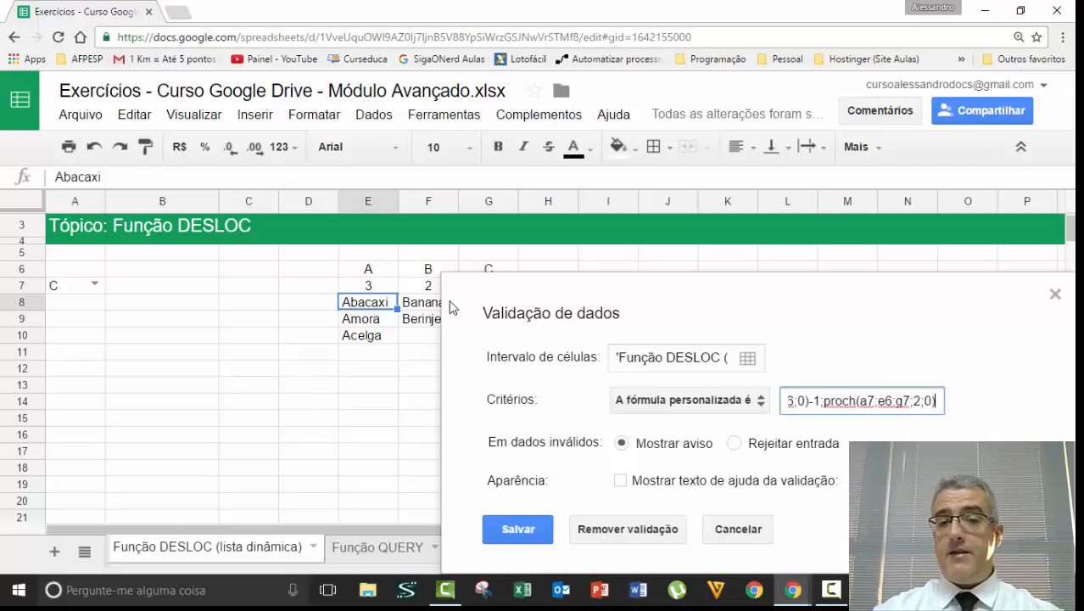
pyautogui.write(';1)')
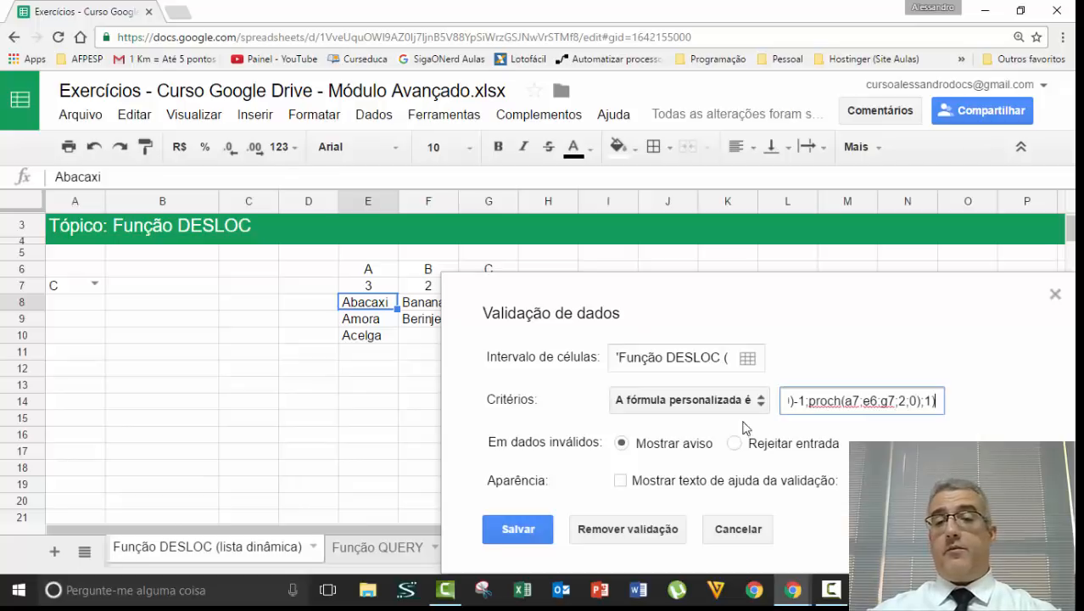
# - Set invalid data to "Rejeitar entrada" and save the validation rule for B7
pyautogui.click(945, 404)
pyautogui.click(884, 404)
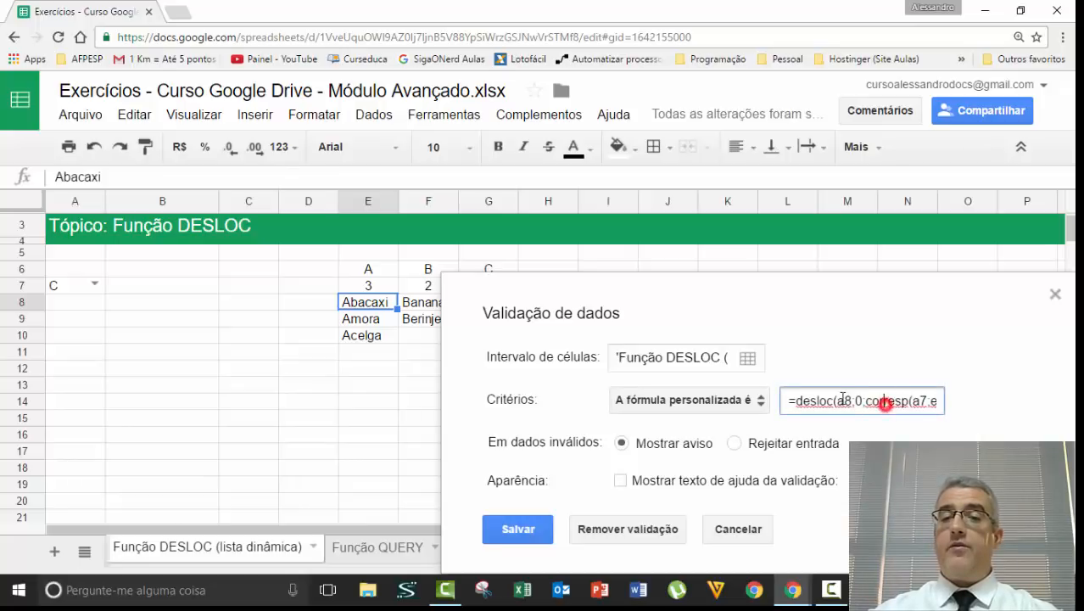
pyautogui.click(736, 445)
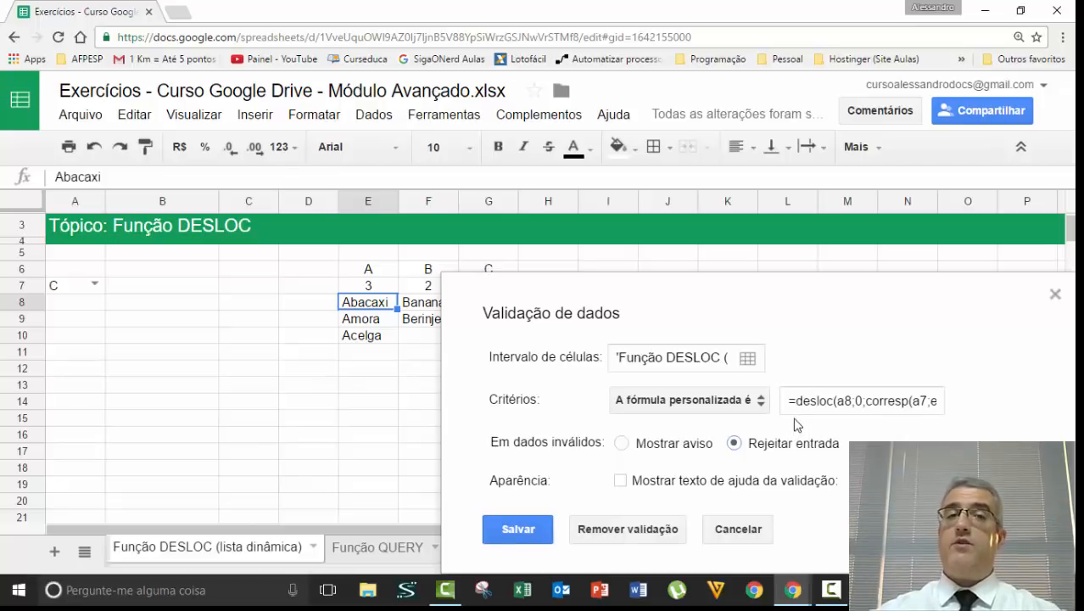
pyautogui.click(518, 528)
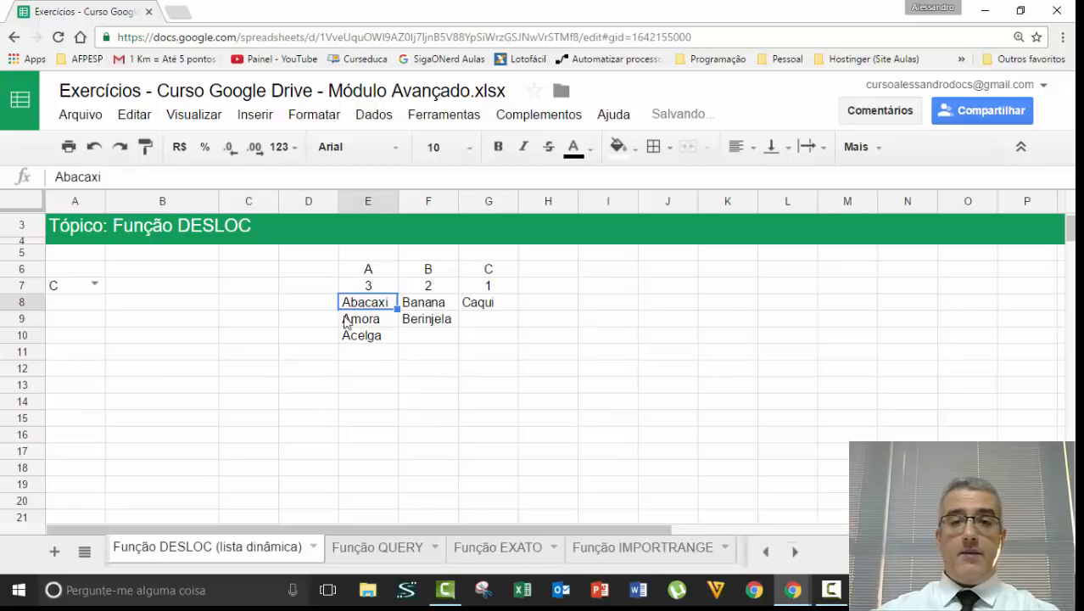
# - Test the validation rule of B7 by trying to enter Banana while A7 is set to C
pyautogui.click(130, 286)
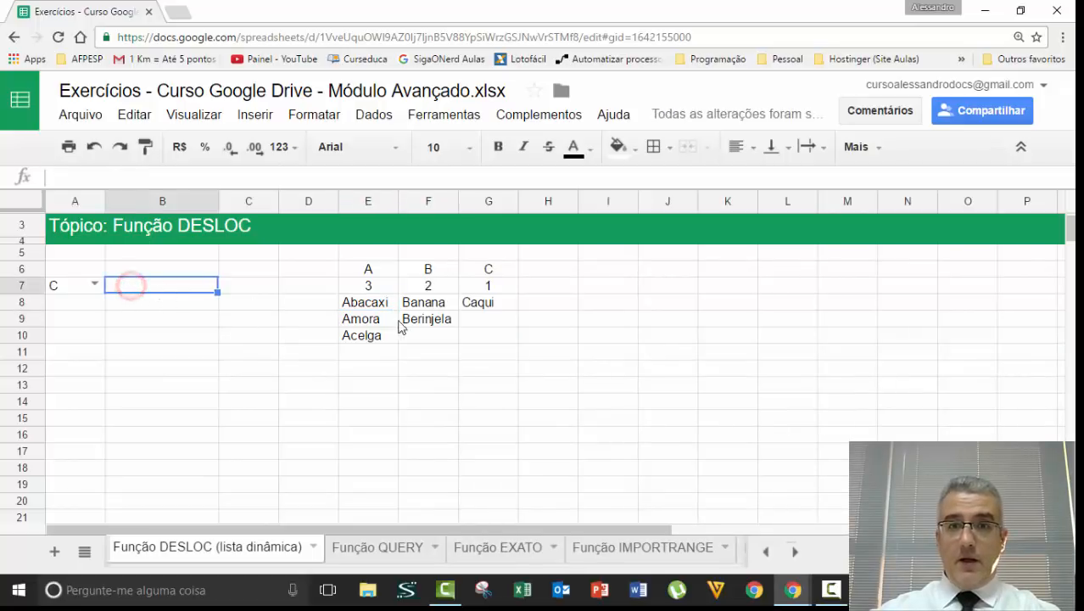
pyautogui.click(208, 322)
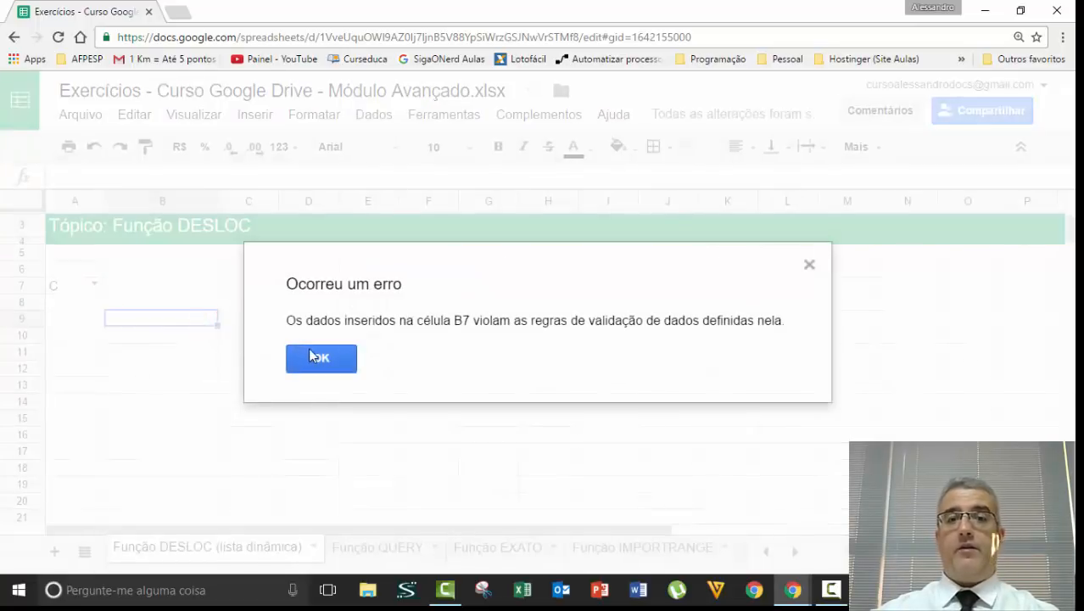
pyautogui.click(321, 358)
pyautogui.click(176, 287)
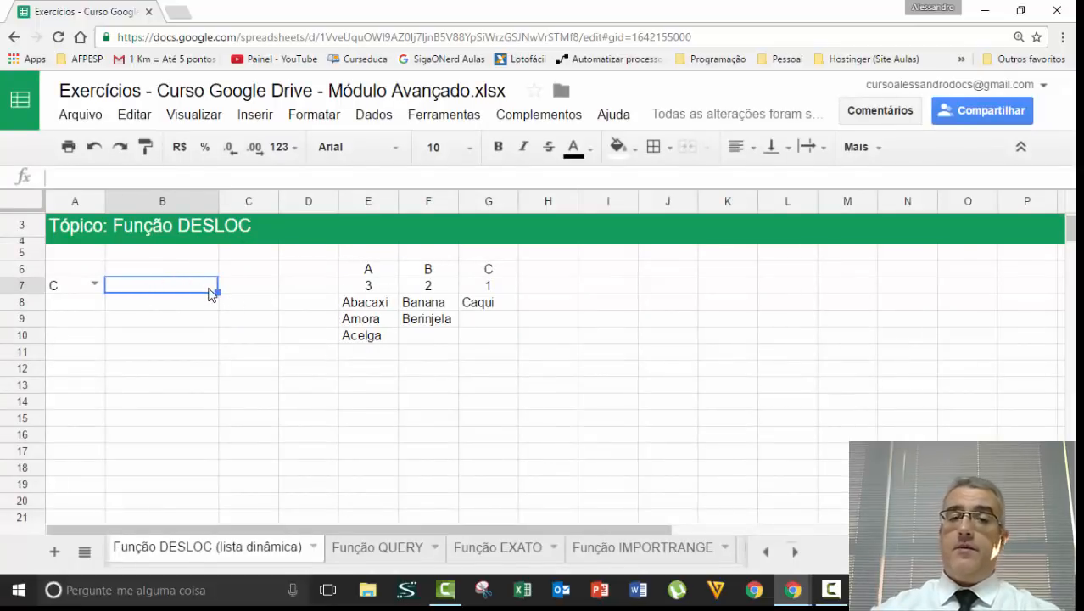
pyautogui.write('Banana')
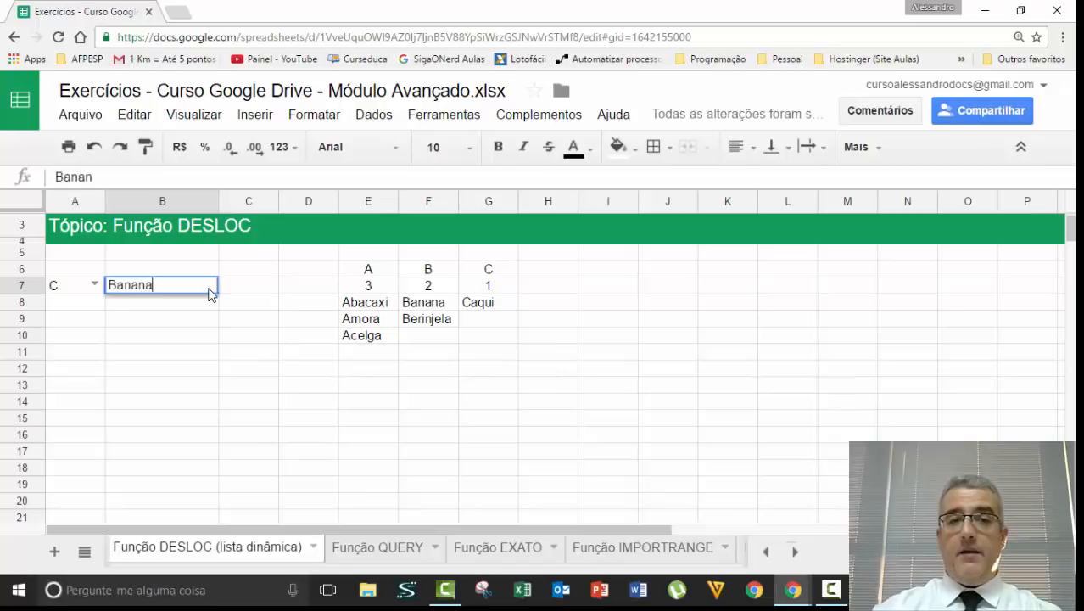
pyautogui.press('Return')
pyautogui.press('Return')
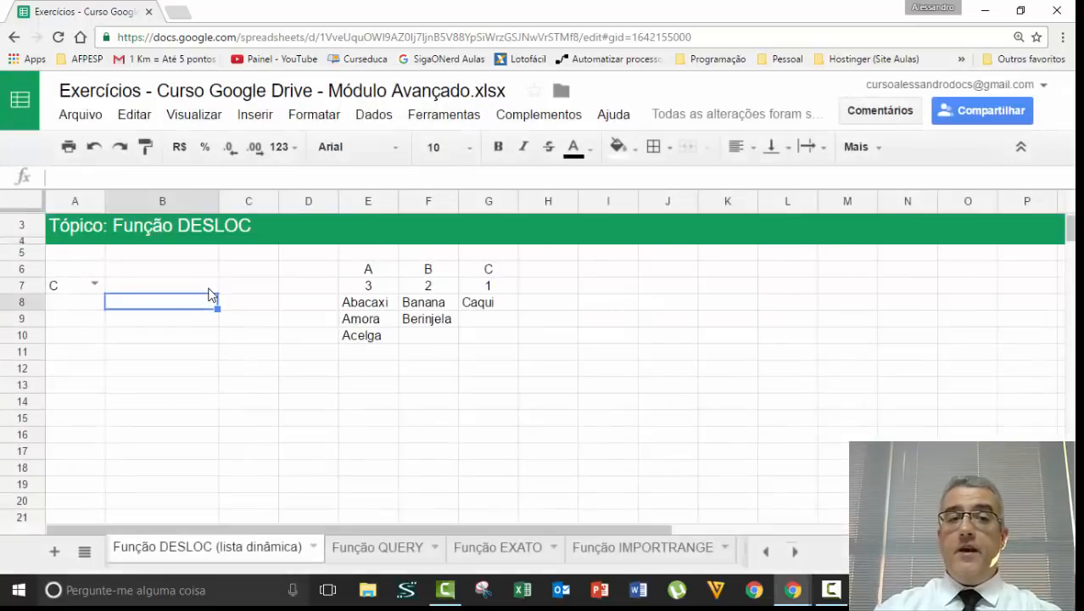
# - Try to enter Caqui in B7 to test the validation rule with a word from list C
pyautogui.click(209, 288)
pyautogui.write('Caqui')
pyautogui.press('Return')
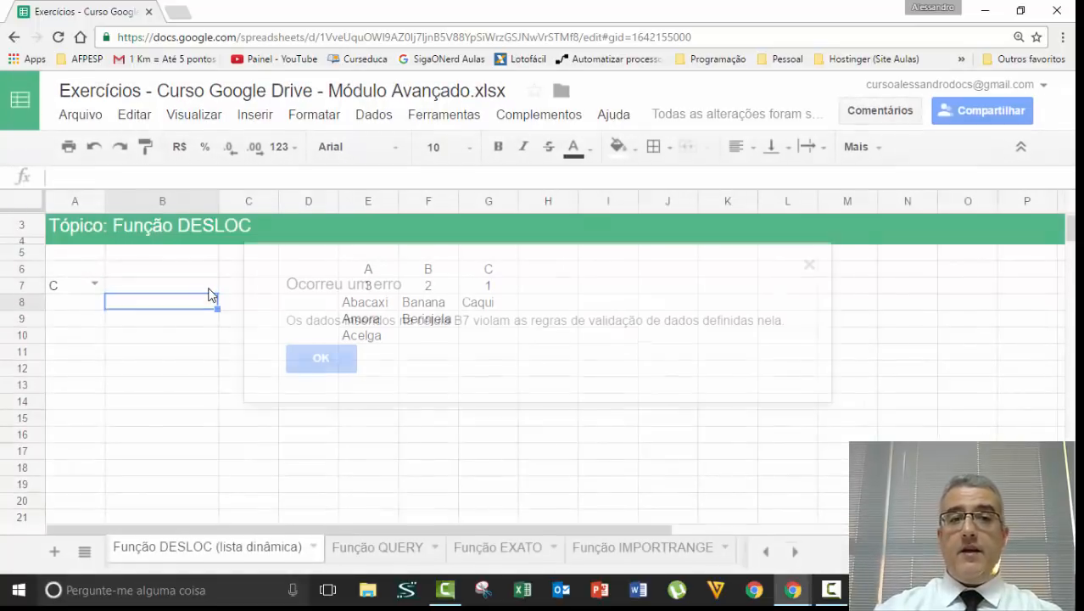
pyautogui.press('Return')
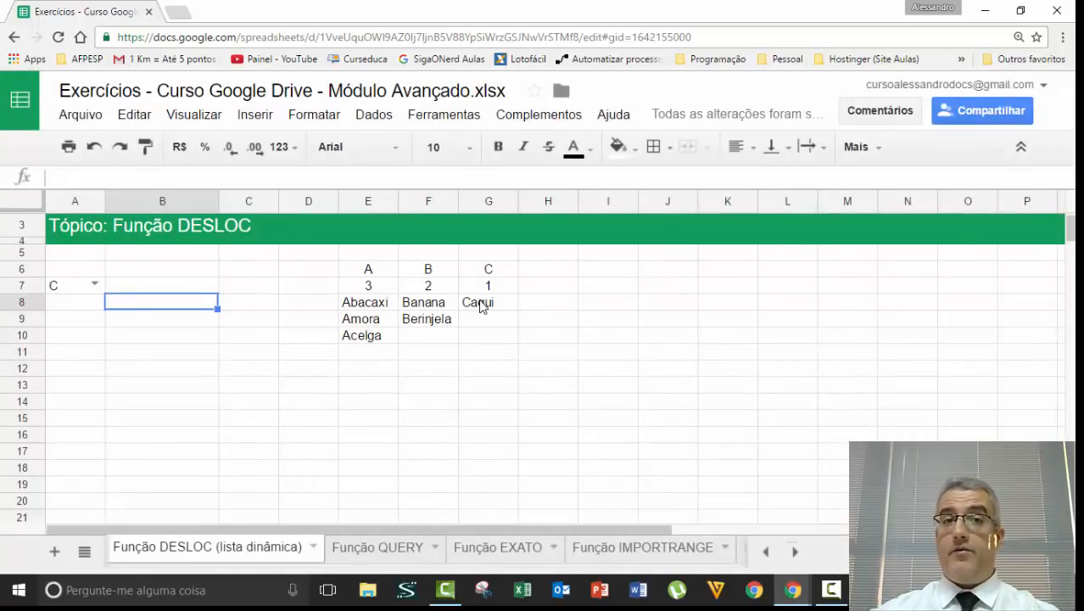
# - Fill the empty cell B6 down through B8, overwriting B7
pyautogui.click(173, 287)
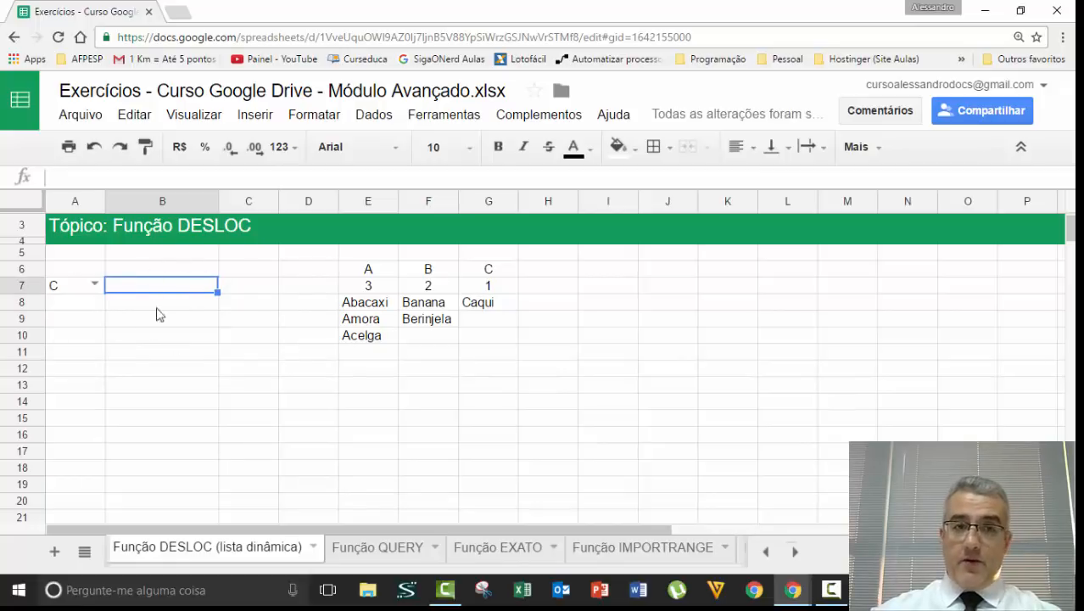
pyautogui.click(162, 267)
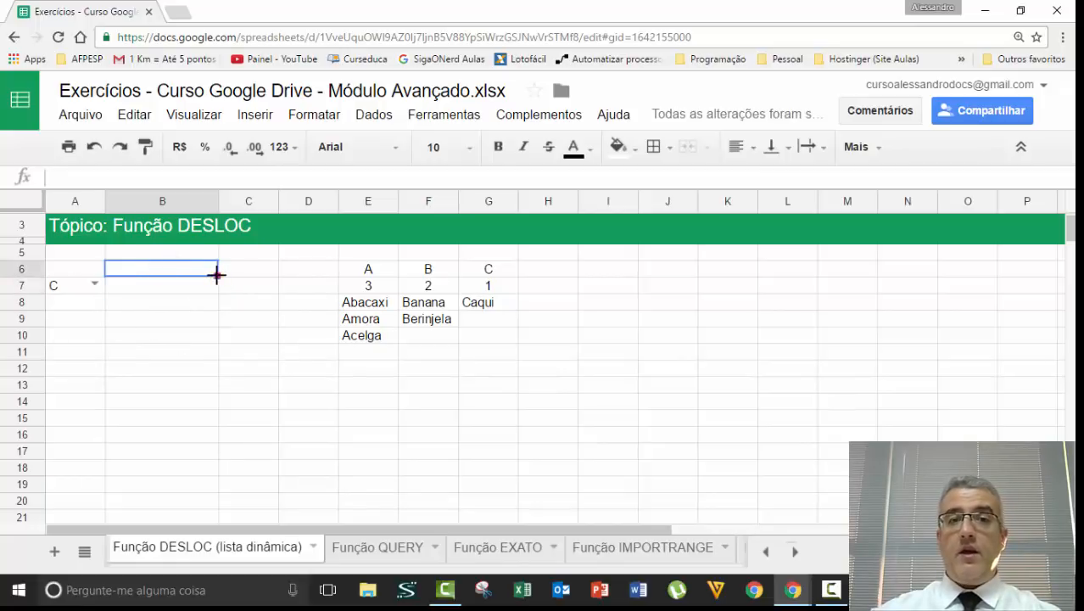
pyautogui.moveTo(216, 273); pyautogui.dragTo(213, 302)
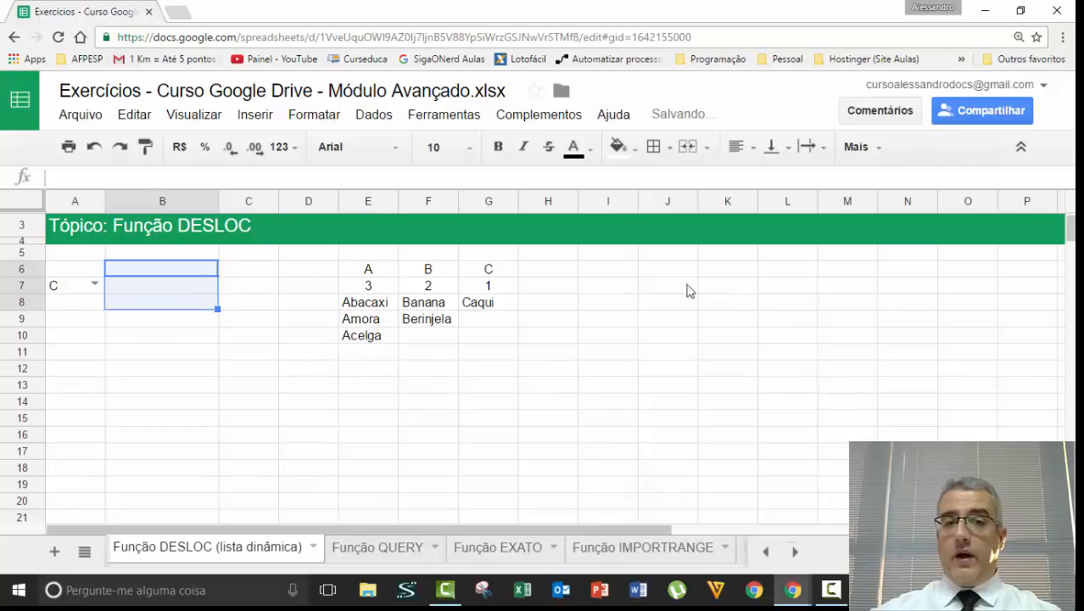
pyautogui.click(165, 302)
pyautogui.press('Up')
pyautogui.press('Up')
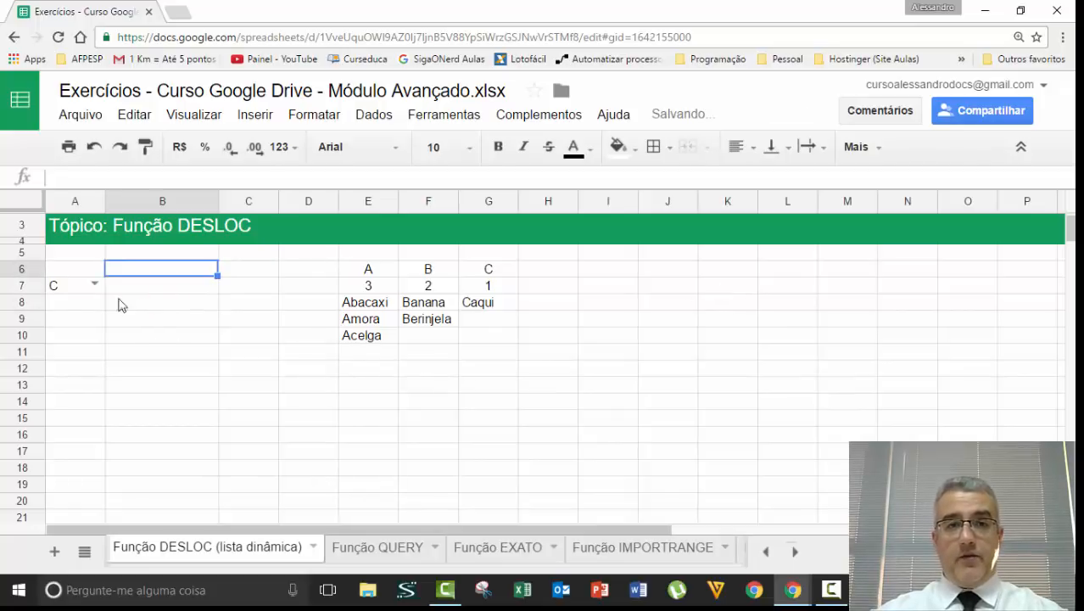
# - Choose A in the A7 dropdown and try to enter Banana in B7
pyautogui.click(92, 285)
pyautogui.click(73, 333)
pyautogui.click(133, 291)
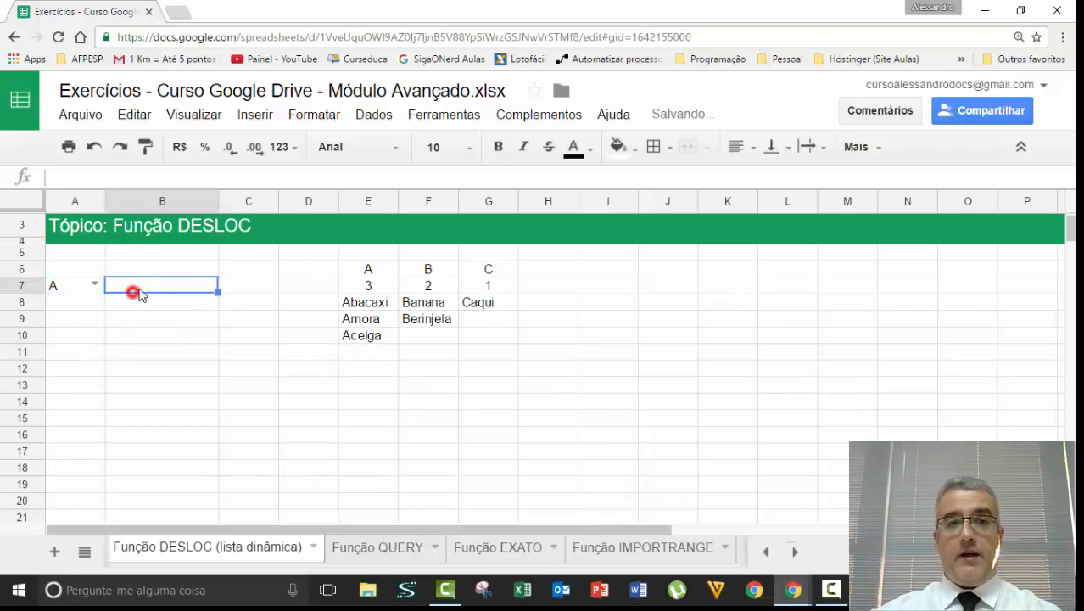
pyautogui.write('Banana')
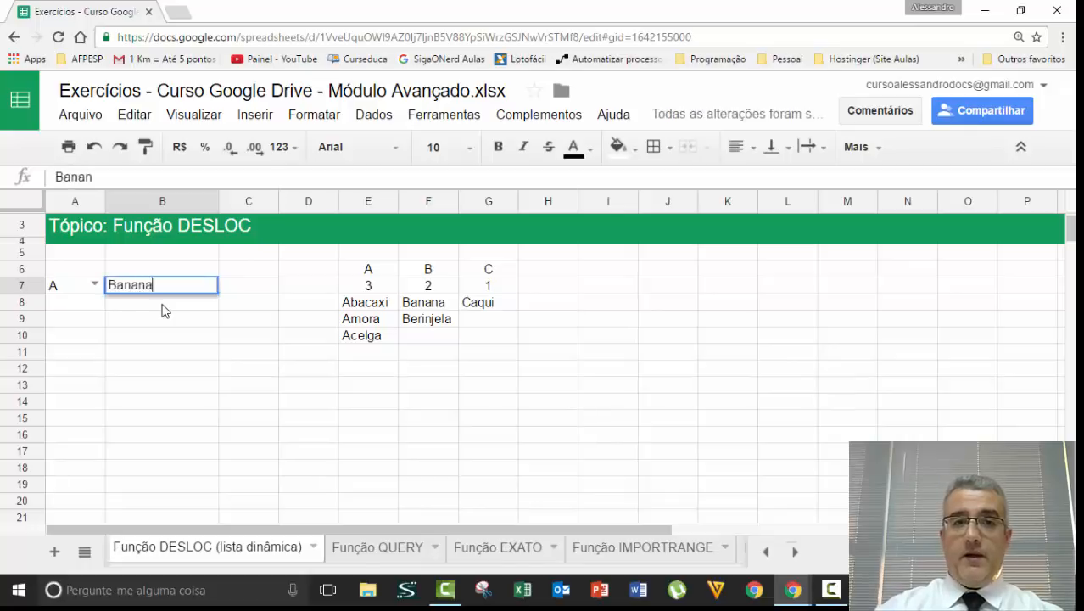
pyautogui.press('Return')
pyautogui.press('Return')
pyautogui.press('Up')
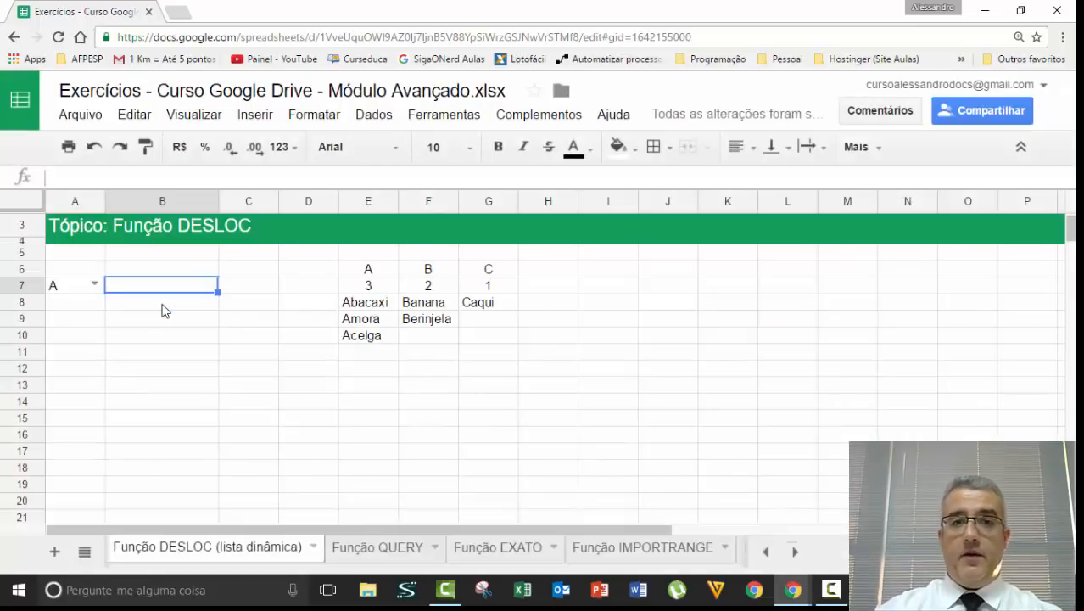
# - Try to enter Abacaxi in B7 to test it against list A
pyautogui.write('Abacaxi')
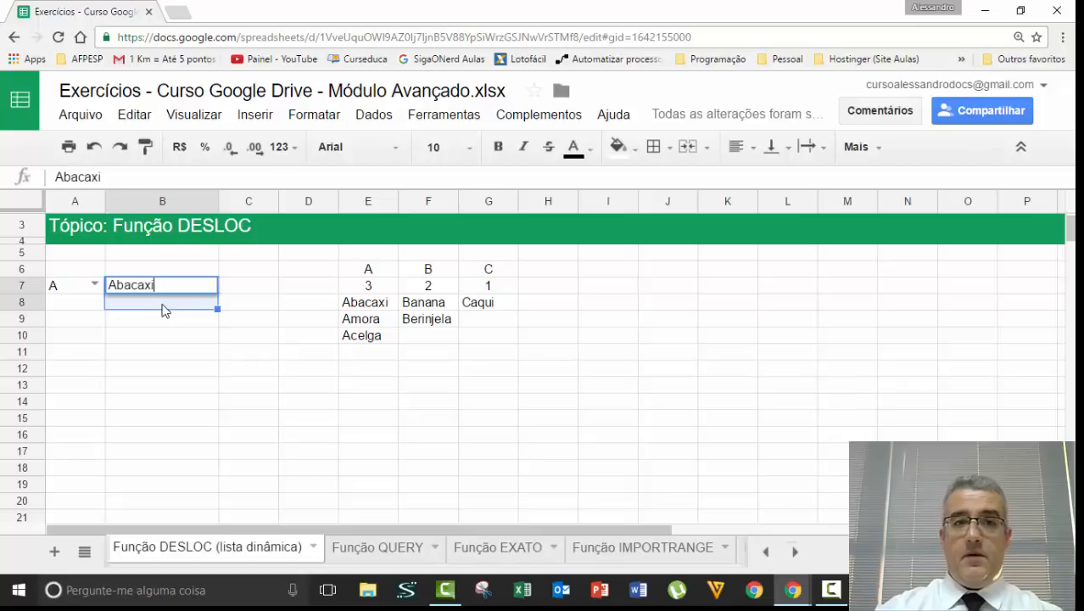
pyautogui.press('Return')
pyautogui.press('Return')
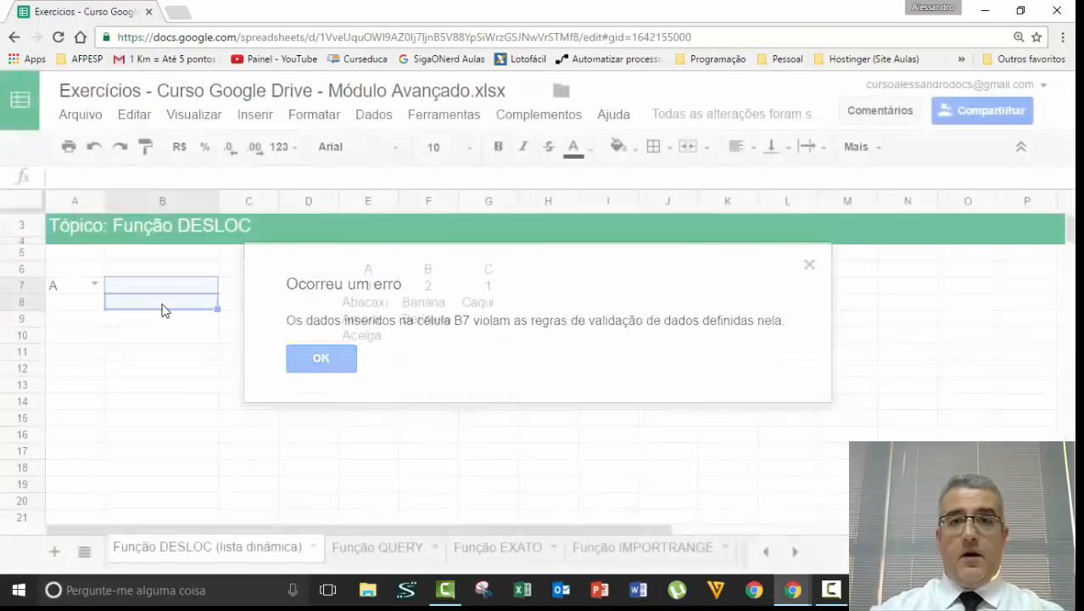
pyautogui.click(256, 334)
pyautogui.click(182, 284)
pyautogui.click(170, 297)
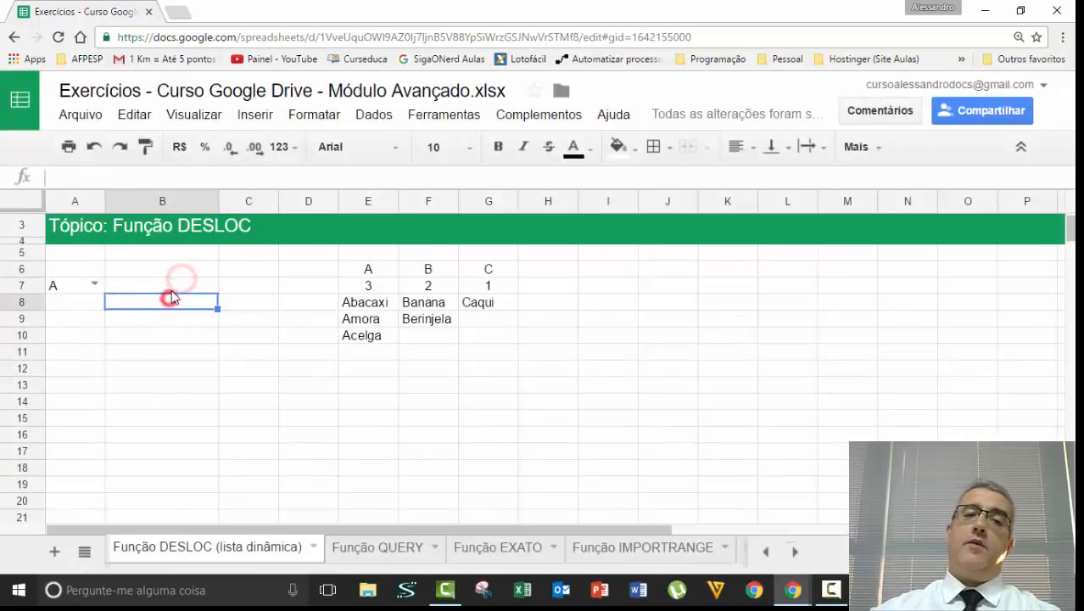
# - Repeat the fill of the empty cell B6 down through B8 to overwrite B7
pyautogui.click(178, 289)
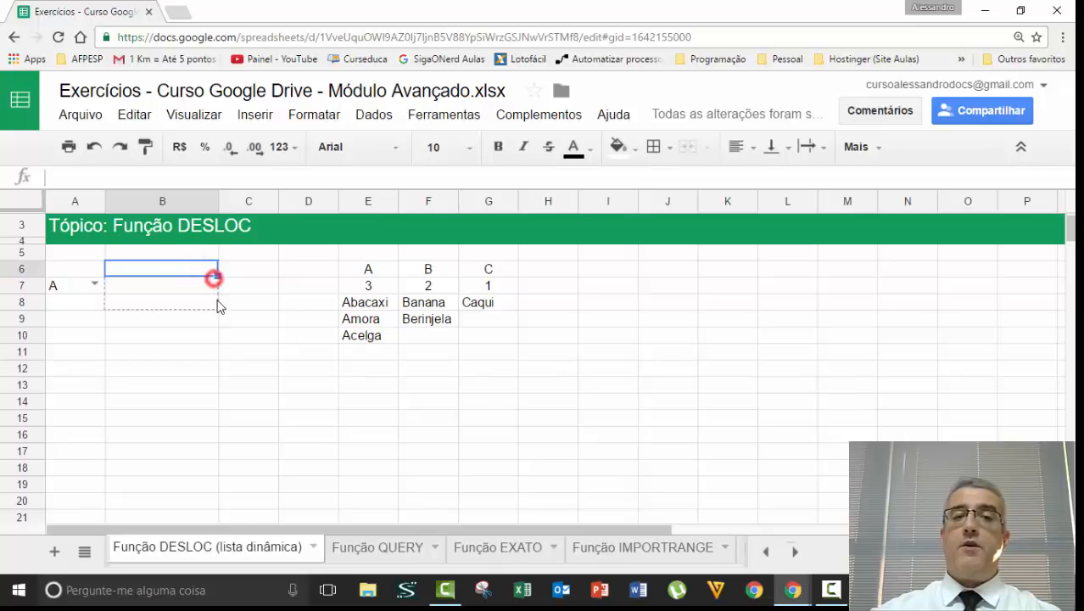
pyautogui.click(180, 319)
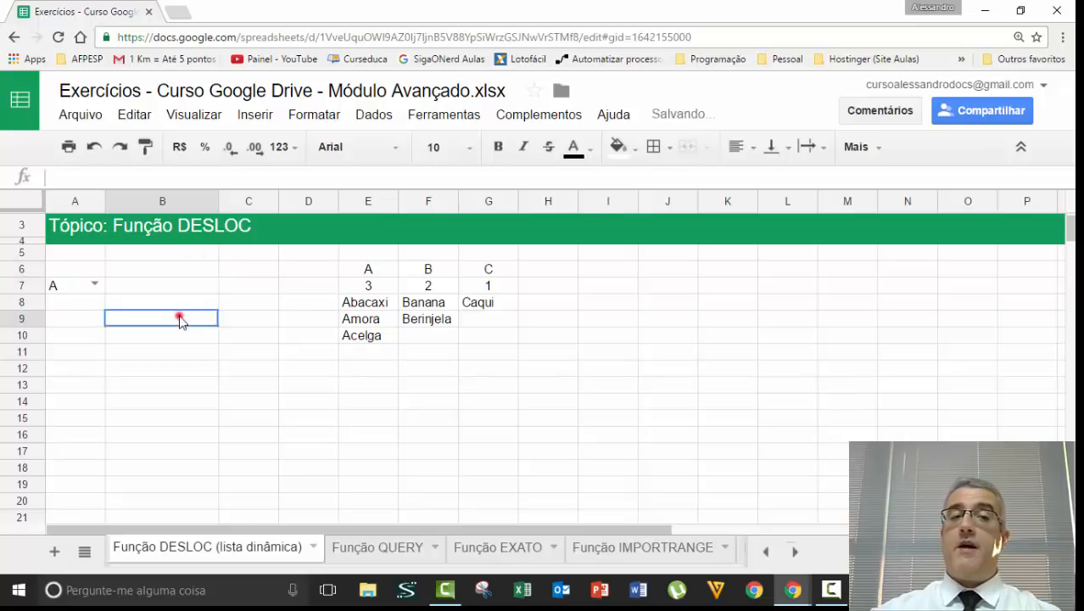
pyautogui.click(212, 288)
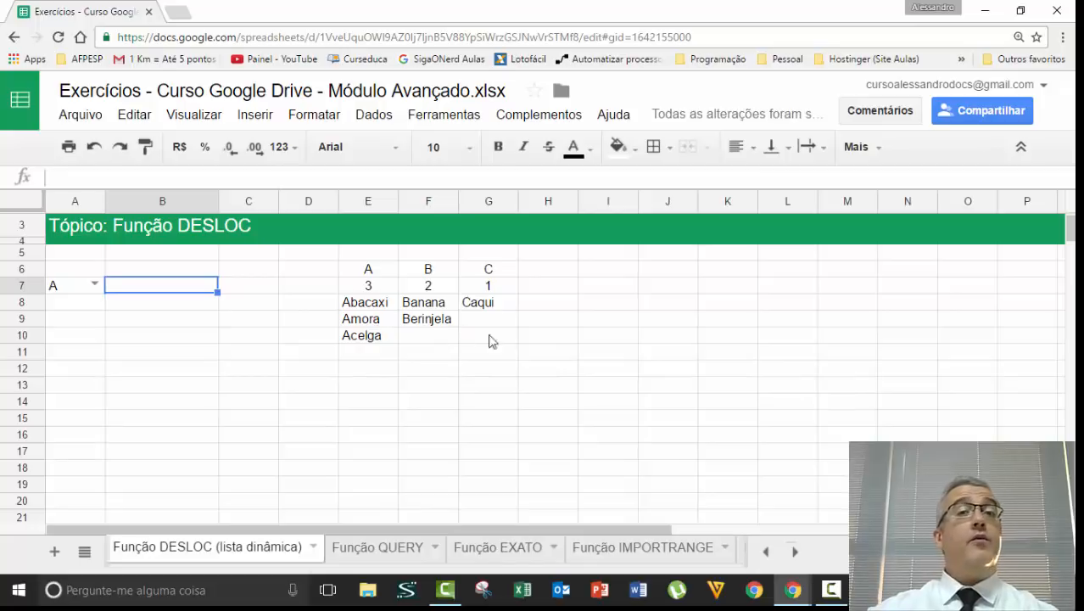
# - Begin a DESLOC formula in J6 with reference cell E8 and a row offset of 0
pyautogui.click(664, 273)
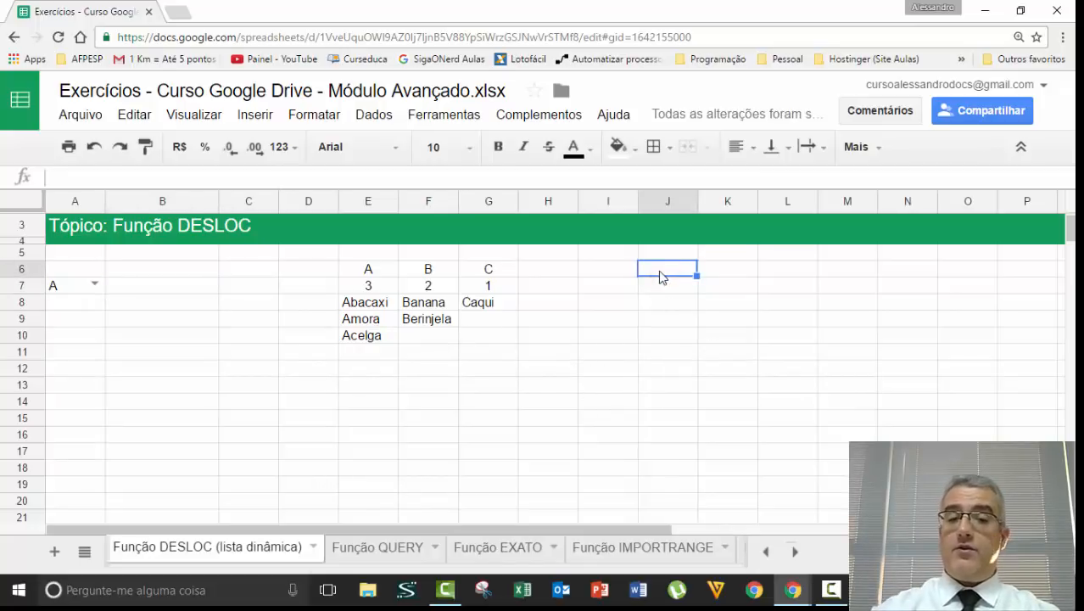
pyautogui.write('=')
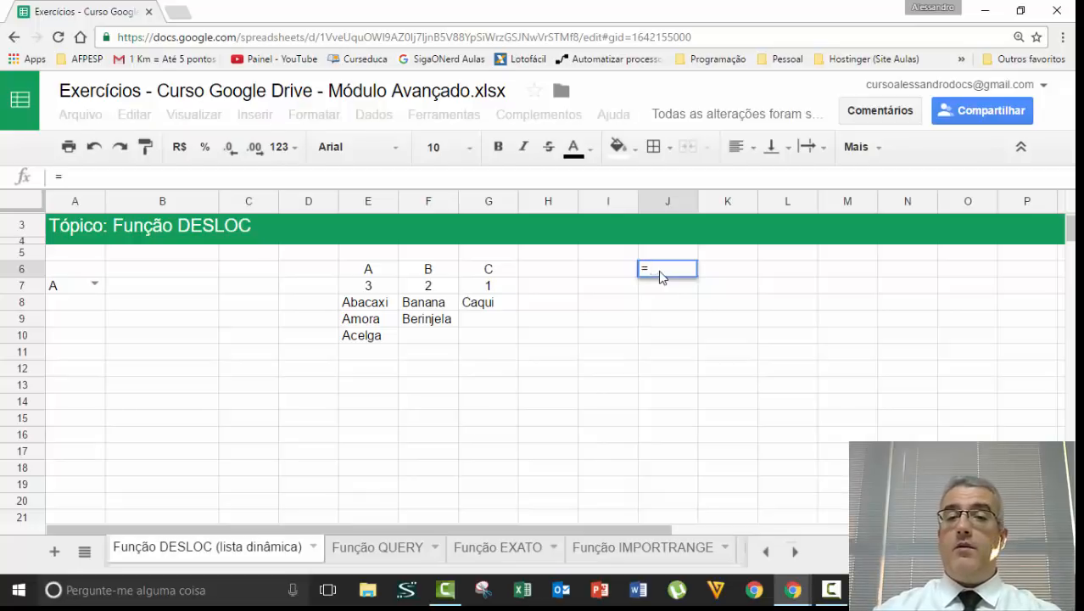
pyautogui.write('desloc(')
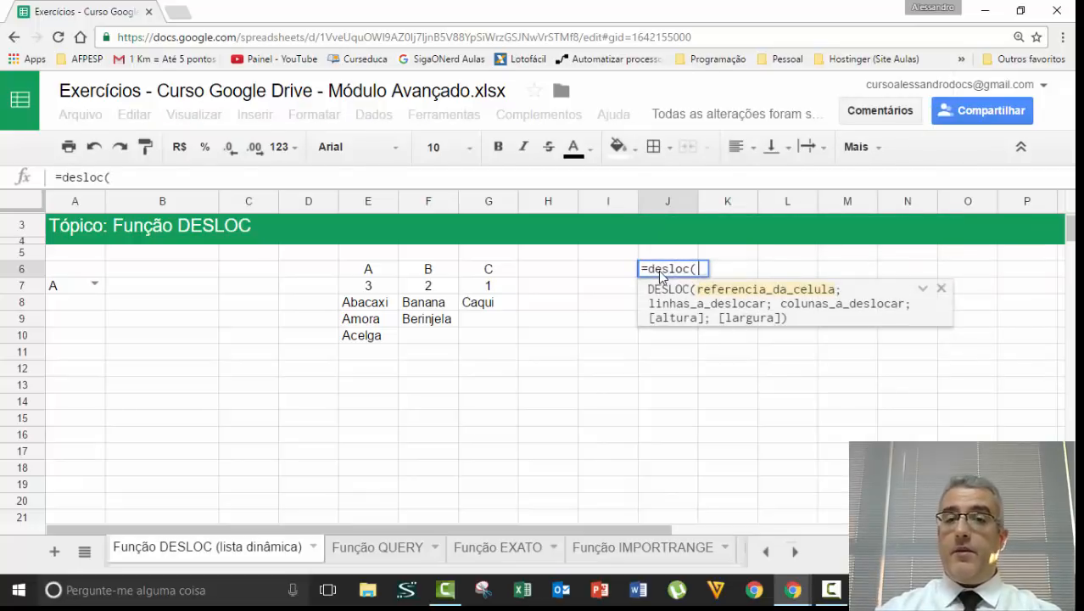
pyautogui.click(365, 306)
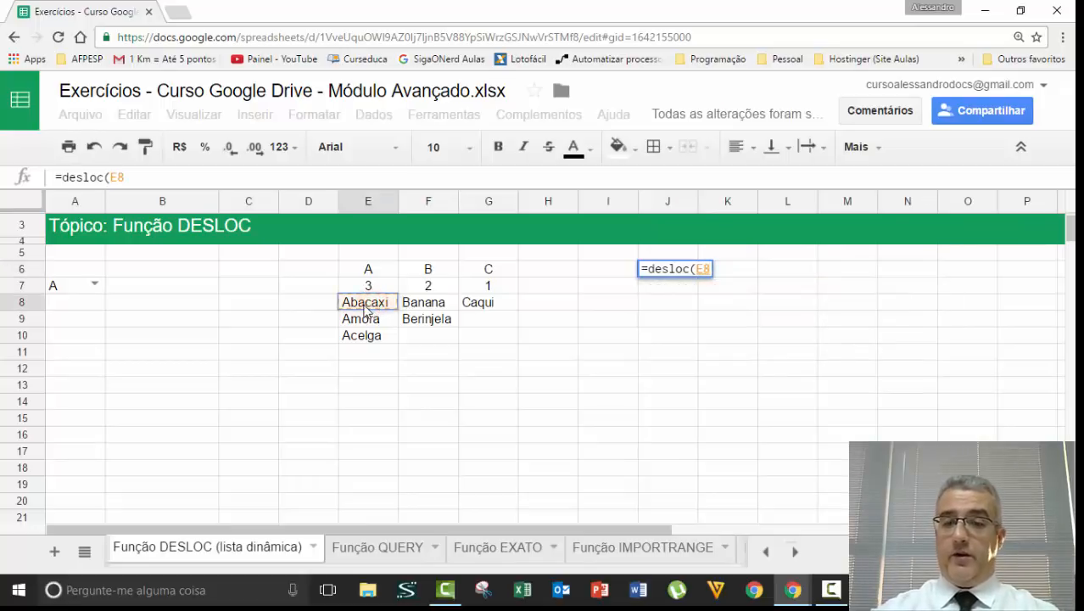
pyautogui.write(';')
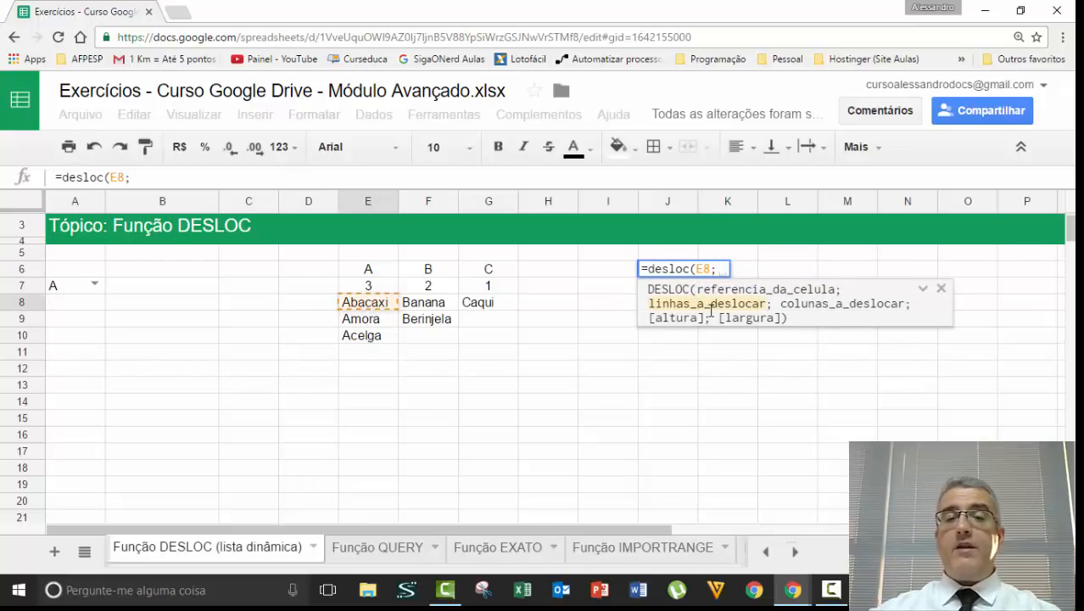
pyautogui.write('0')
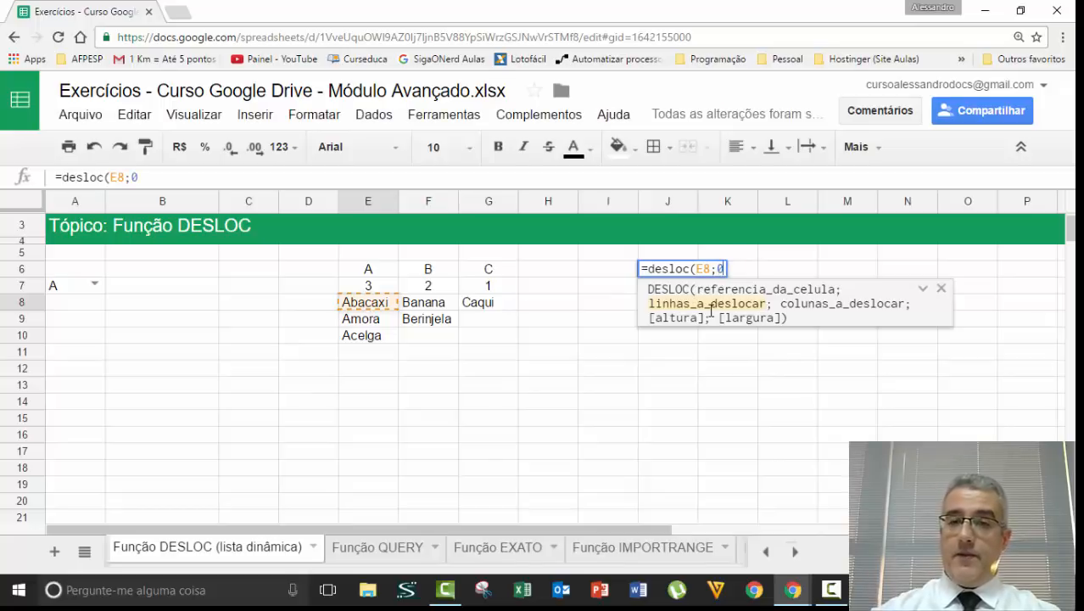
pyautogui.write(';')
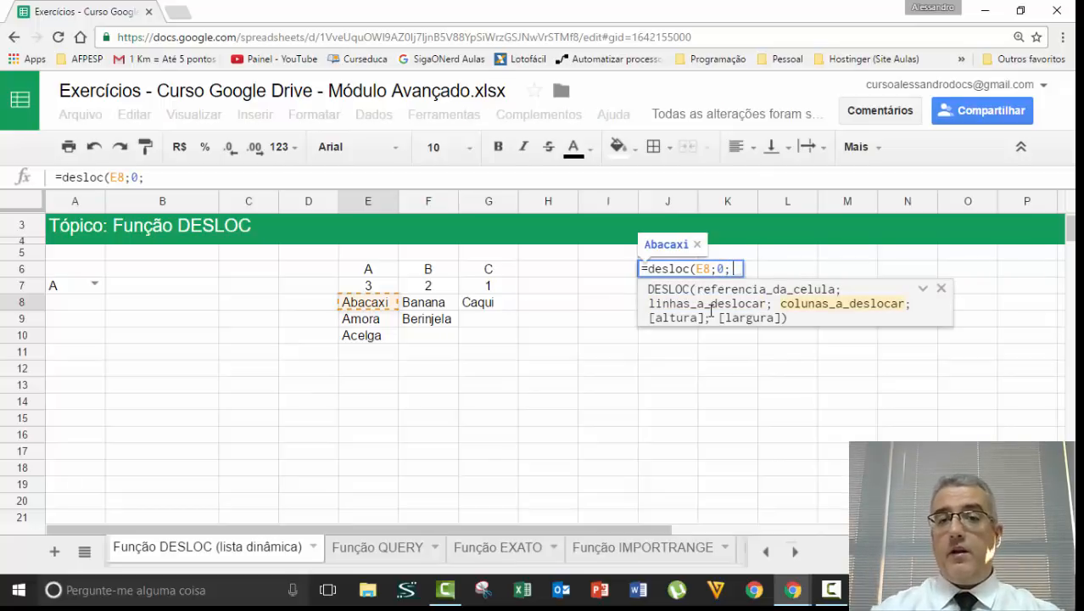
# - Add the column argument corresp(a7;$E$6:$G$6;0) to the DESLOC formula in J6, with the header range fixed as absolute
pyautogui.write('corresp(')
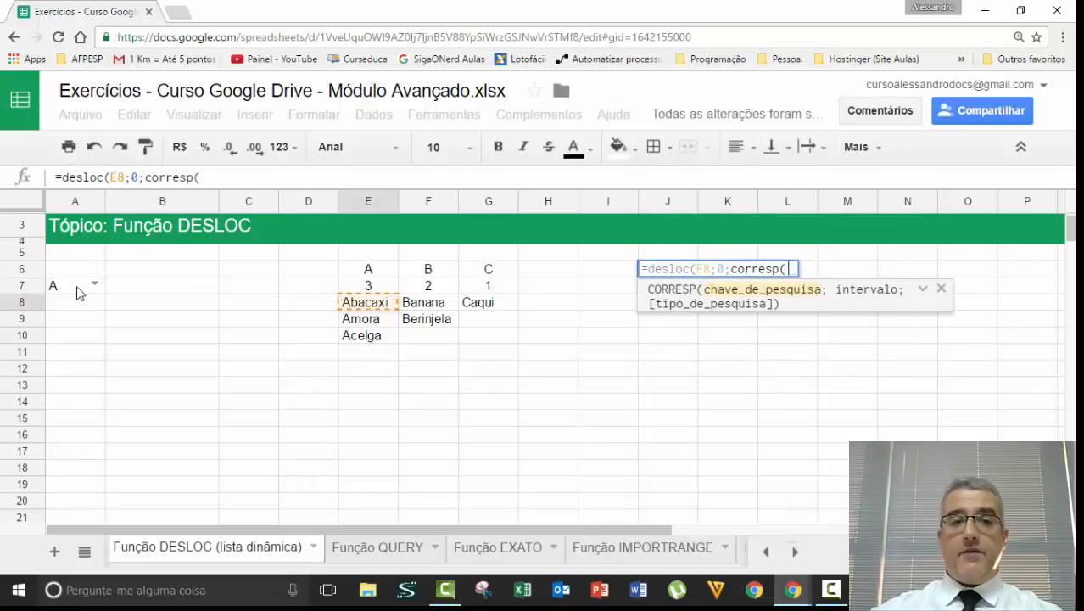
pyautogui.write('a7;')
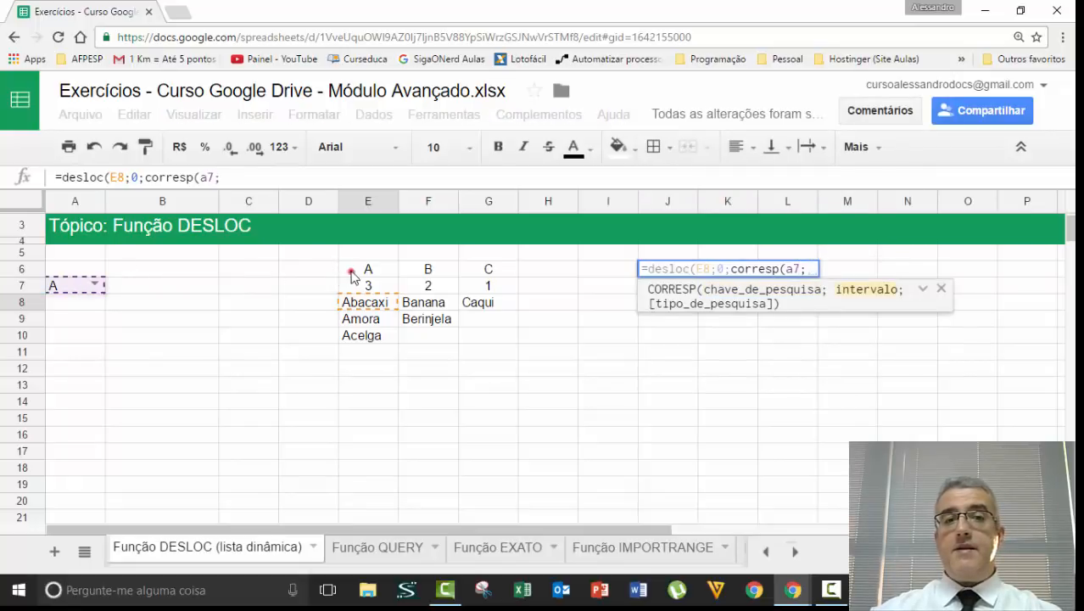
pyautogui.moveTo(350, 270); pyautogui.dragTo(469, 291)
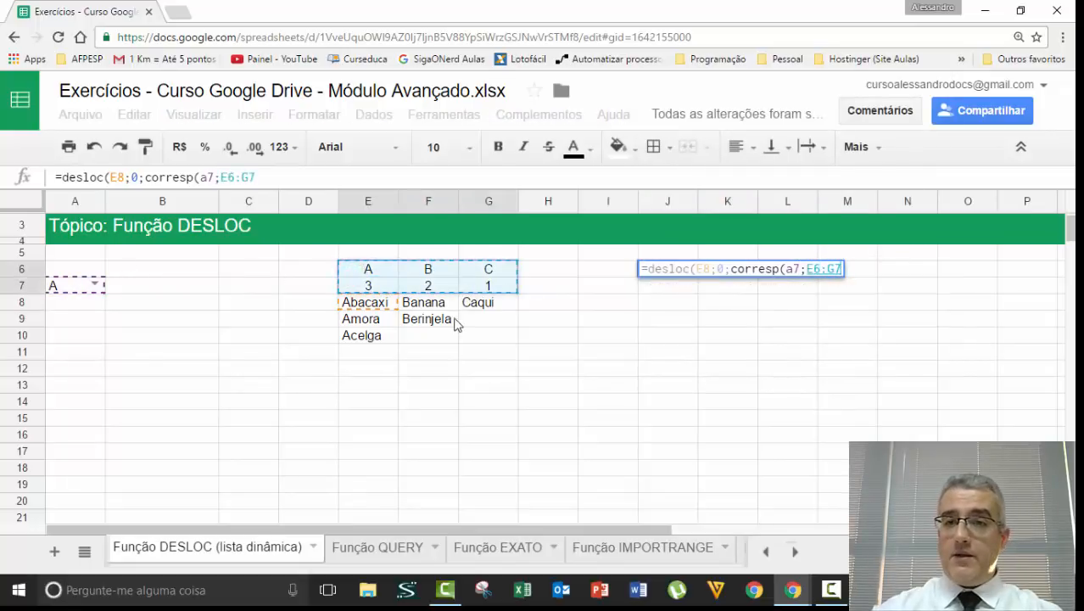
pyautogui.click(424, 272)
pyautogui.moveTo(369, 270); pyautogui.dragTo(489, 270)
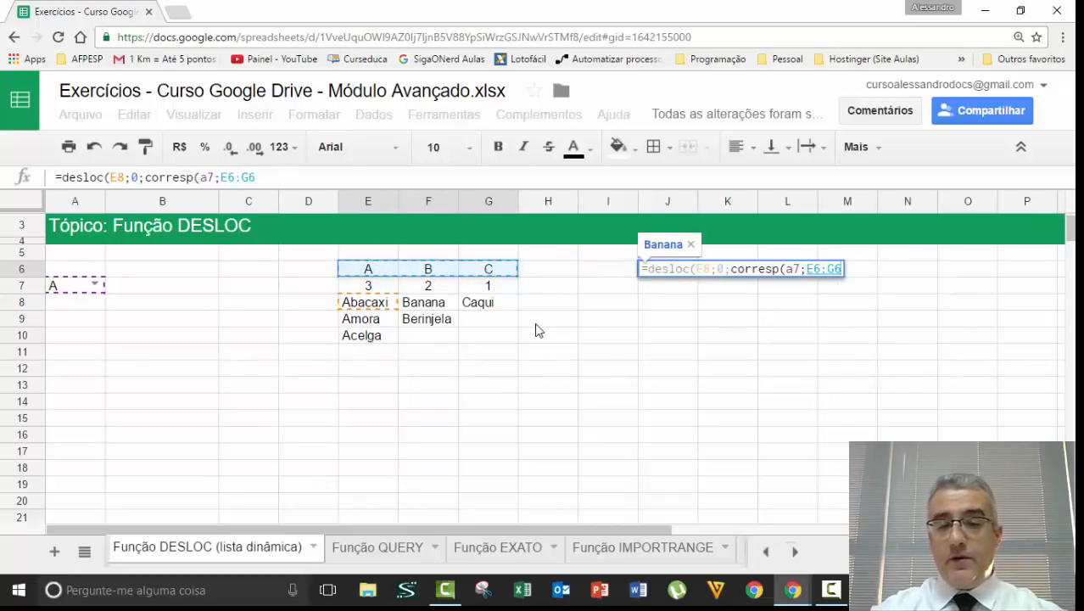
pyautogui.press('F4')
pyautogui.write(';')
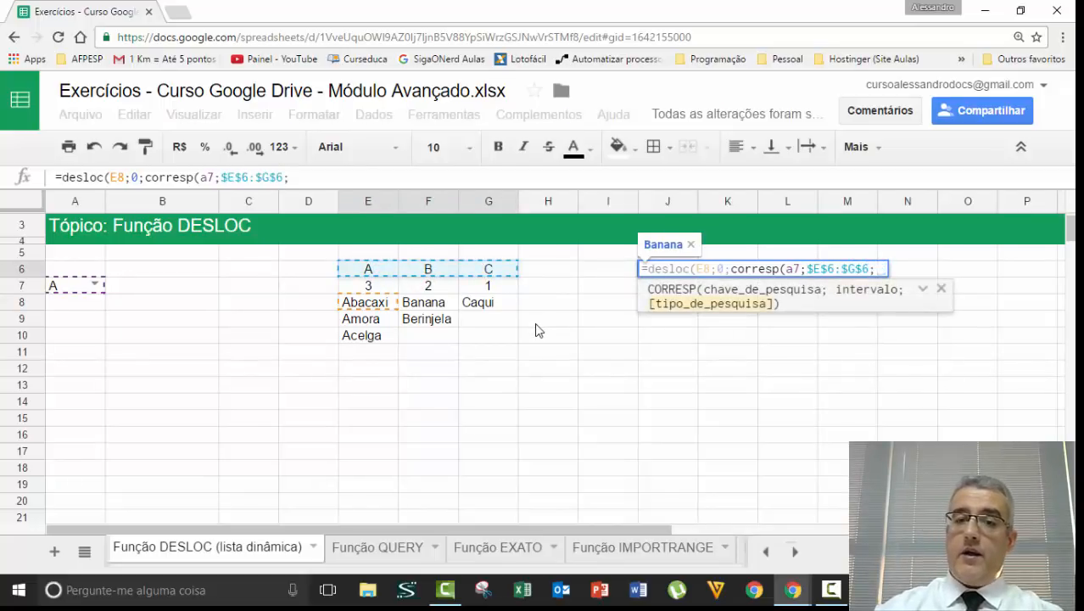
pyautogui.write('0)')
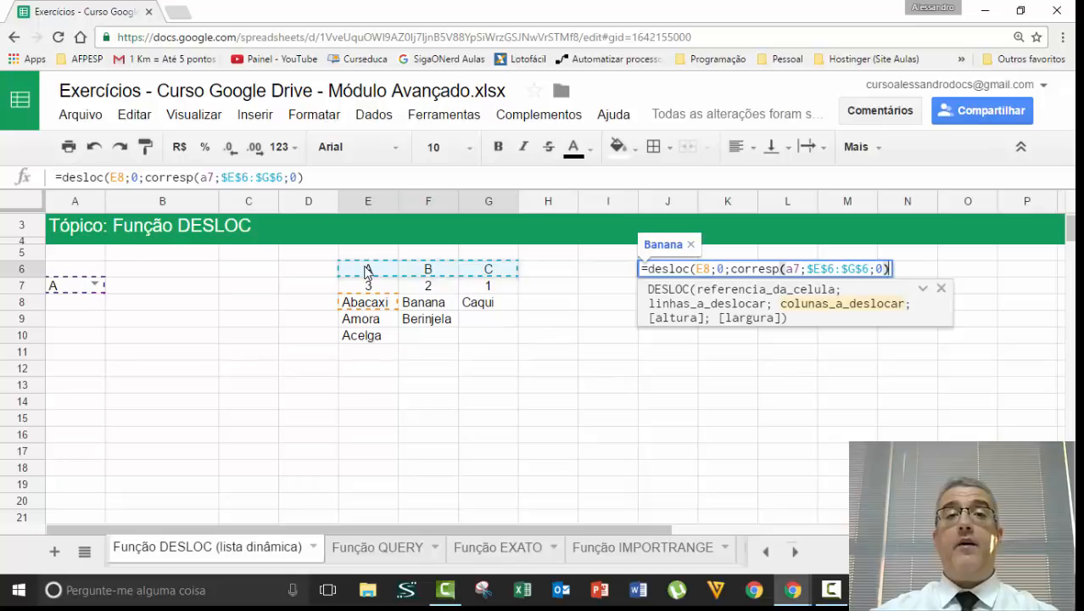
# - Subtract 1 from the CORRESP result in the column argument of the J6 formula
pyautogui.moveTo(731, 269); pyautogui.dragTo(896, 273)
pyautogui.click(891, 270)
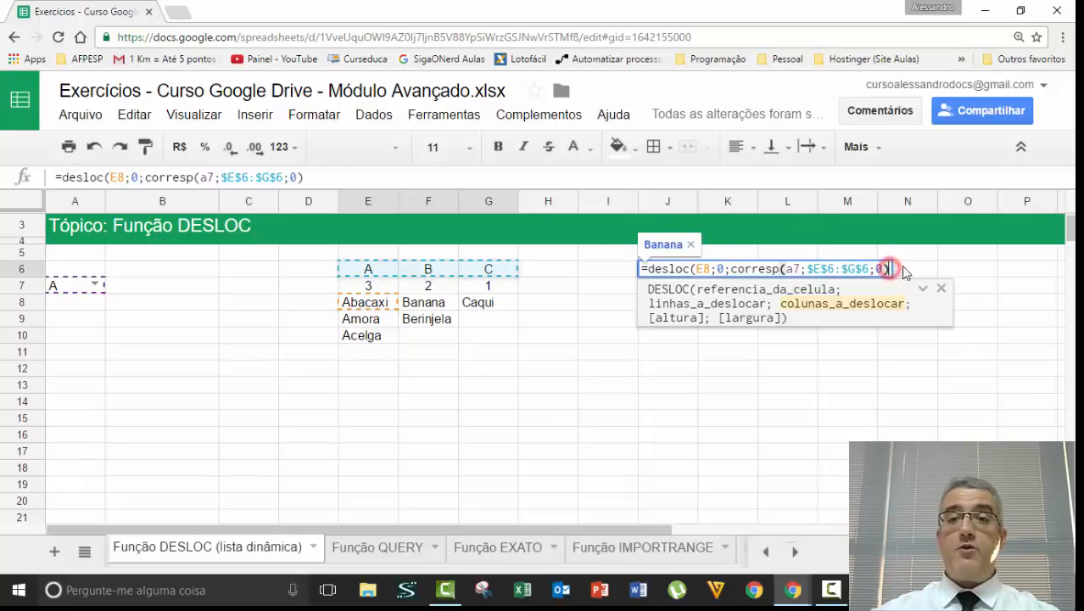
pyautogui.write('-1')
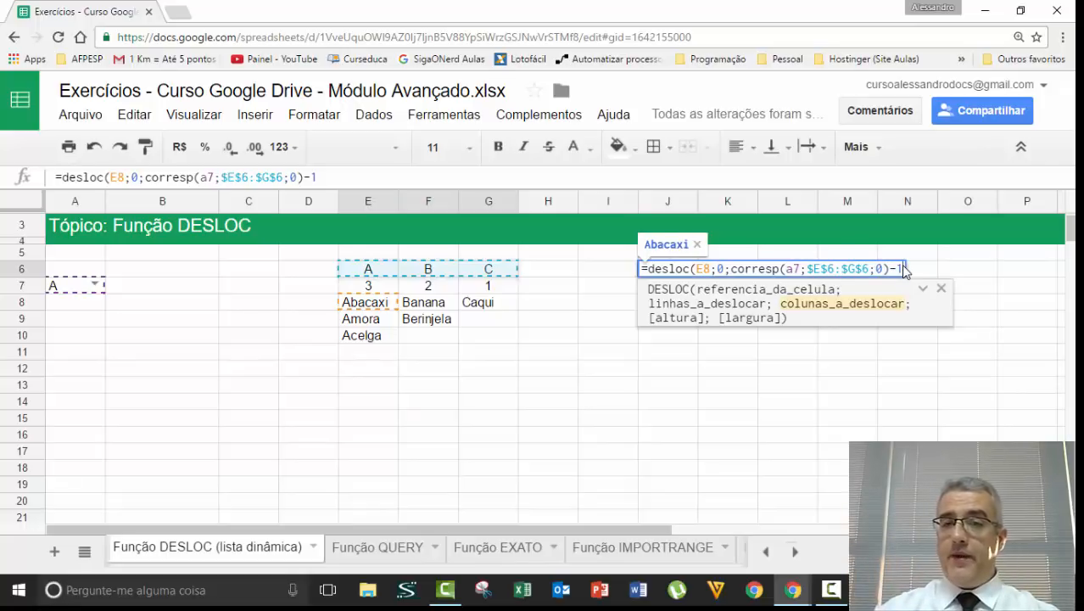
# - Begin the height argument of the DESLOC formula in J6 with a PROCH function using a7 as the lookup key
pyautogui.write(';')
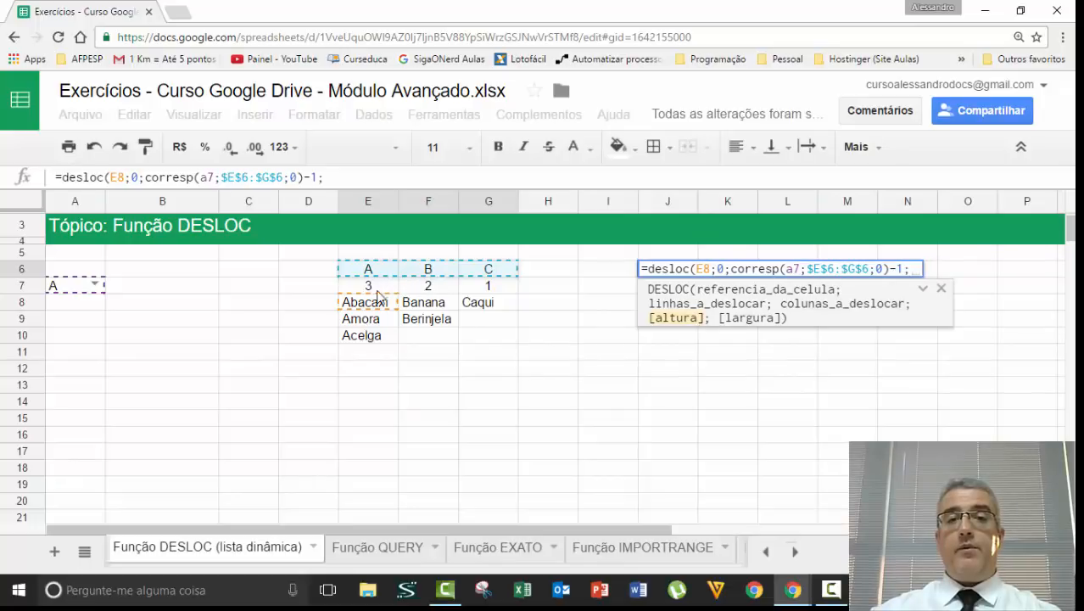
pyautogui.write('procvh')
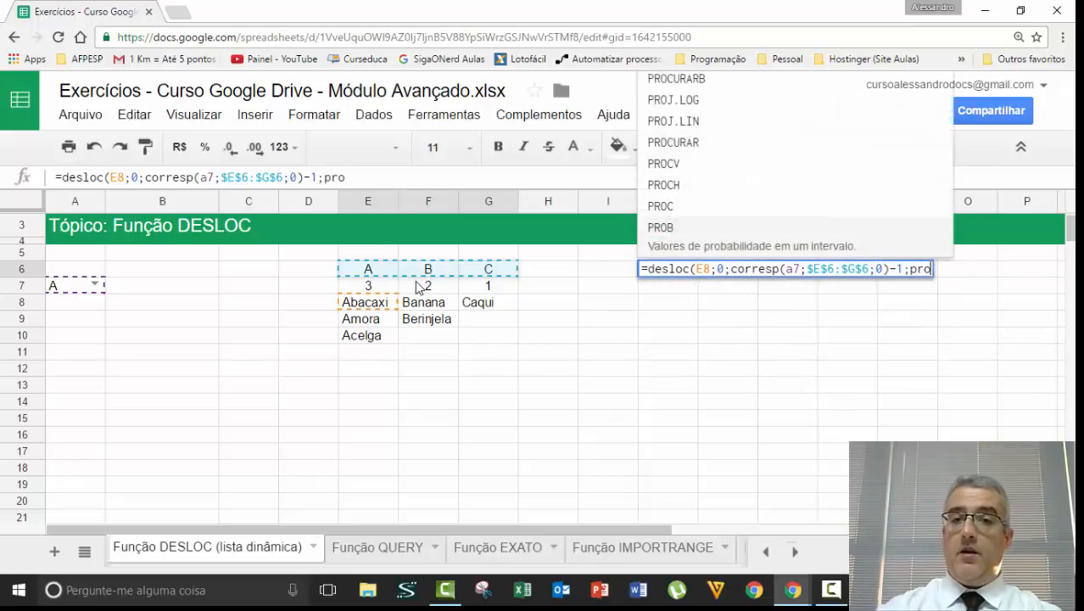
pyautogui.press('BackSpace')
pyautogui.press('BackSpace')
pyautogui.write('h')
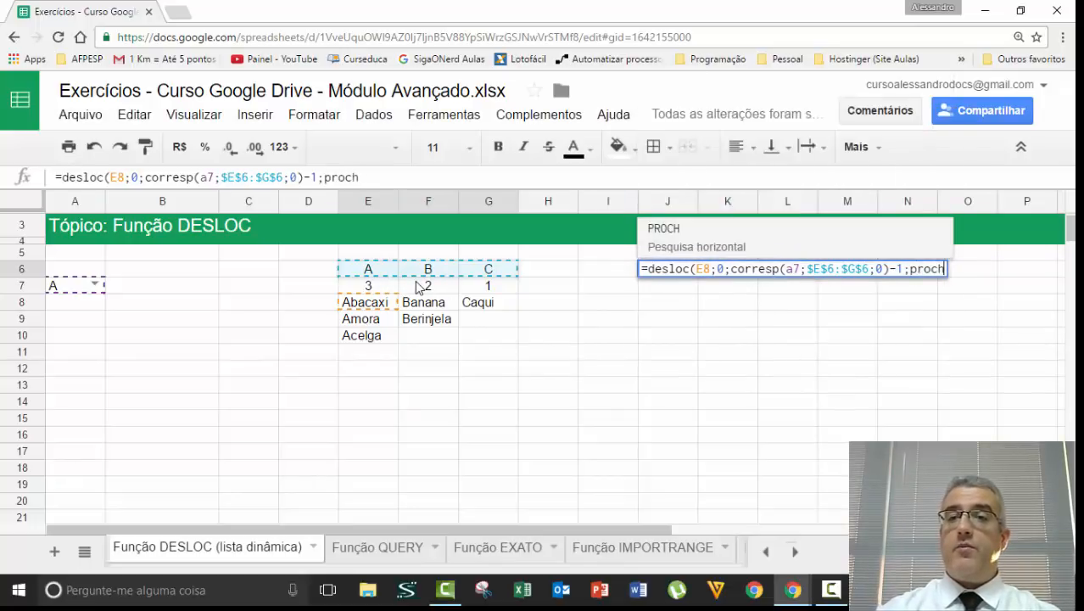
pyautogui.write('(')
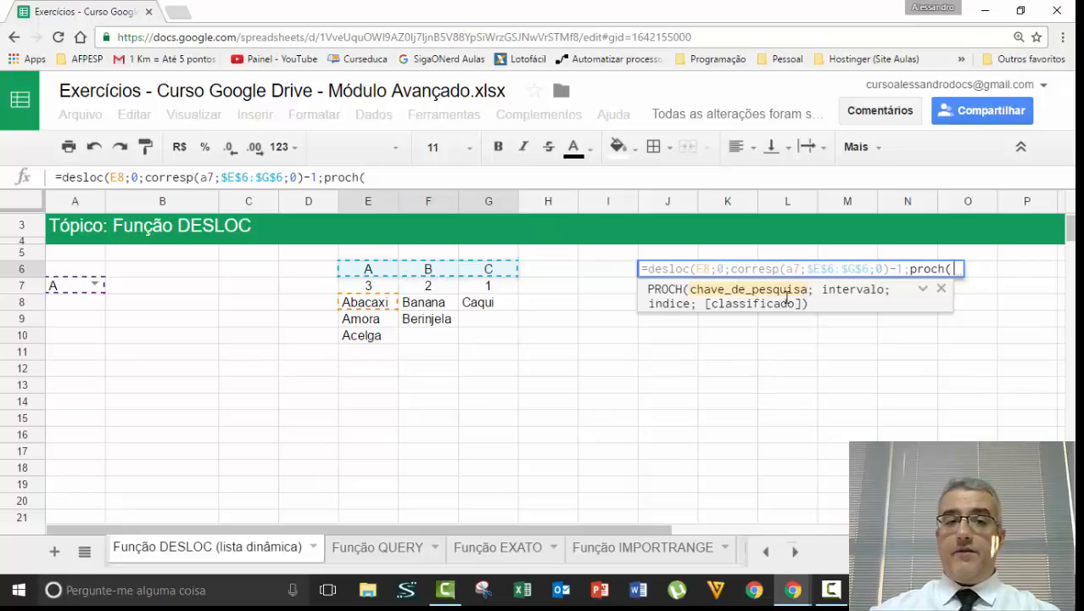
pyautogui.write('a7')
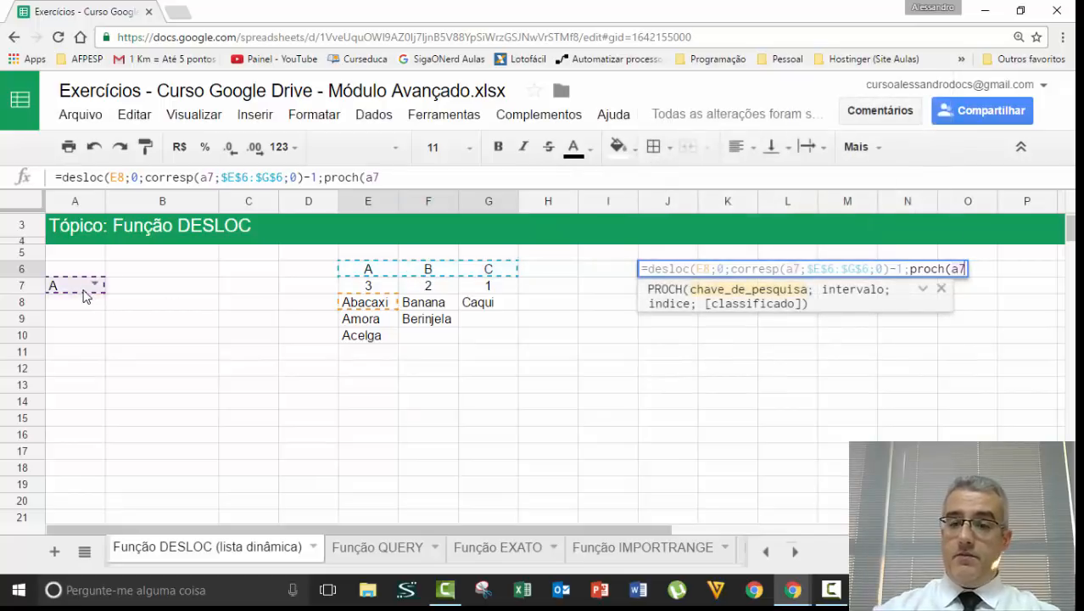
pyautogui.write(';')
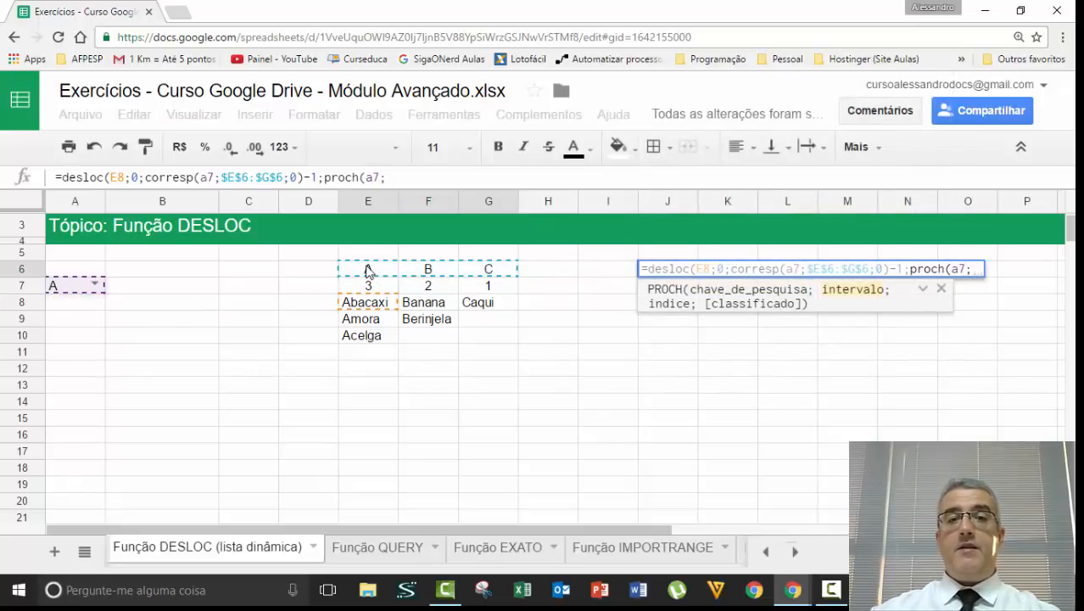
# - Complete PROCH with the absolute range $E$6:$G$7, index 2 and 0, and finish the DESLOC formula with a width of 1
pyautogui.moveTo(368, 270); pyautogui.dragTo(511, 293)
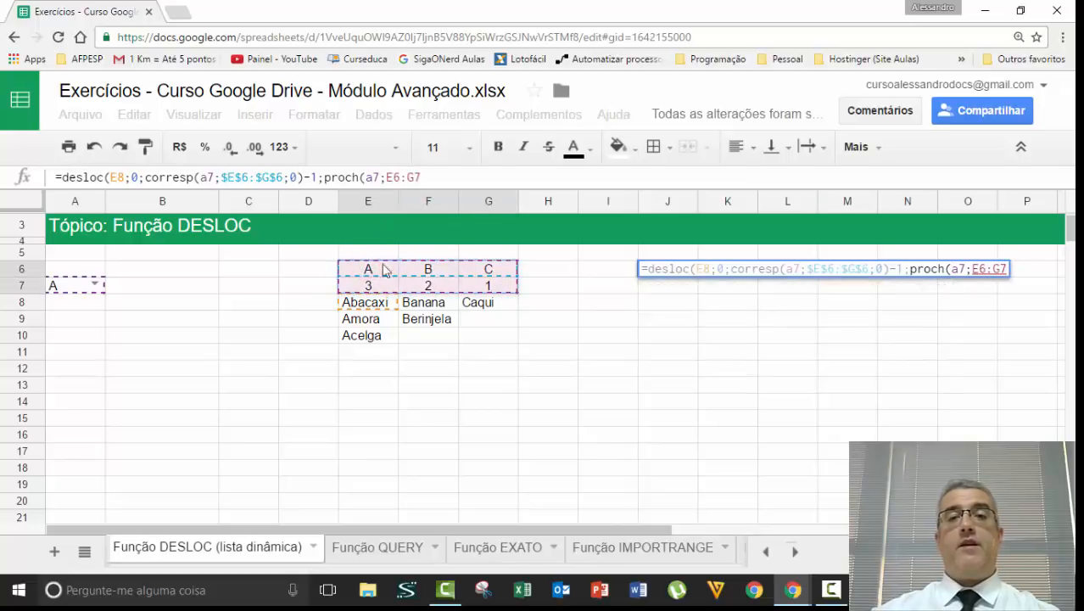
pyautogui.press('F4')
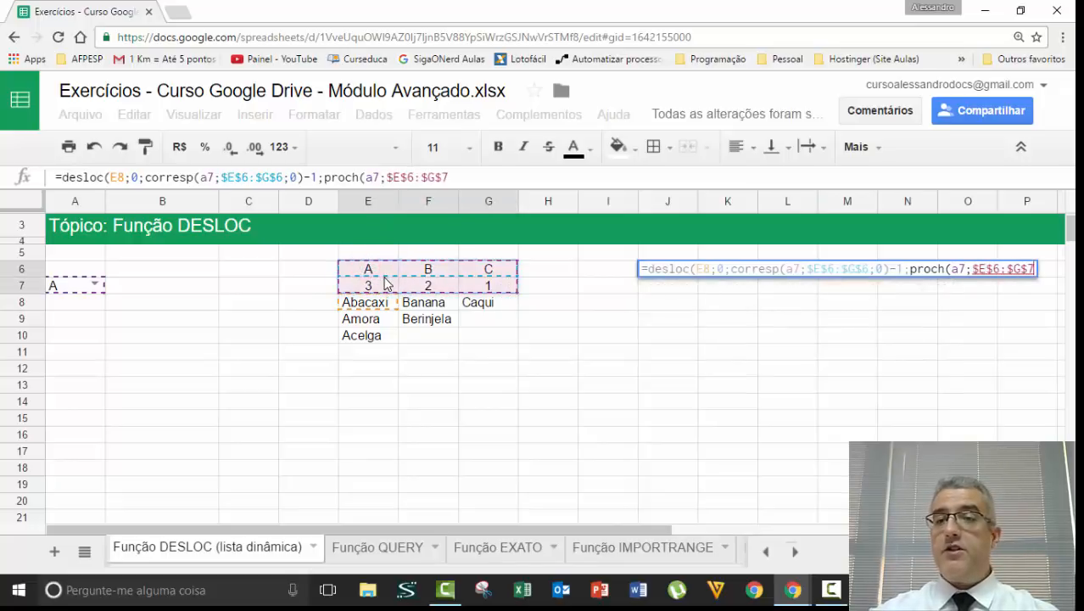
pyautogui.write(';')
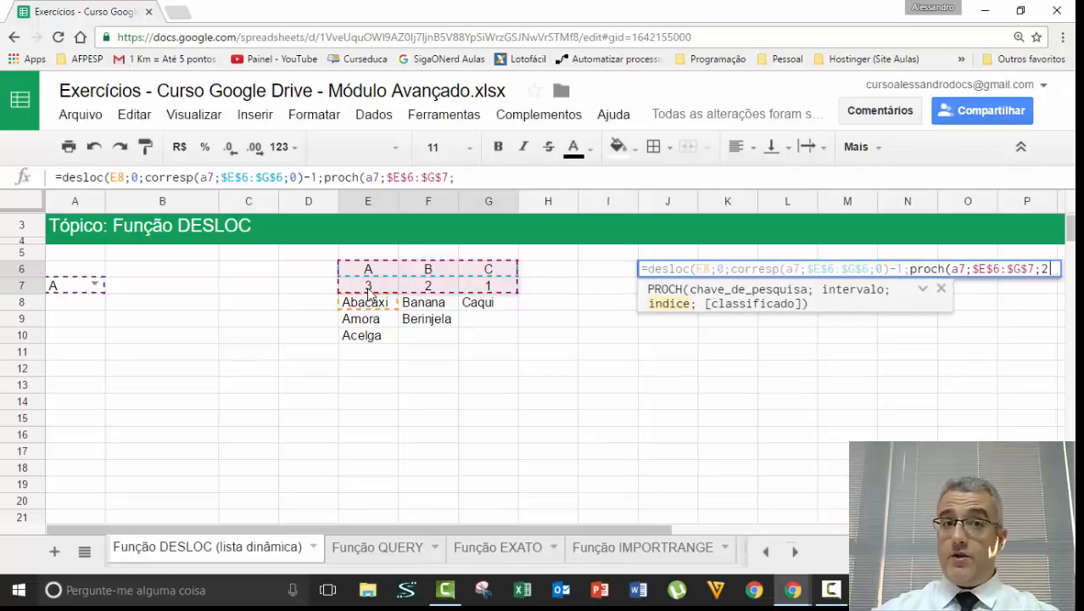
pyautogui.write('2;0);')
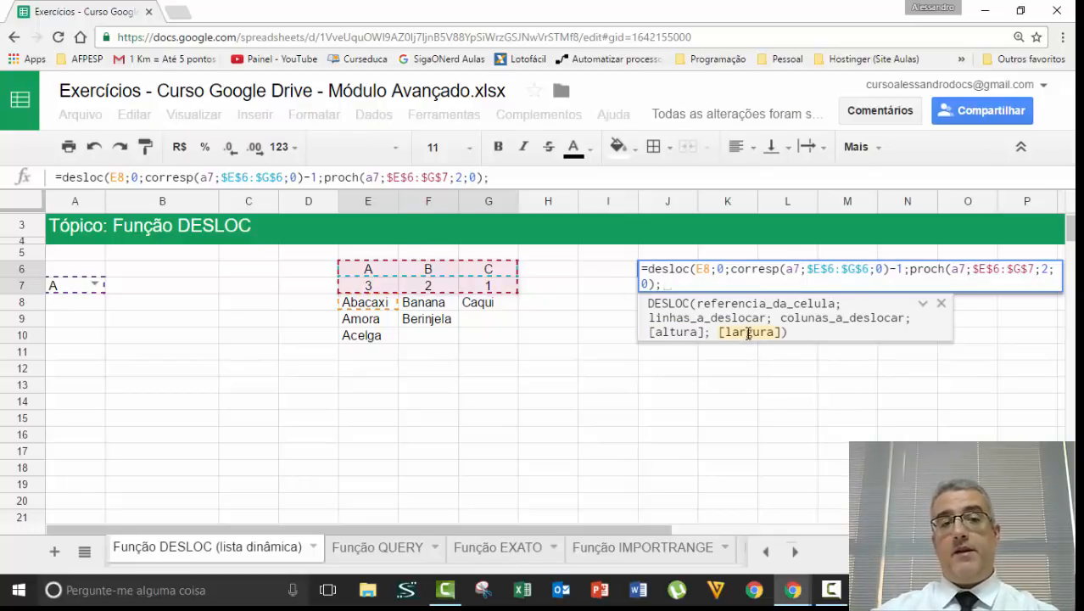
pyautogui.write('1)')
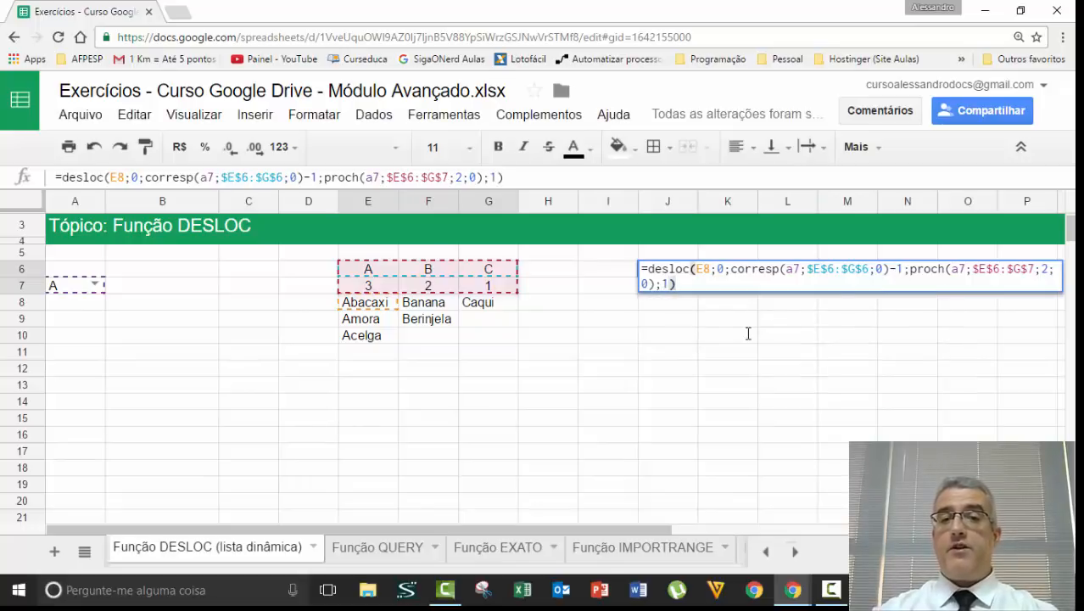
pyautogui.press('Return')
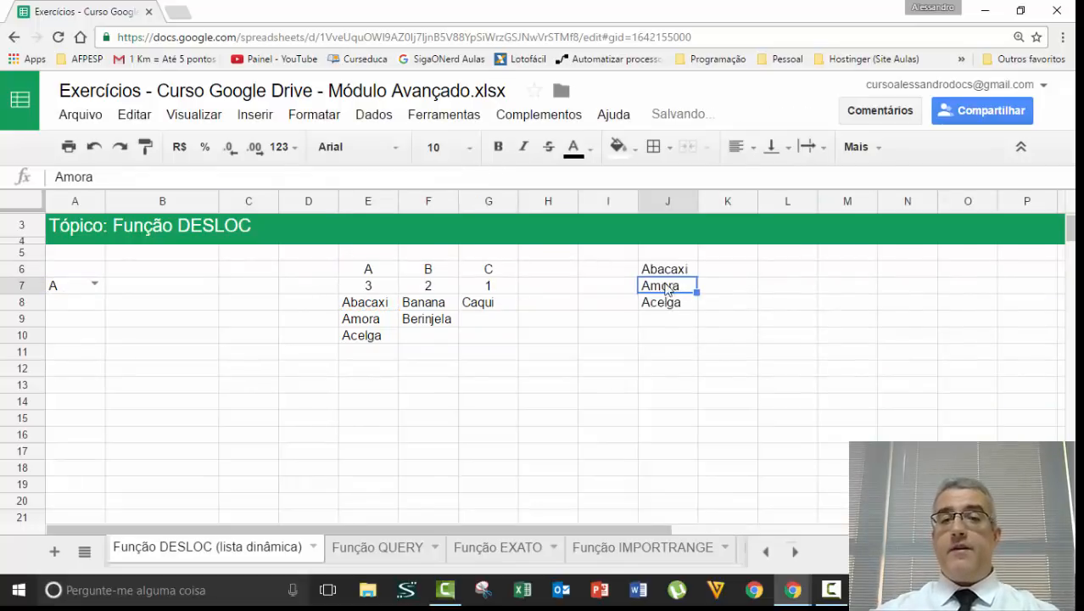
# - Test the J6 formula by switching the A7 dropdown to B, to C and back to A
pyautogui.click(94, 285)
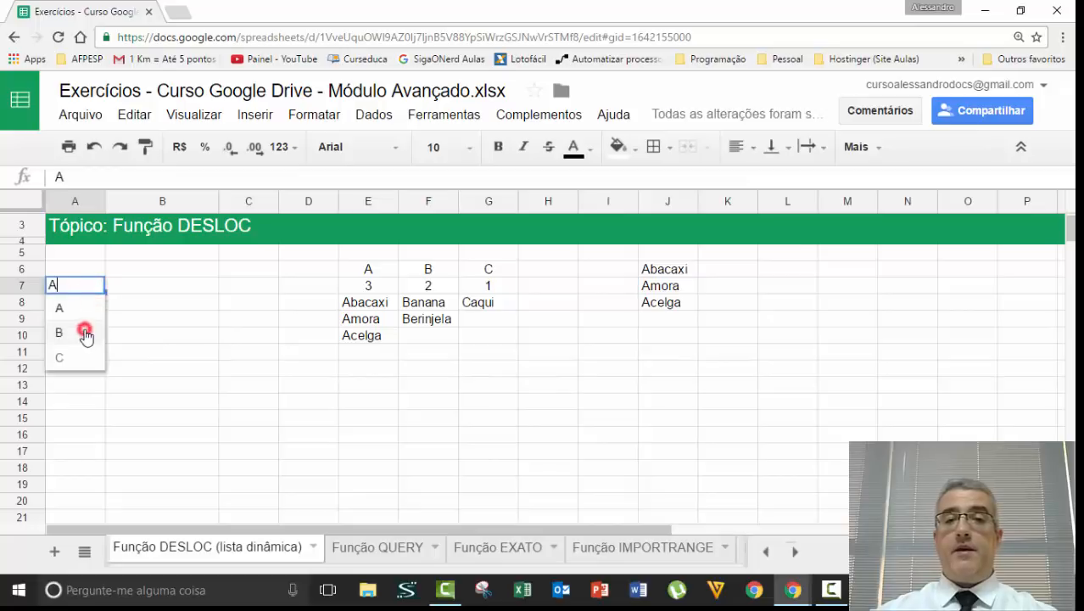
pyautogui.click(84, 332)
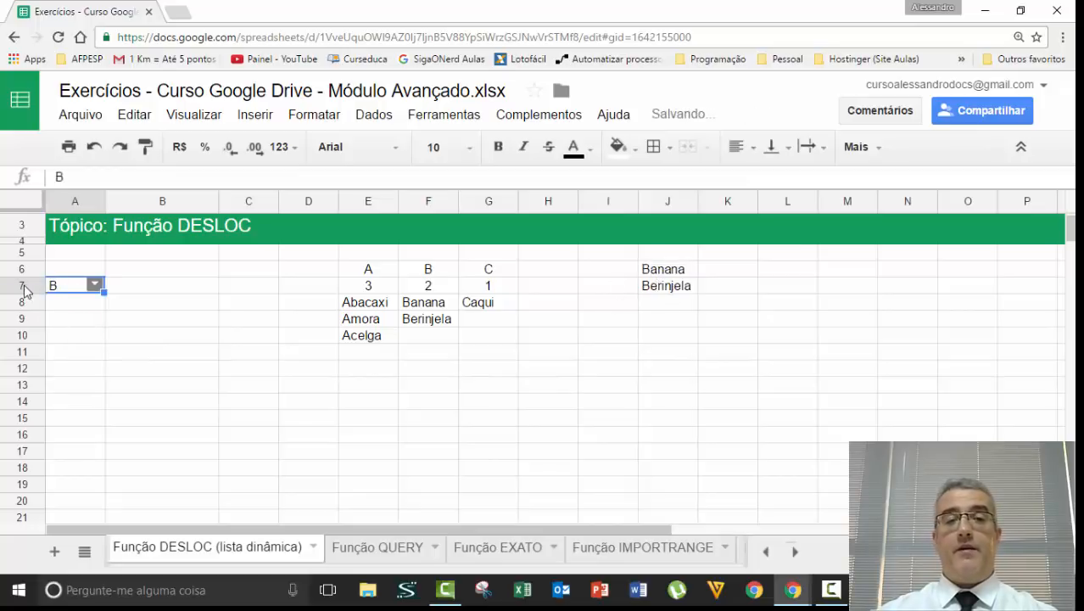
pyautogui.click(95, 285)
pyautogui.click(81, 356)
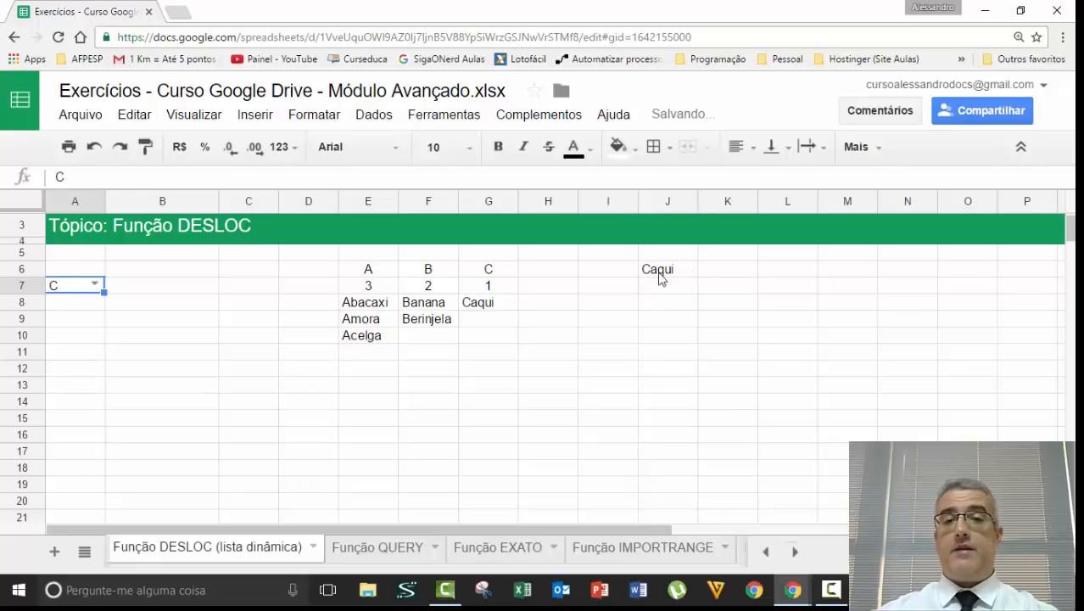
pyautogui.click(95, 285)
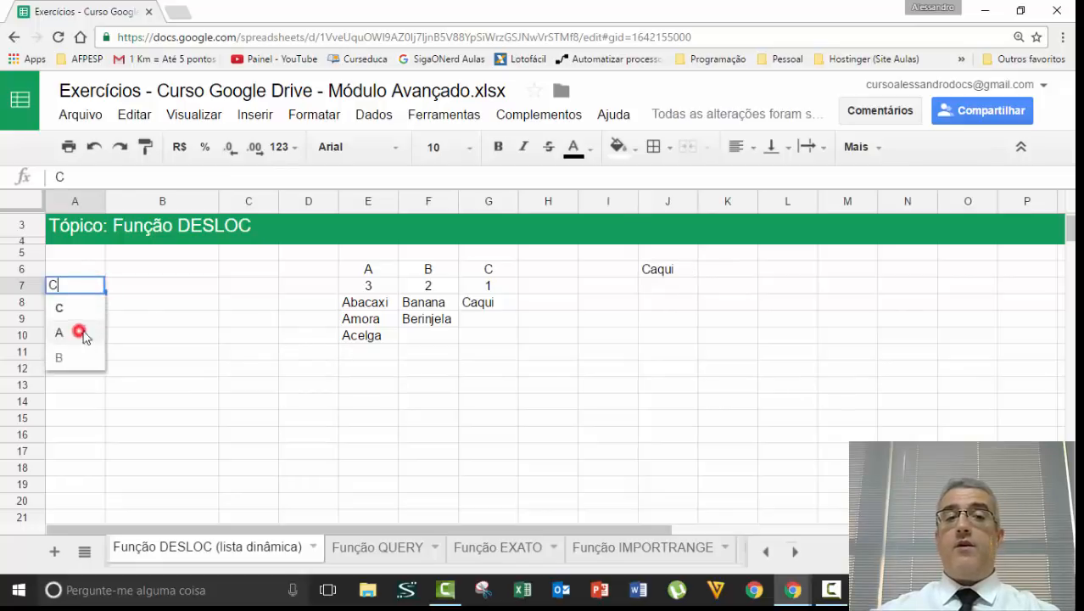
pyautogui.click(80, 332)
# - Create a named range called DeslocFrutas for cell J6
pyautogui.click(673, 269)
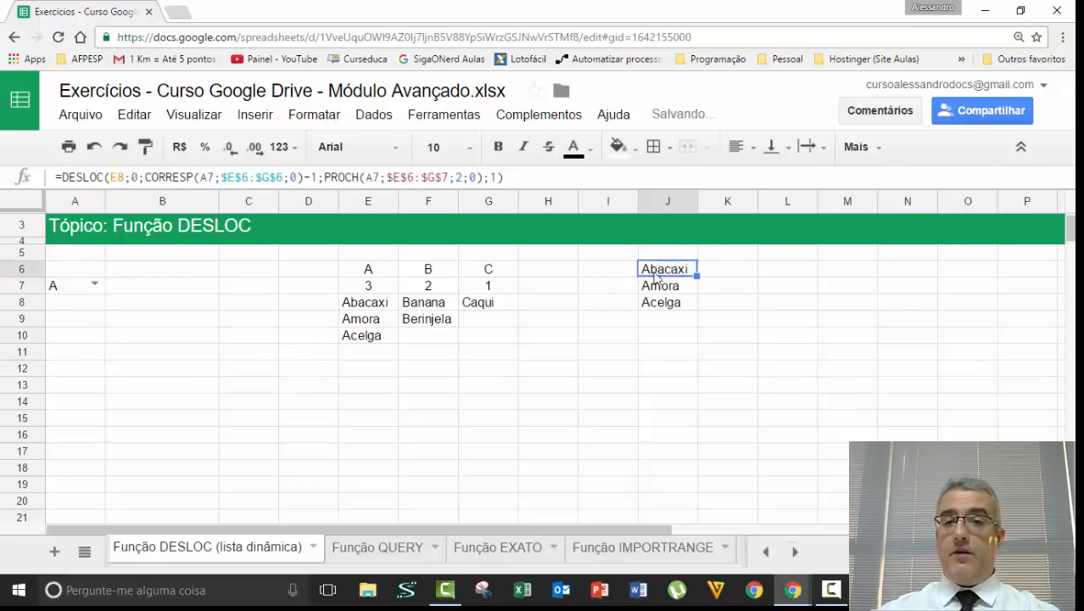
pyautogui.click(349, 126)
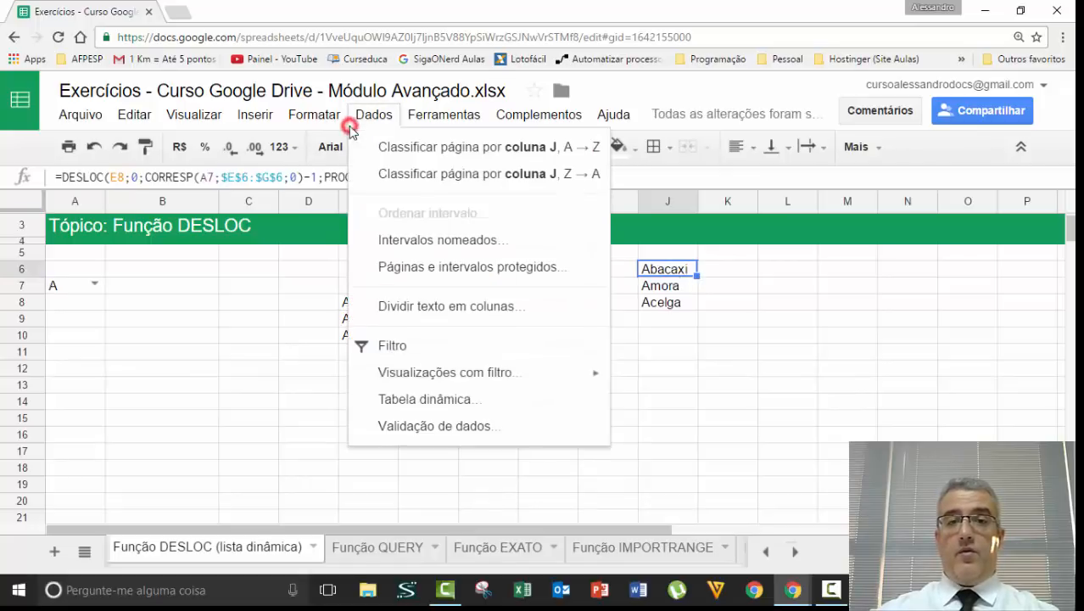
pyautogui.click(434, 246)
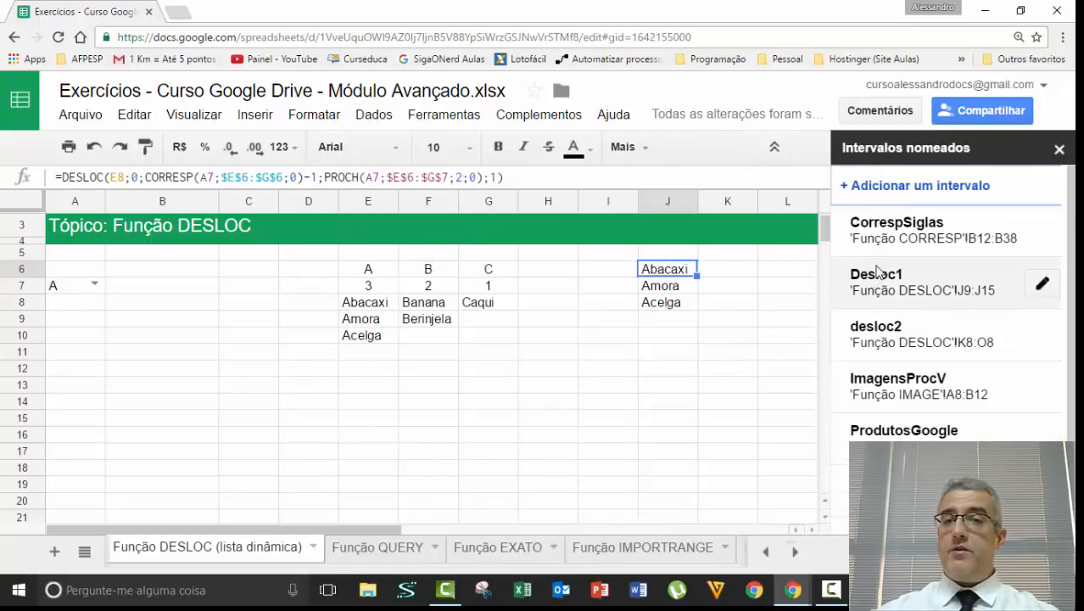
pyautogui.click(917, 187)
pyautogui.write('De')
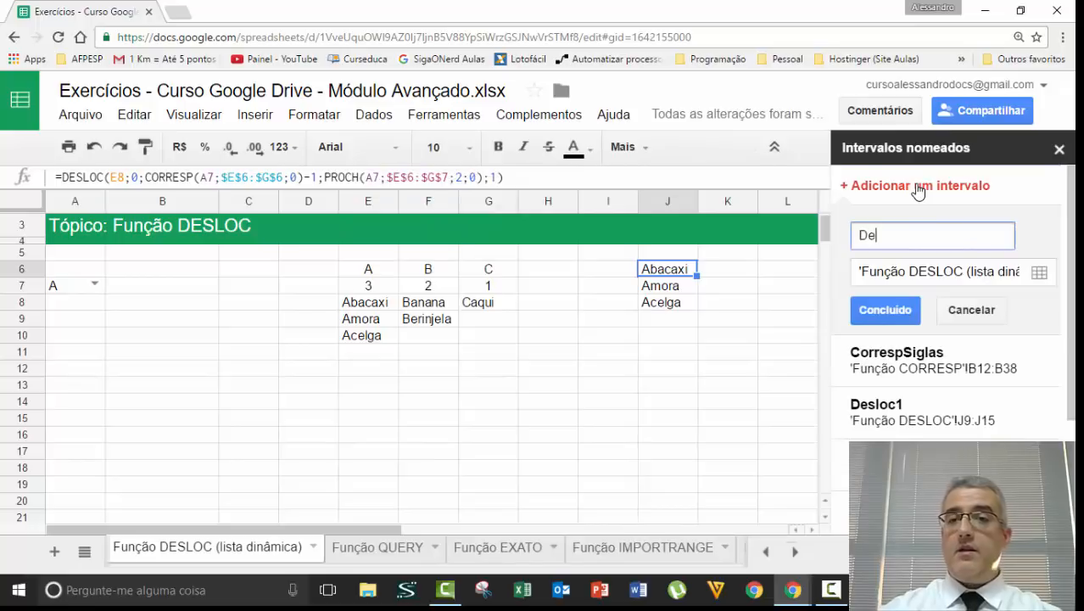
pyautogui.write('slocFrutas')
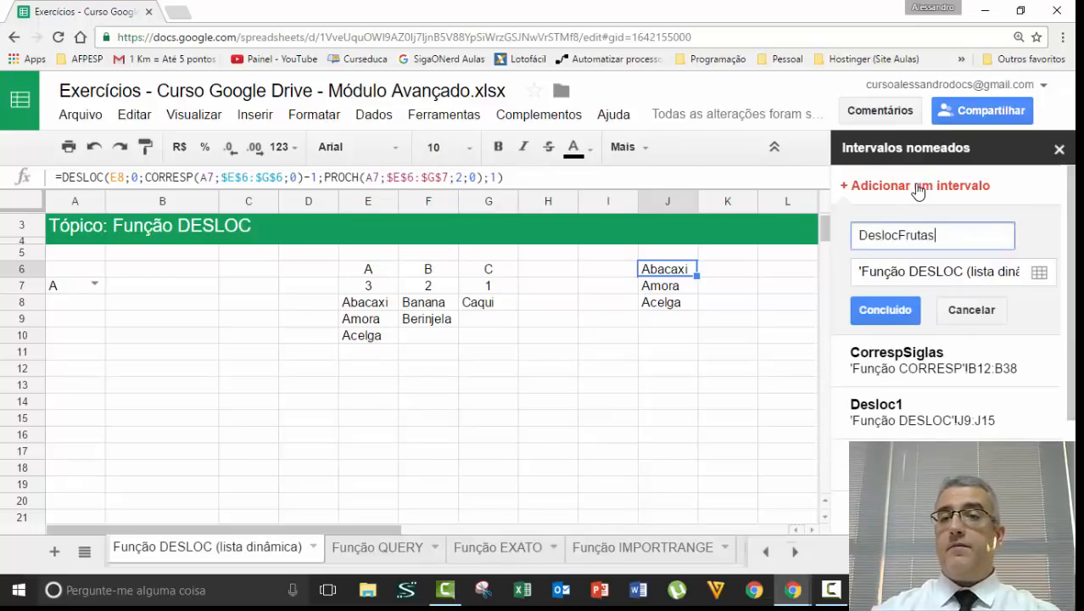
pyautogui.press('Return')
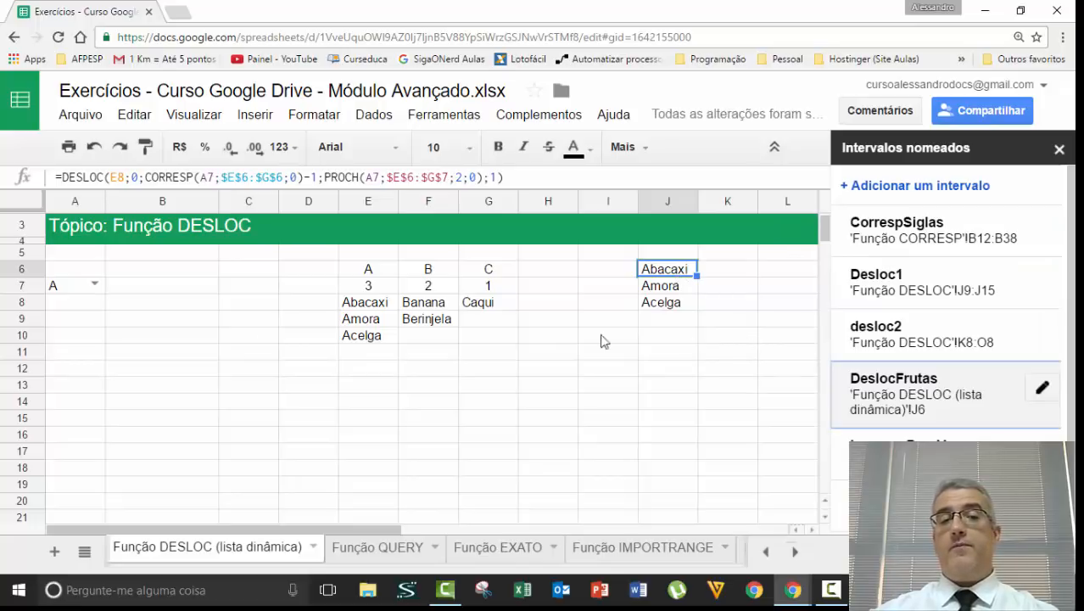
# - Add data validation to B7 with a list from the range DeslocFrutas, rejecting invalid entries
pyautogui.click(186, 289)
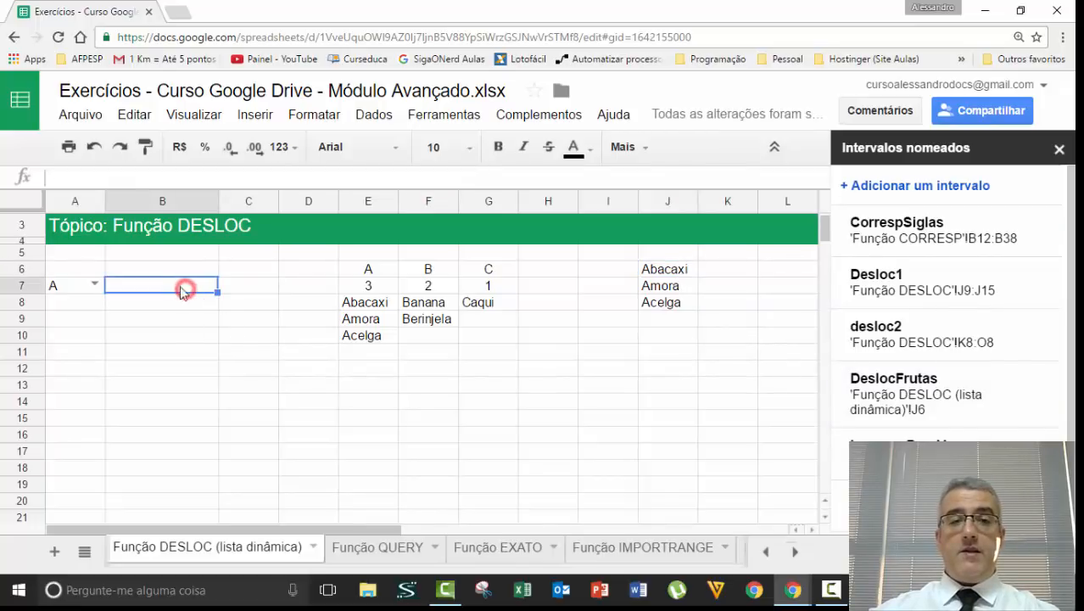
pyautogui.click(366, 124)
pyautogui.click(436, 424)
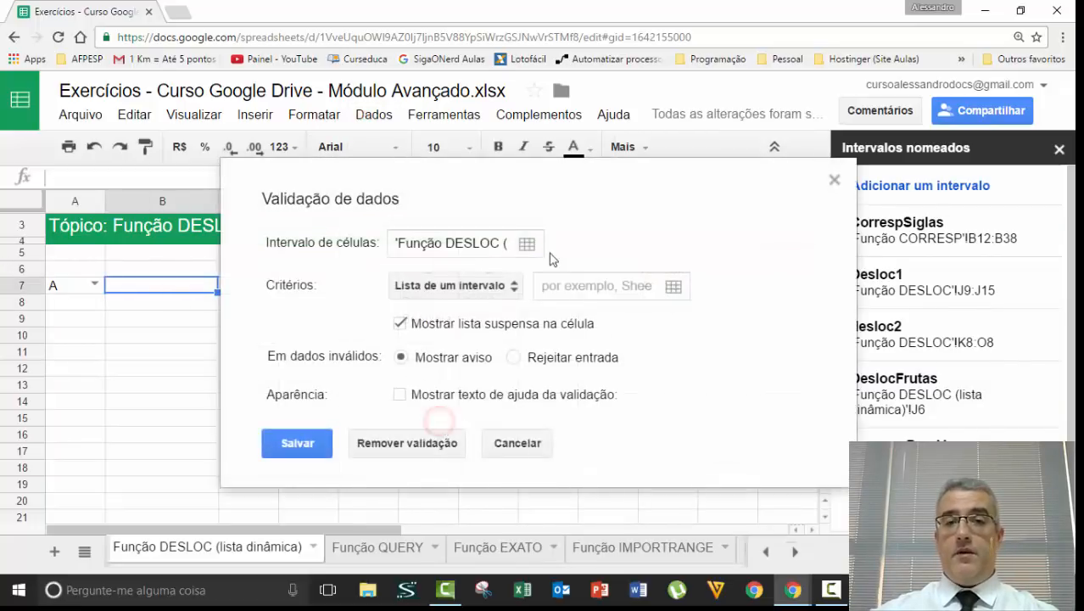
pyautogui.click(514, 287)
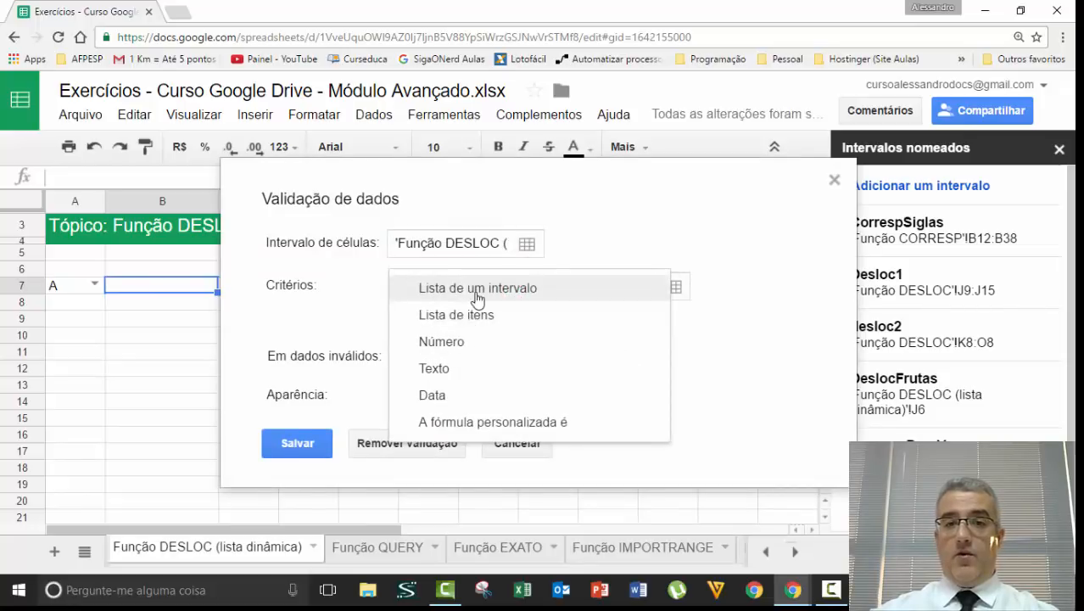
pyautogui.click(476, 292)
pyautogui.click(477, 299)
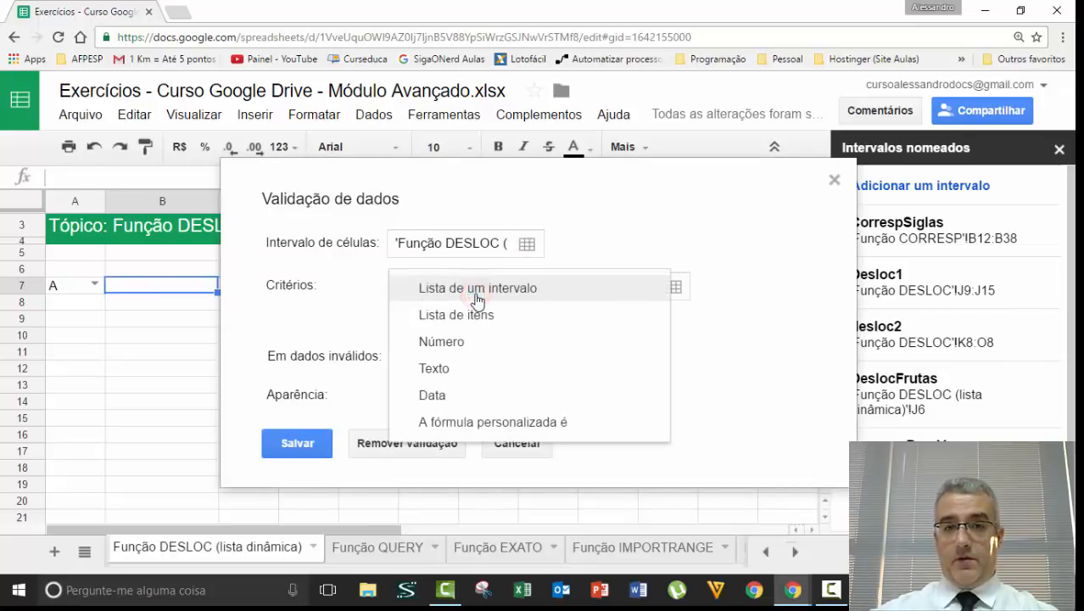
pyautogui.click(477, 293)
pyautogui.click(582, 288)
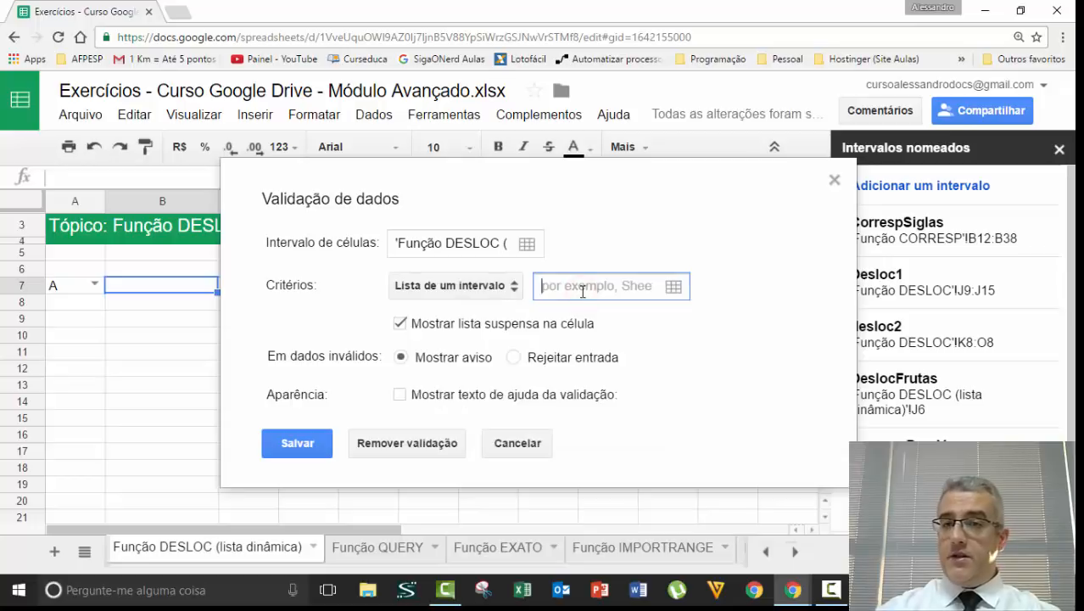
pyautogui.write('Desloc')
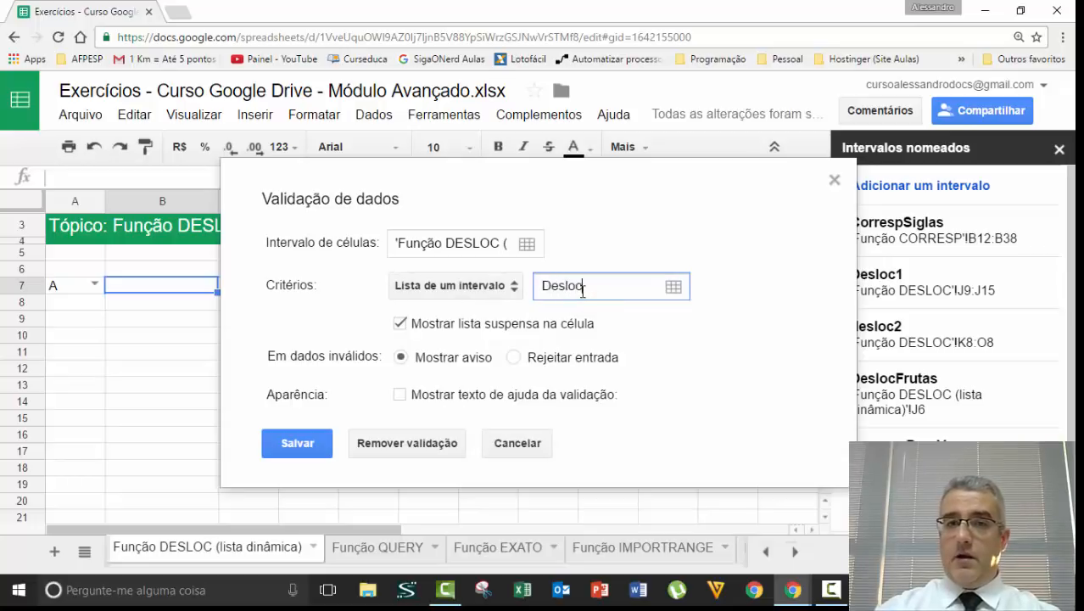
pyautogui.write('Frutas')
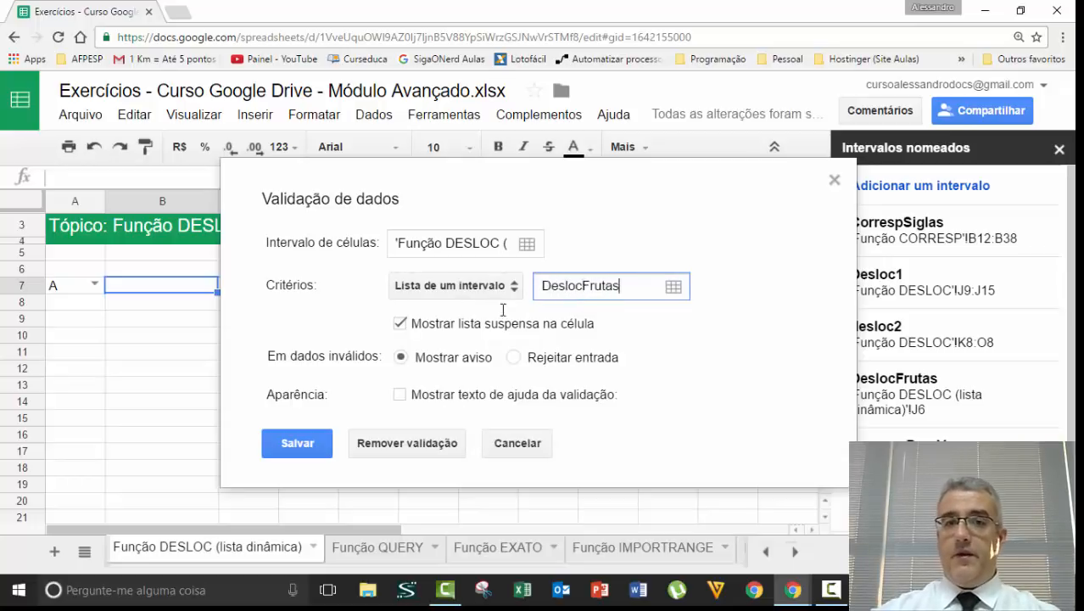
pyautogui.click(555, 363)
pyautogui.click(309, 442)
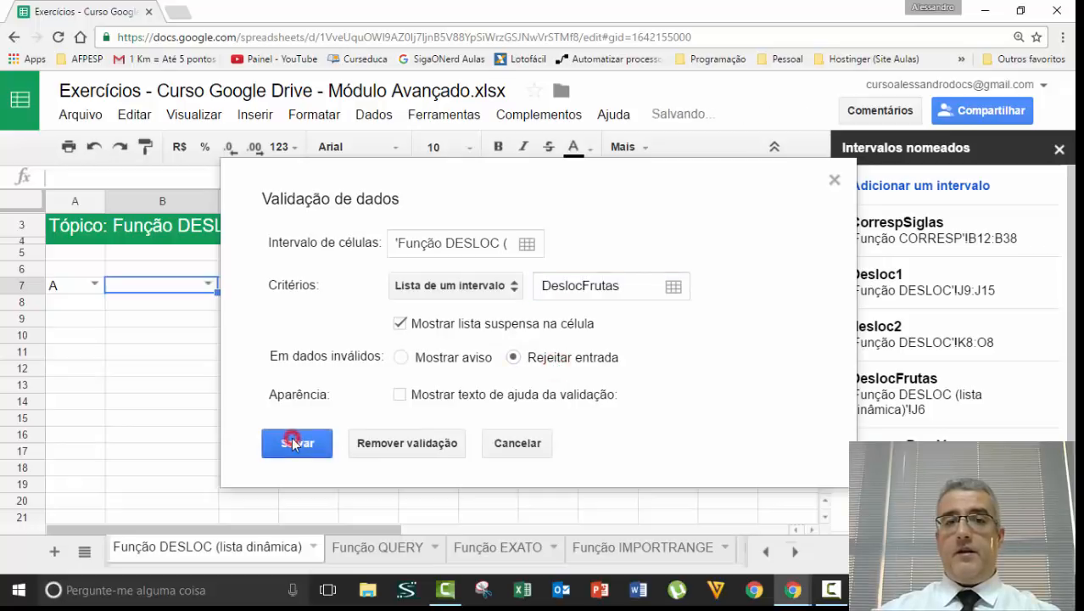
# - Check the options of the new B7 dropdown and choose Abacaxi
pyautogui.click(208, 284)
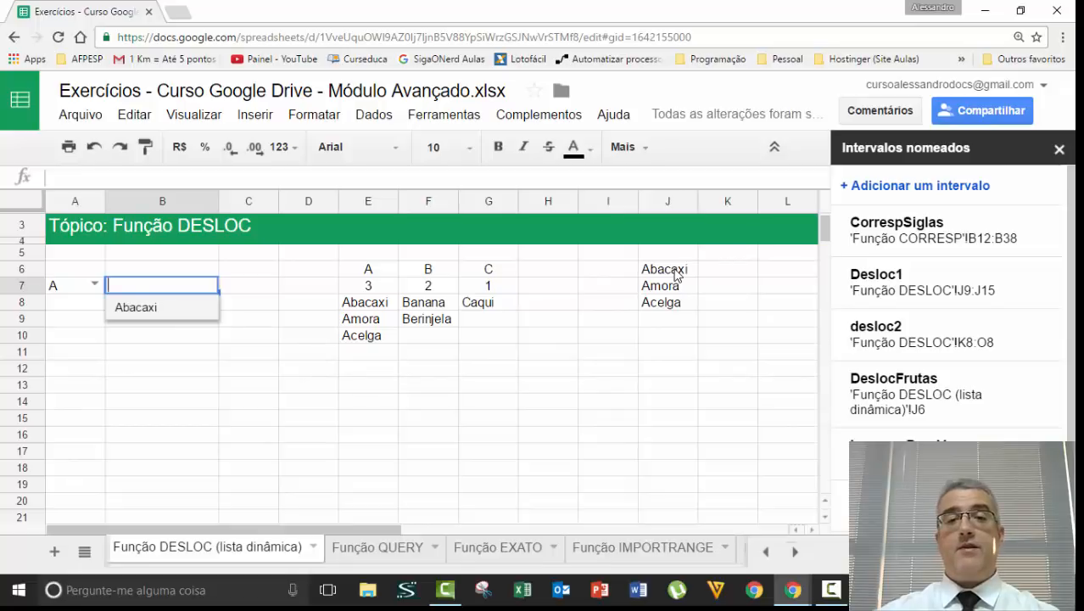
pyautogui.click(209, 285)
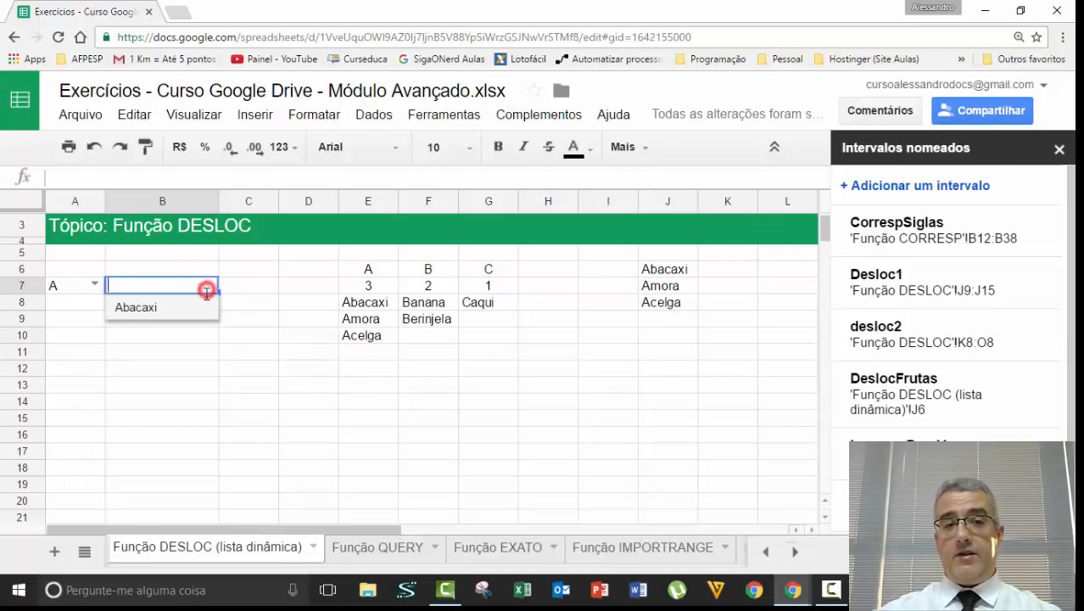
pyautogui.click(162, 313)
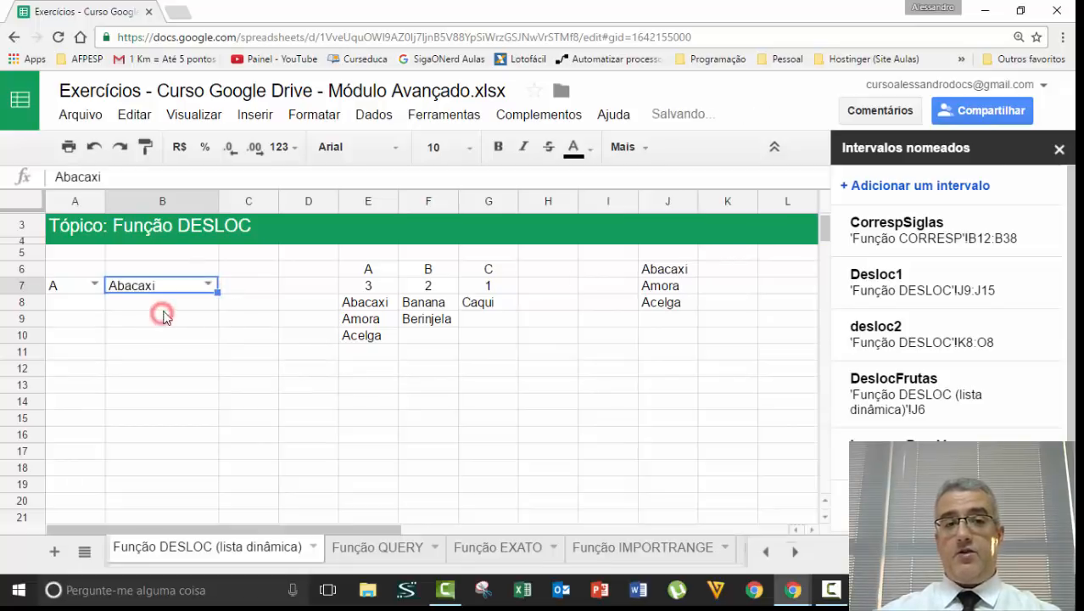
# - Set the A7 dropdown to B and choose Banana in the dependent B7 dropdown
pyautogui.click(95, 287)
pyautogui.click(79, 331)
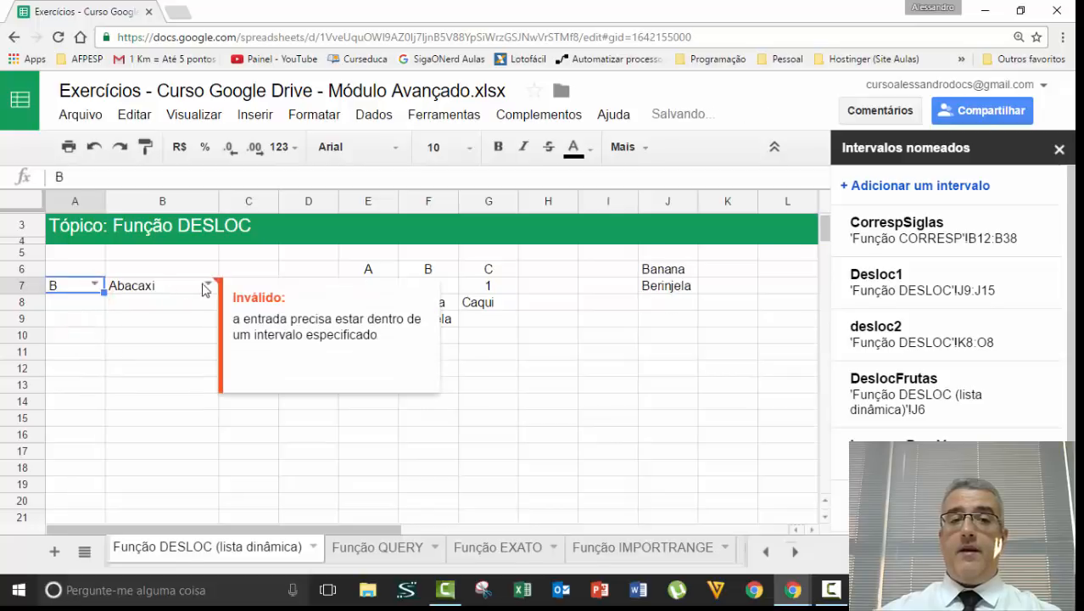
pyautogui.click(204, 286)
pyautogui.click(173, 309)
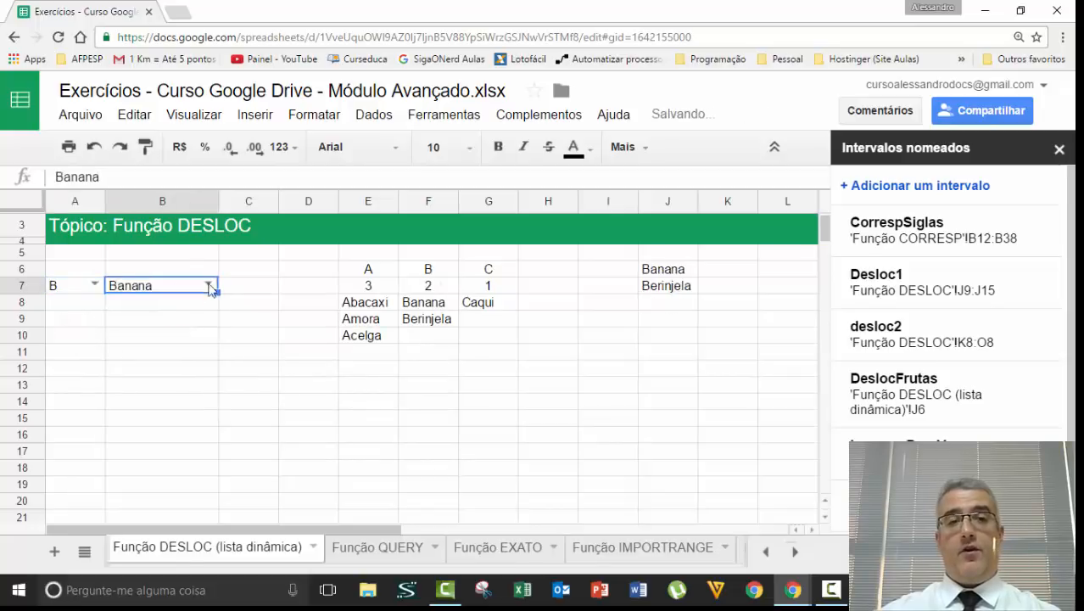
# - Check the options of the B7 dropdown for list B and choose Banana
pyautogui.click(173, 310)
pyautogui.click(207, 286)
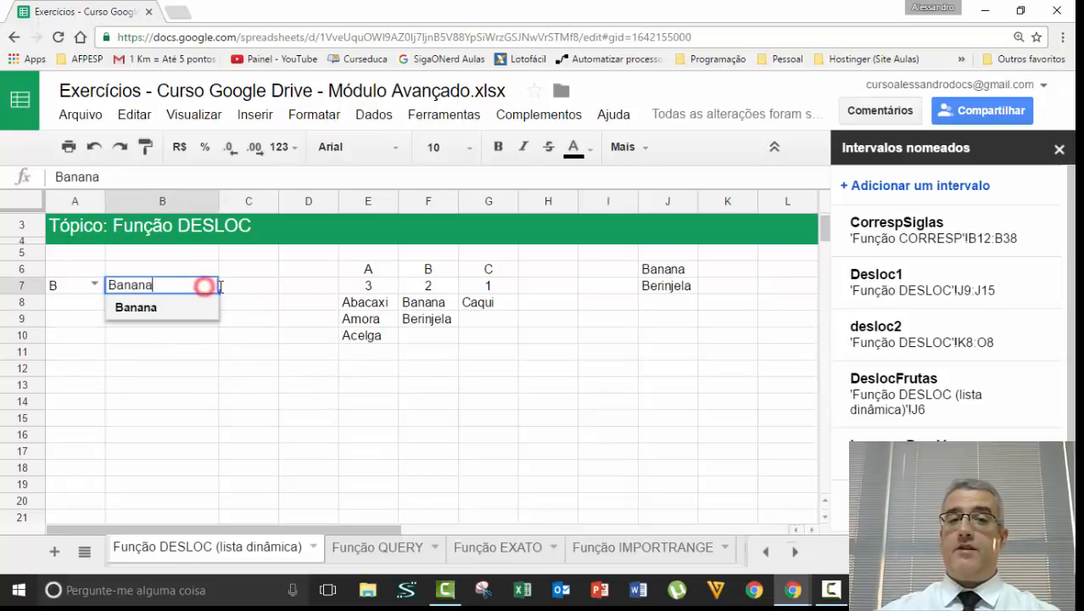
pyautogui.click(137, 307)
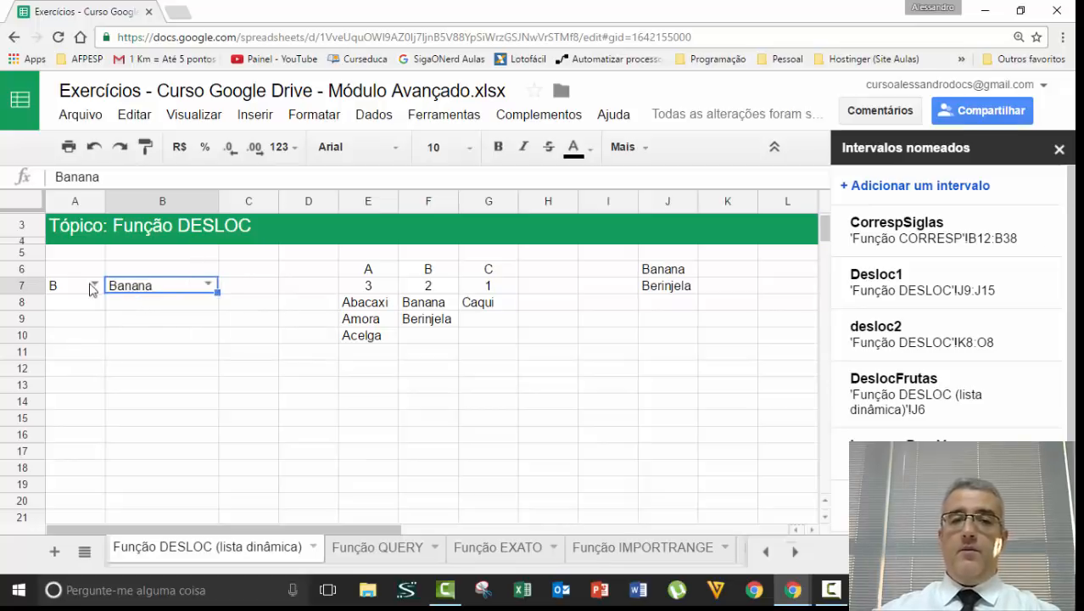
# - Set the A7 dropdown to C and choose Caqui in the dependent B7 dropdown
pyautogui.click(95, 286)
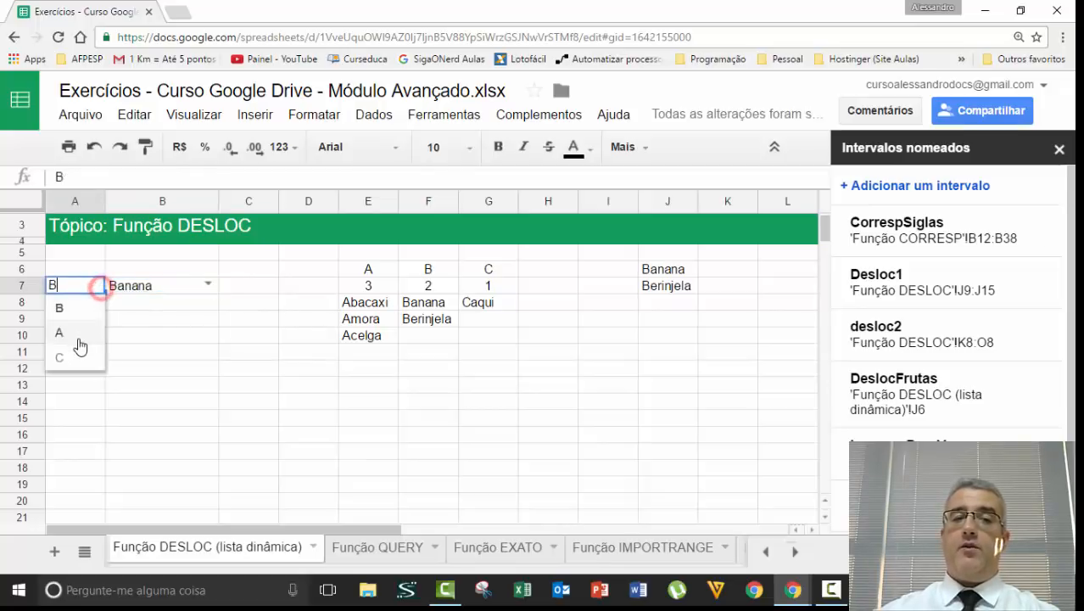
pyautogui.click(78, 355)
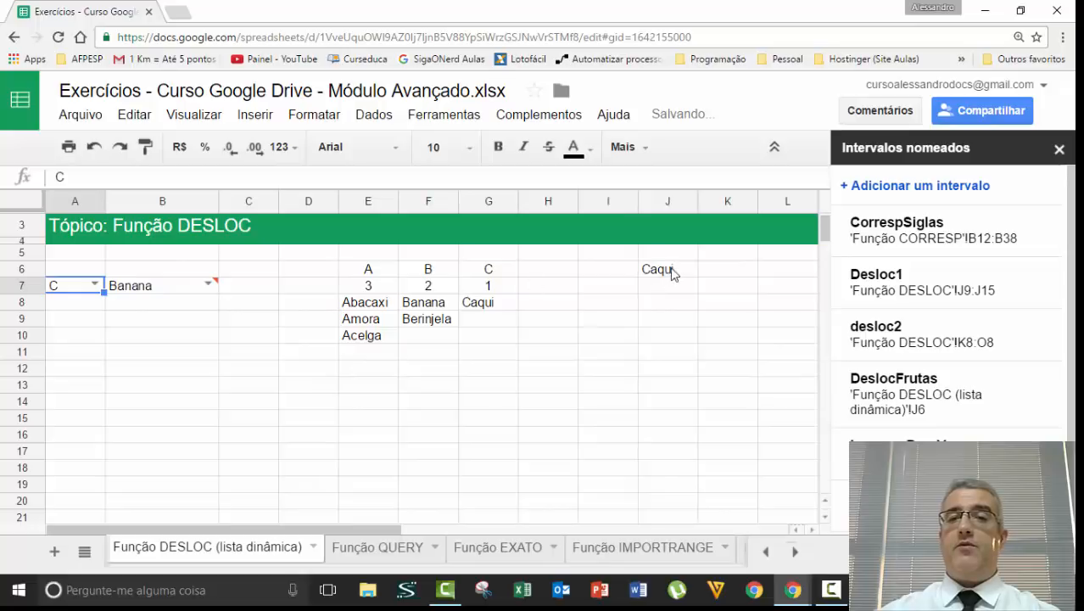
pyautogui.click(208, 284)
pyautogui.click(173, 308)
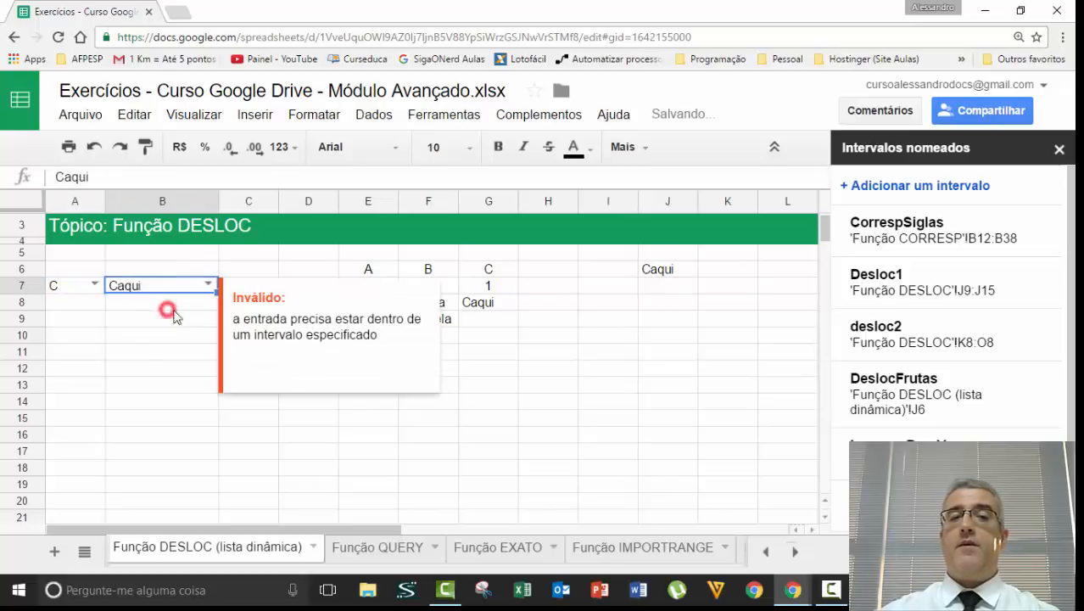
# - Change the named range DeslocFrutas to cover the whole column J (J:J) of the Função DESLOC (lista dinâmica) sheet
pyautogui.click(592, 342)
pyautogui.click(679, 271)
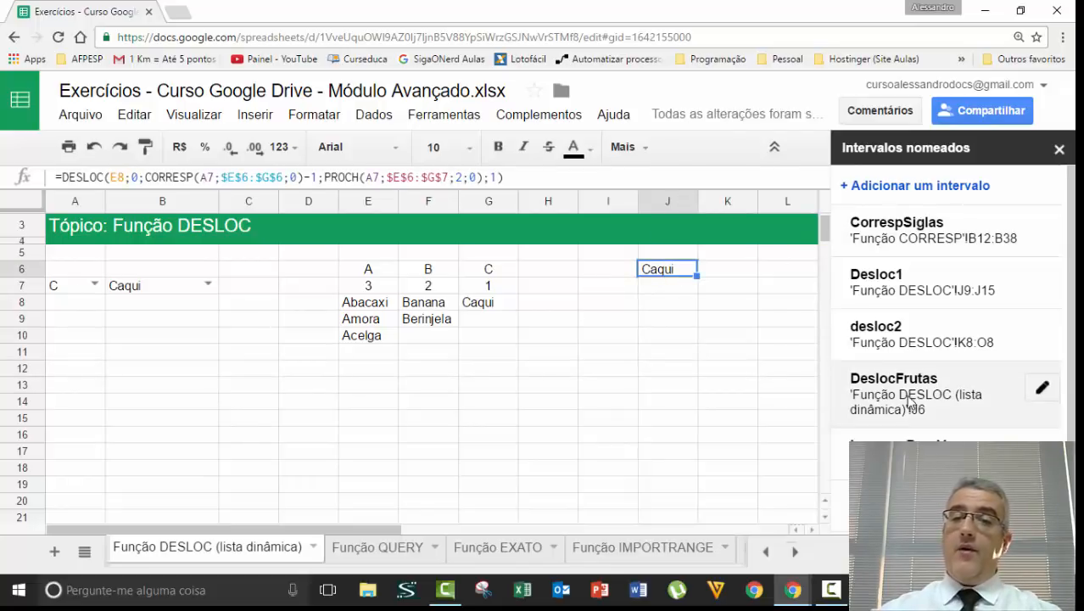
pyautogui.click(1042, 387)
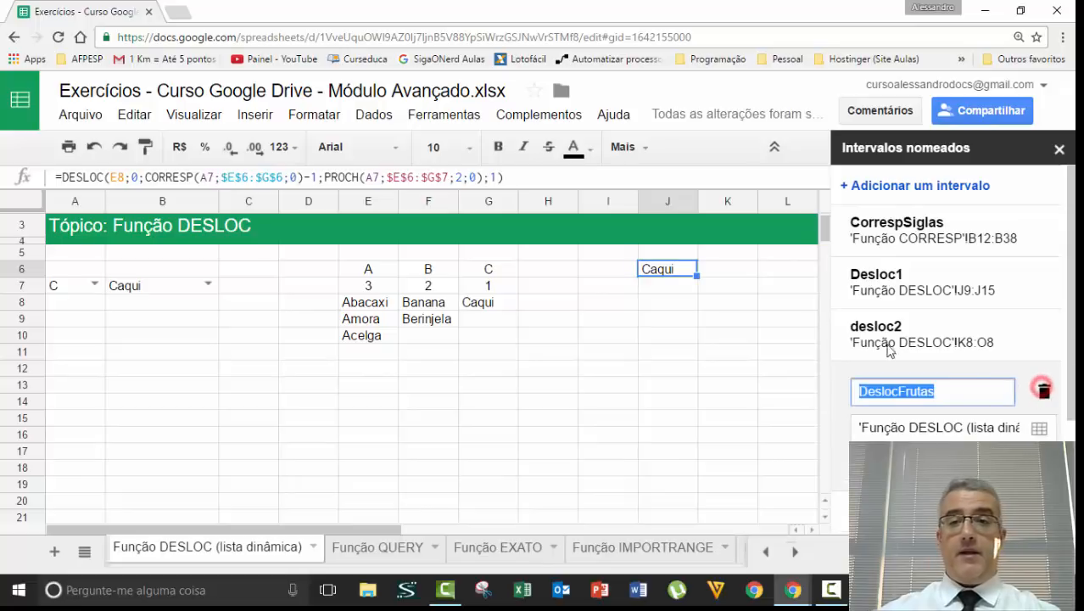
pyautogui.click(968, 426)
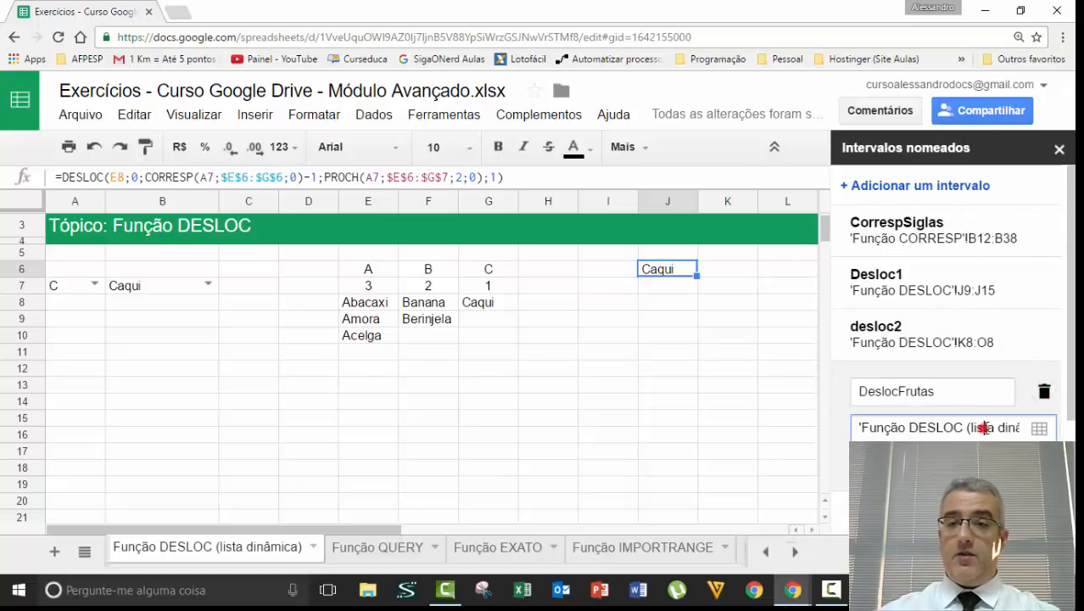
pyautogui.moveTo(991, 427); pyautogui.dragTo(879, 426)
pyautogui.click(1047, 427)
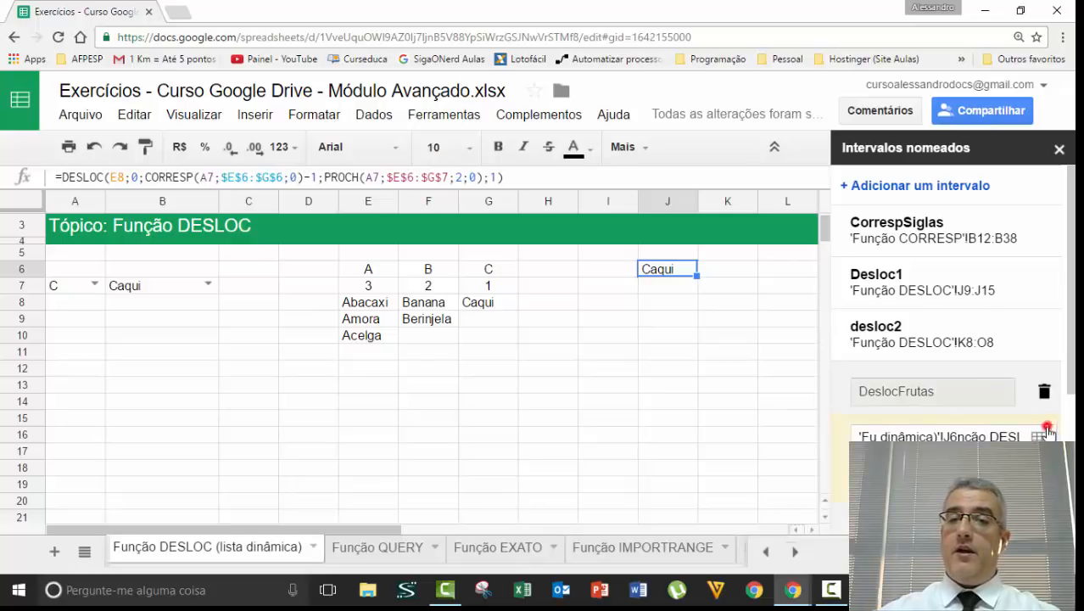
pyautogui.click(667, 201)
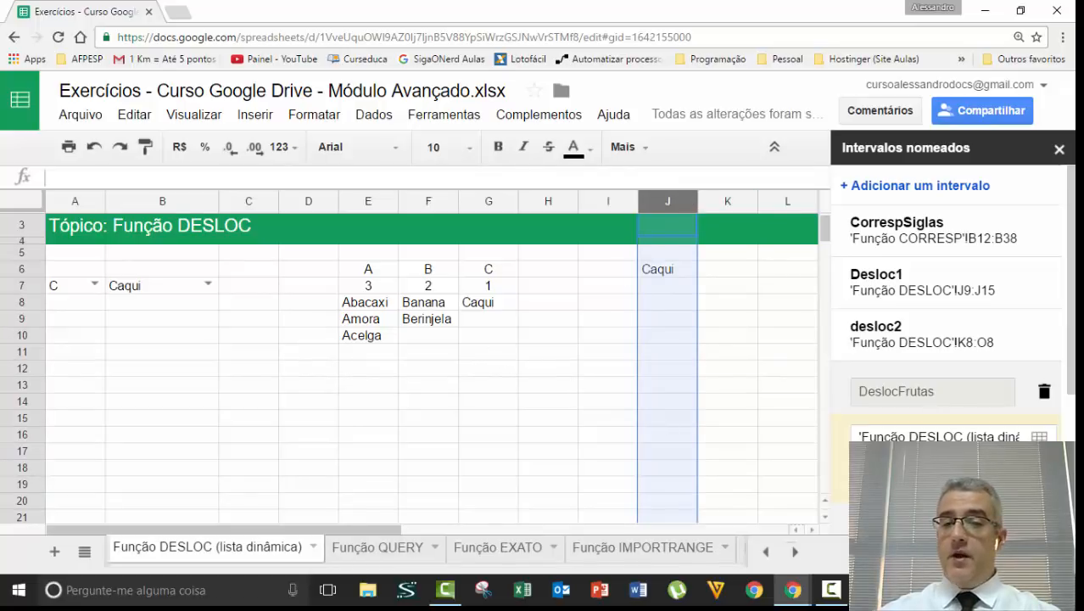
pyautogui.click(876, 475)
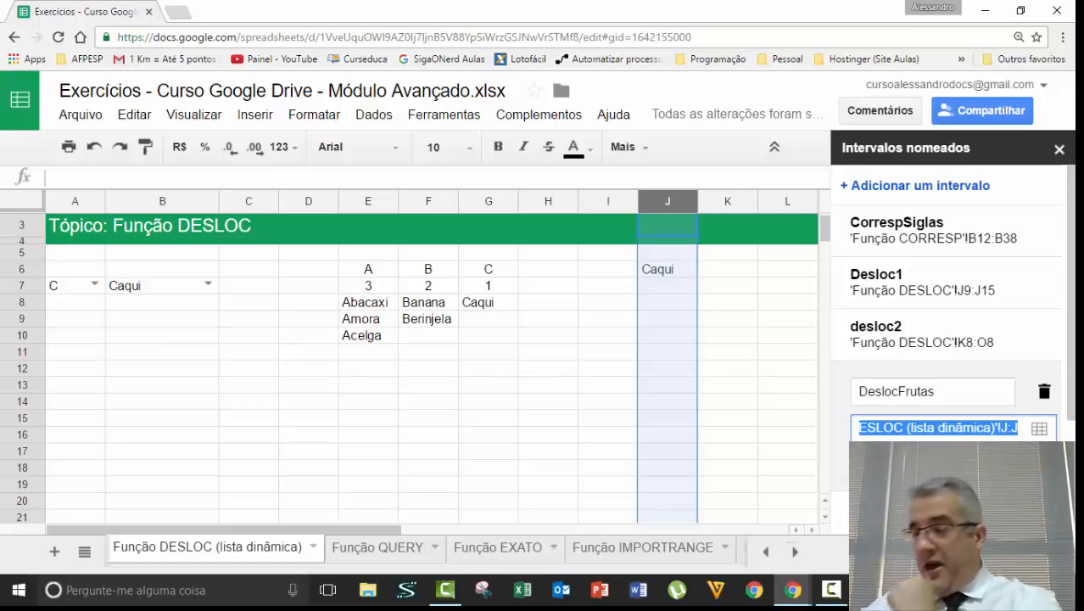
pyautogui.click(881, 466)
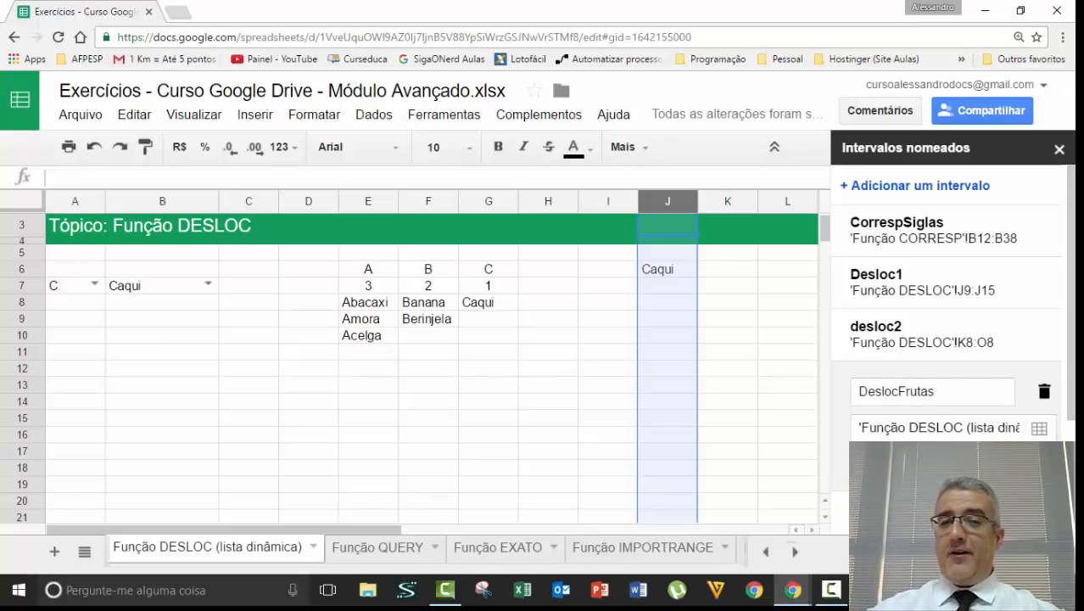
pyautogui.click(675, 293)
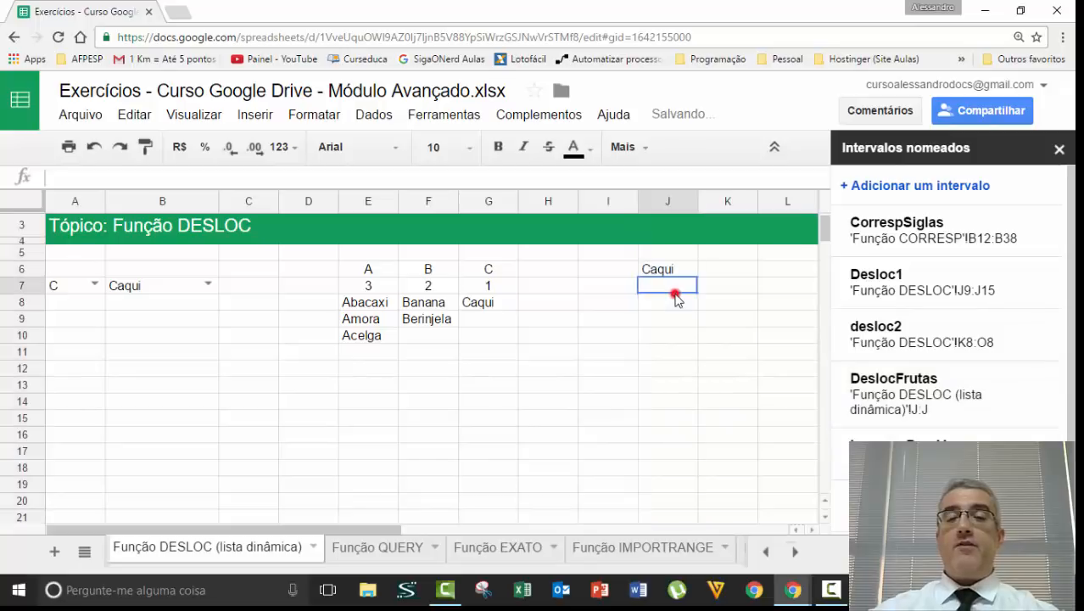
# - Set the A7 dropdown to A and try Amora and Acelga in the dependent B7 dropdown
pyautogui.click(209, 286)
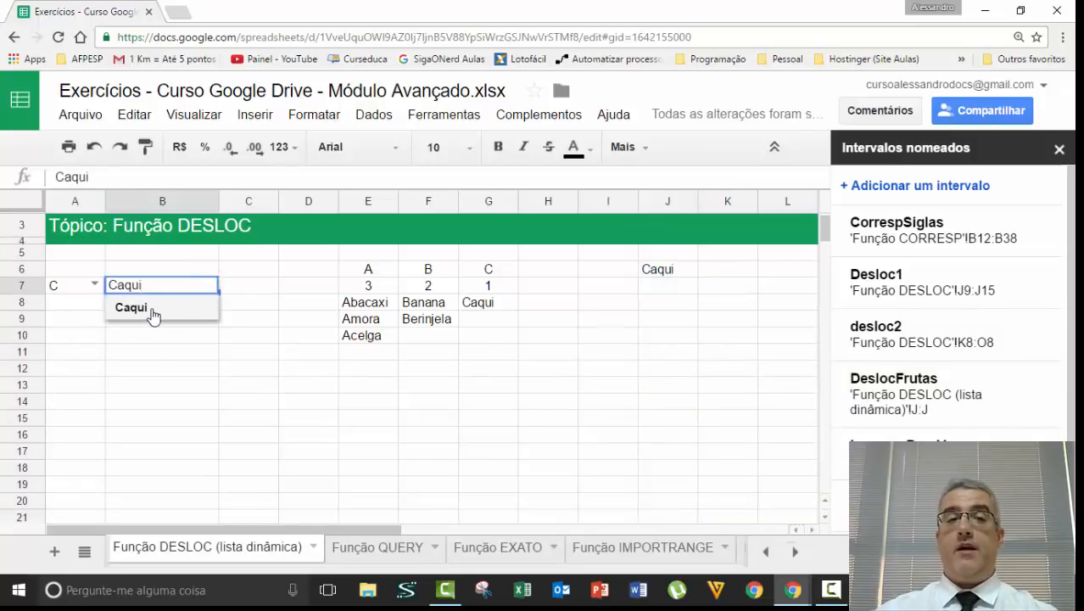
pyautogui.click(85, 285)
pyautogui.click(93, 285)
pyautogui.click(82, 335)
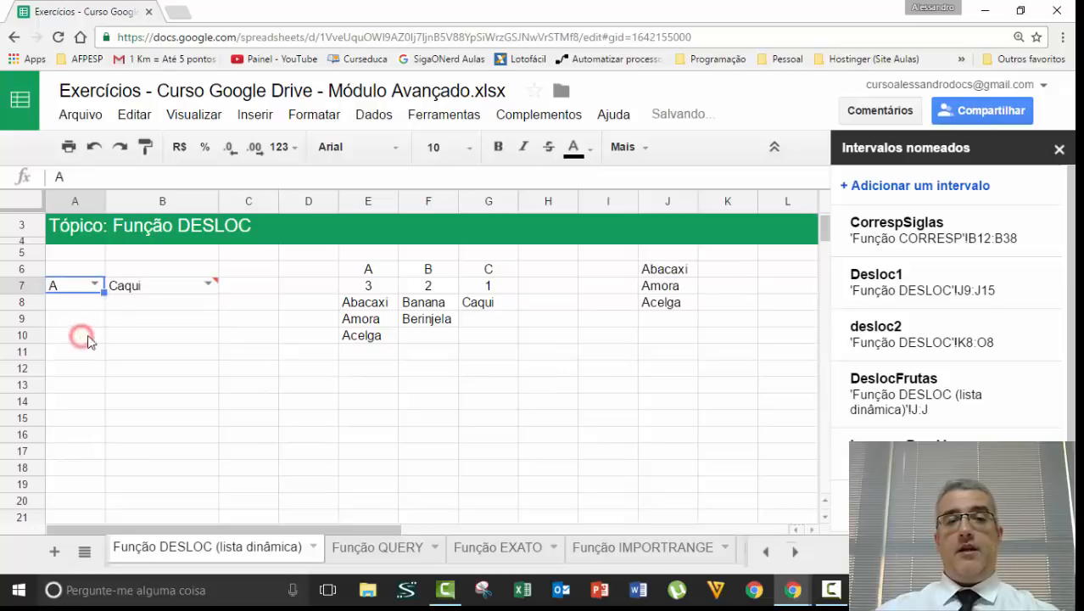
pyautogui.click(209, 284)
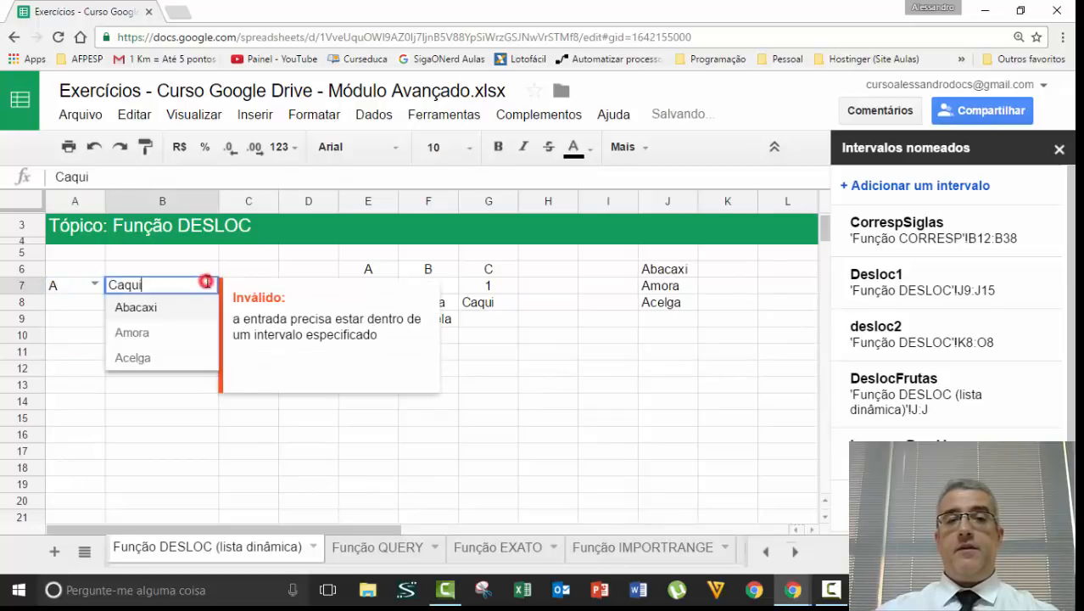
pyautogui.click(153, 333)
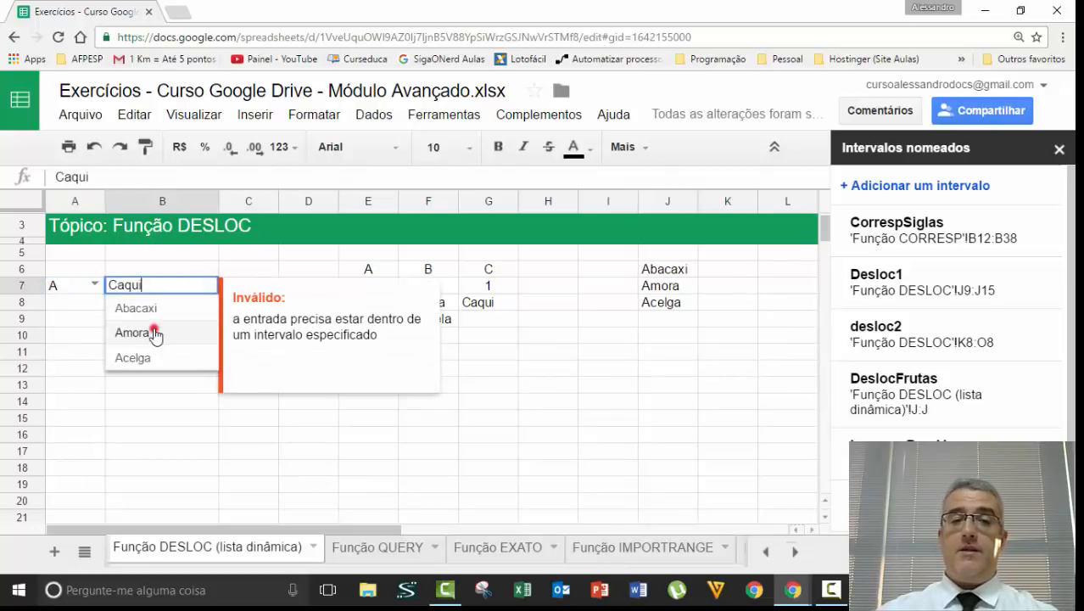
pyautogui.click(201, 285)
pyautogui.click(162, 360)
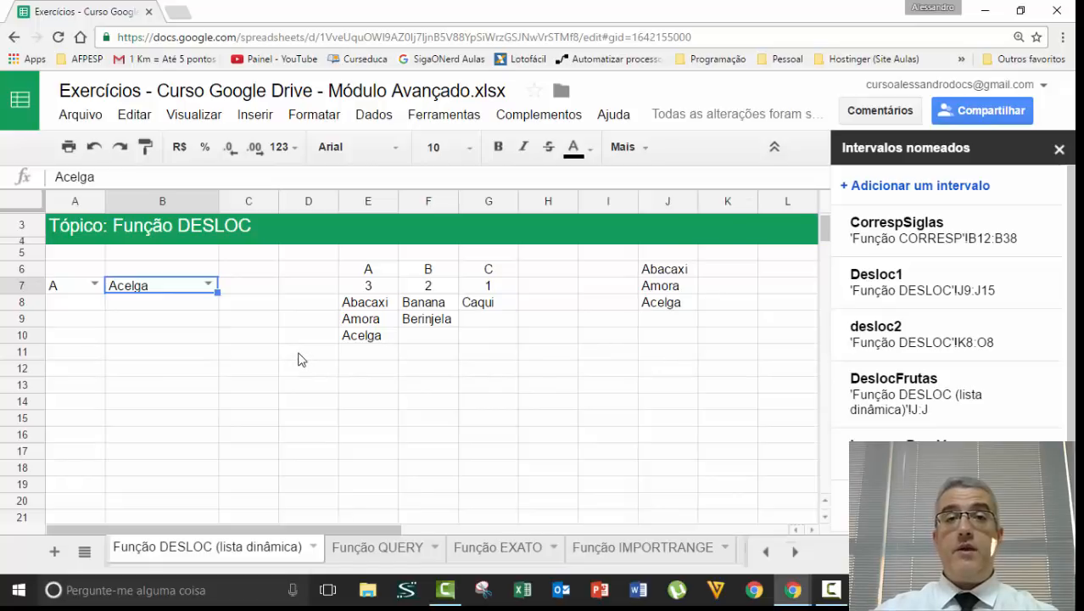
# - Add Amendoim to the end of list A in cell E11 and choose it in the B7 dropdown
pyautogui.click(663, 321)
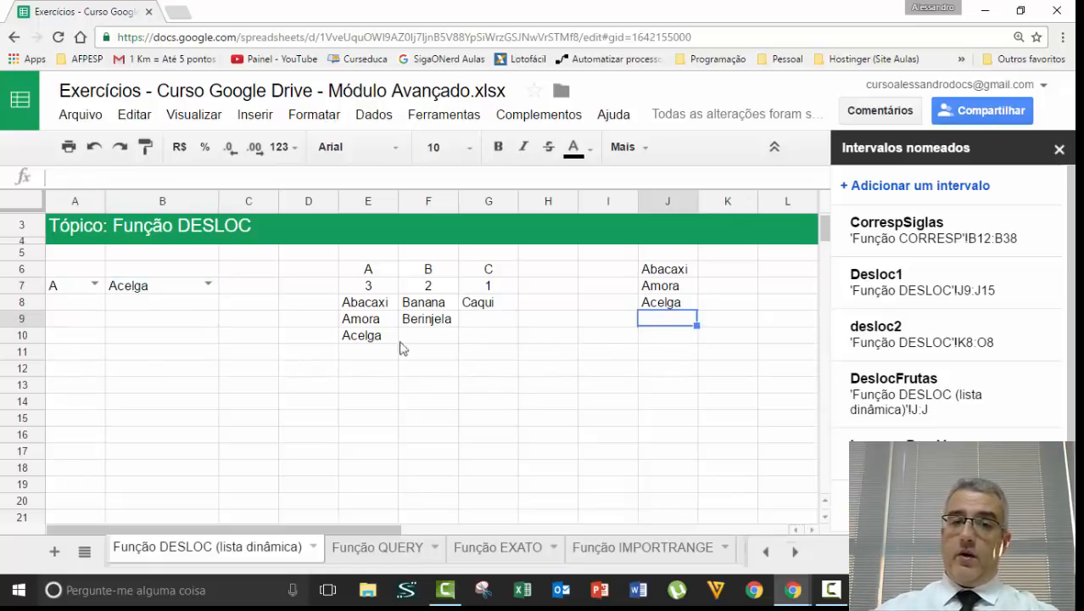
pyautogui.click(348, 351)
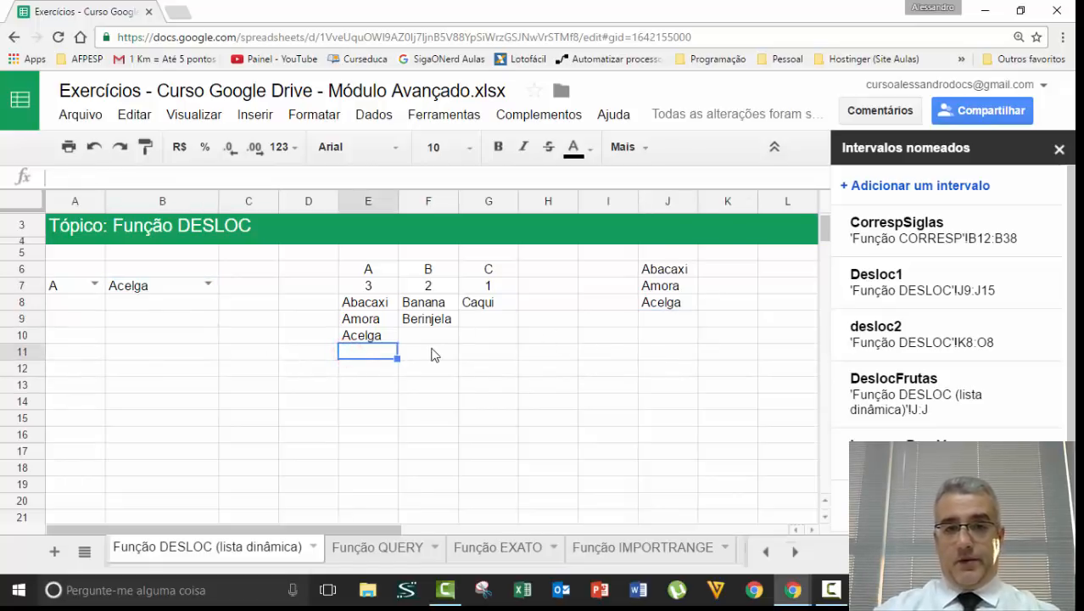
pyautogui.write('Ab')
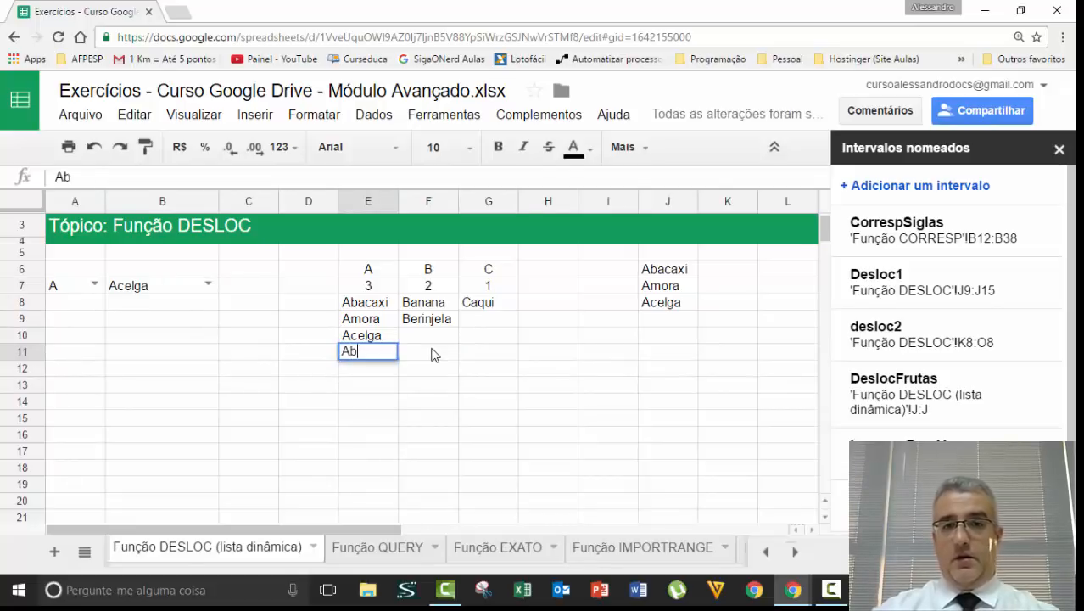
pyautogui.press('BackSpace')
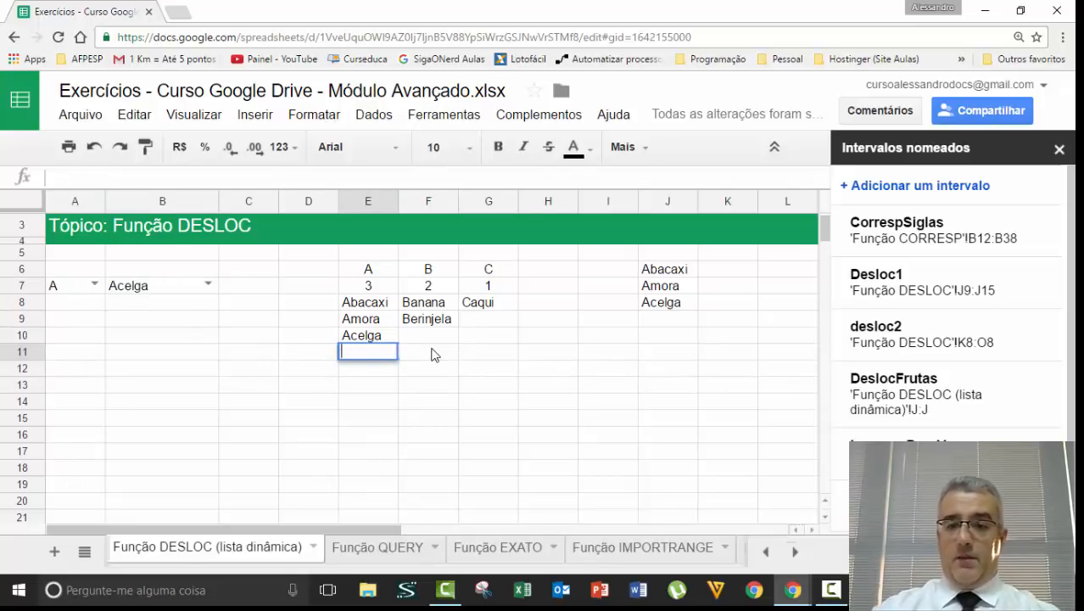
pyautogui.write('Amendoi')
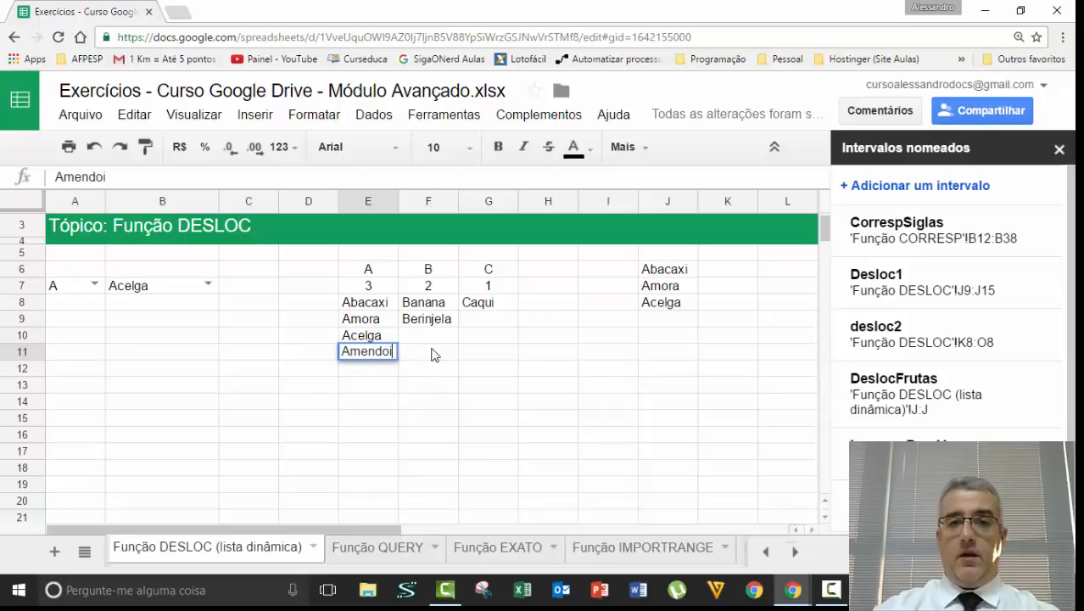
pyautogui.write('m')
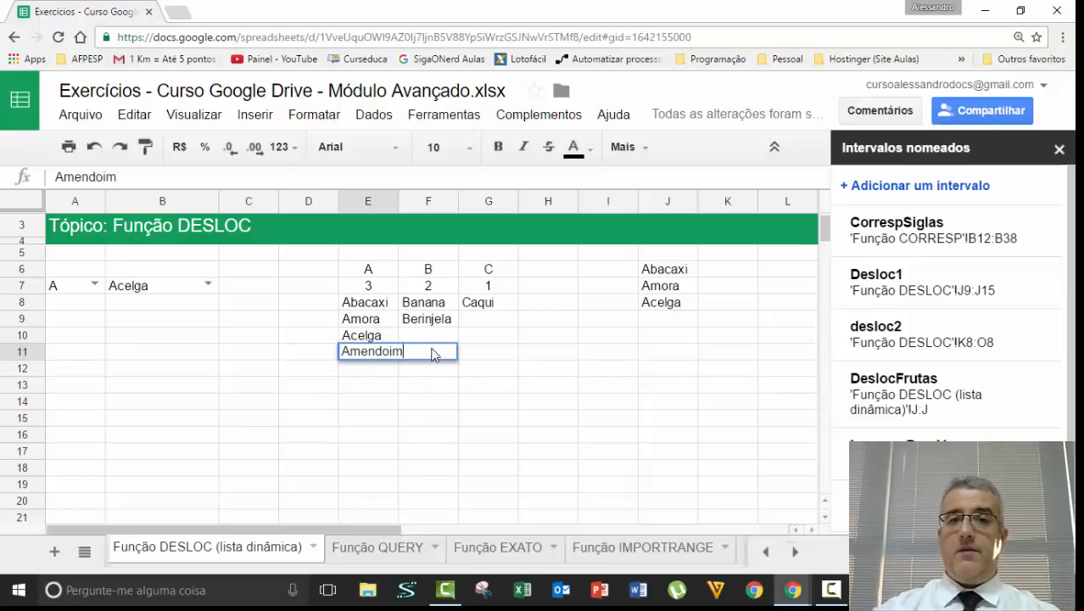
pyautogui.press('Return')
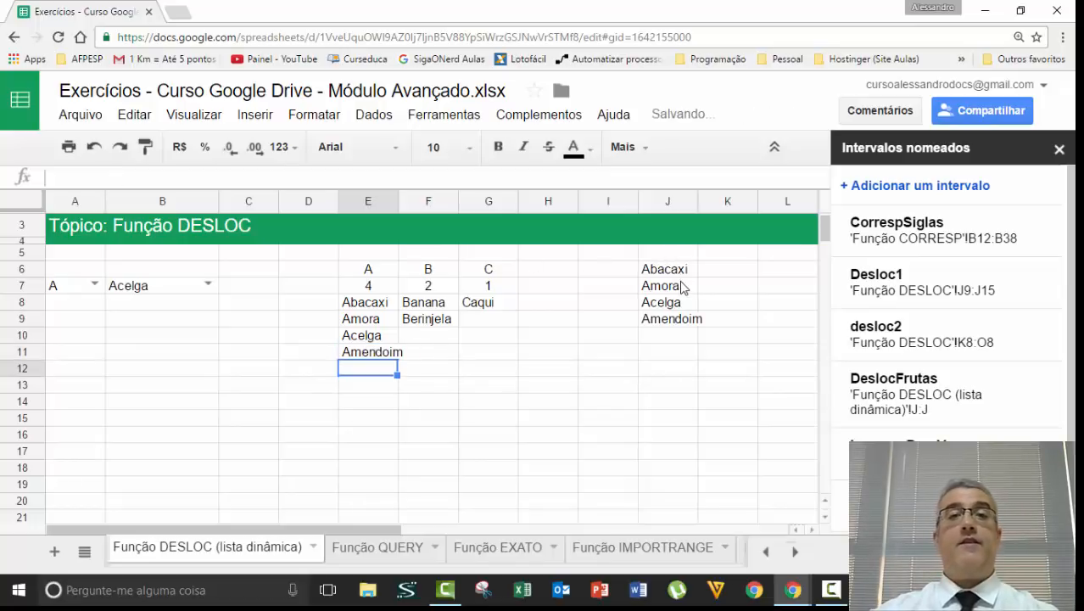
pyautogui.click(208, 283)
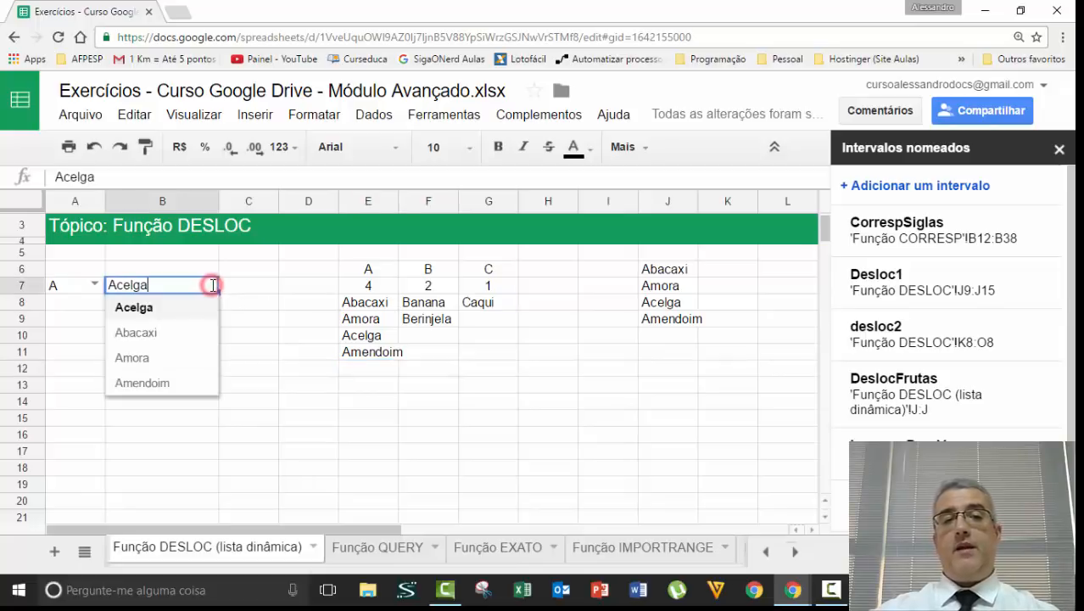
pyautogui.click(144, 383)
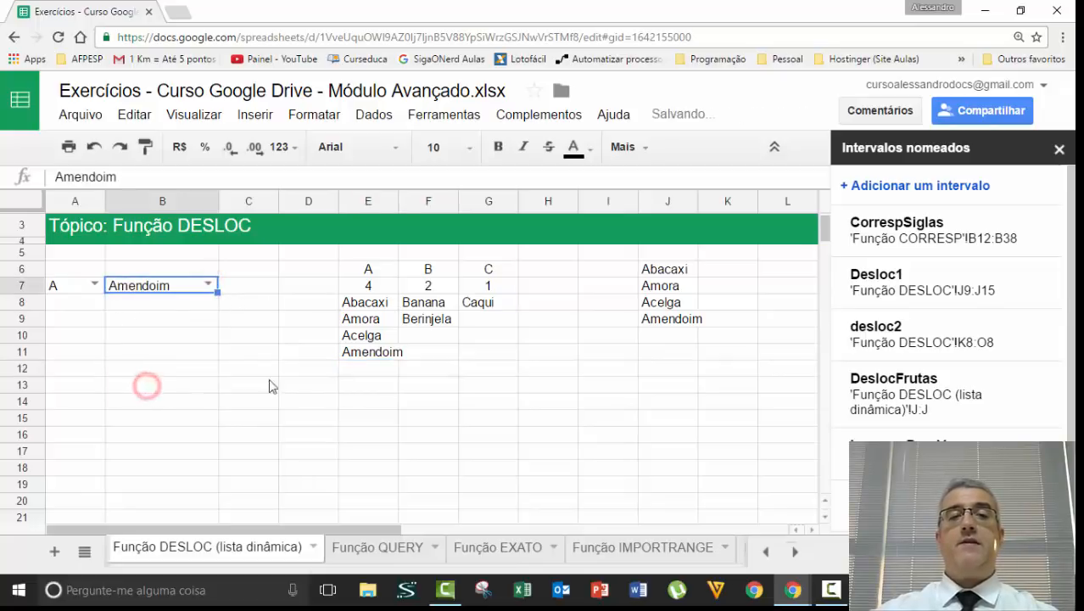
# - Set A7 back to B and choose Banana in the dependent B7 dropdown
pyautogui.click(93, 284)
pyautogui.click(80, 339)
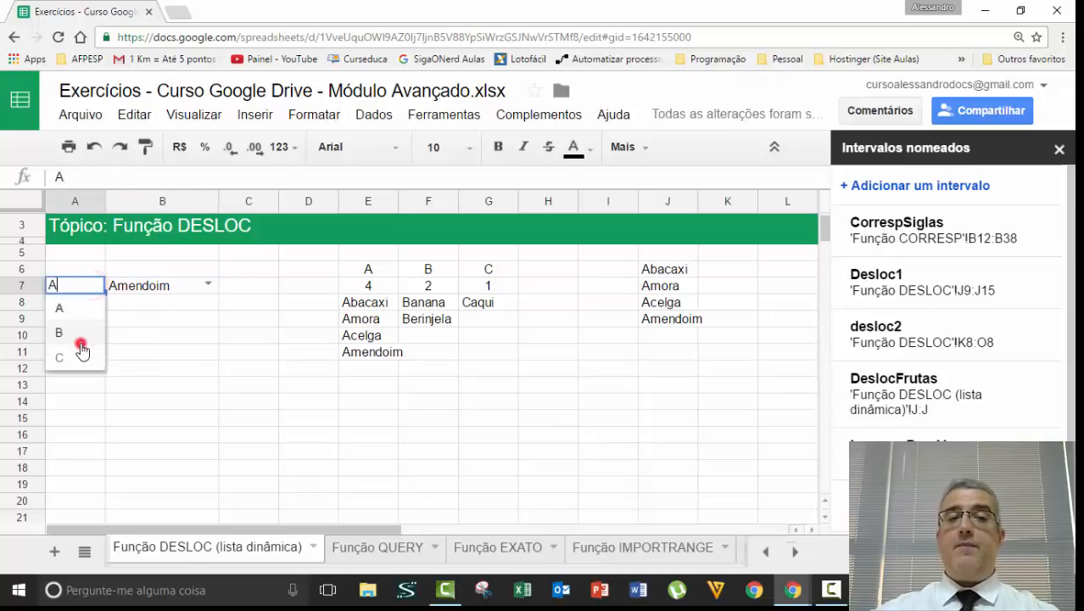
pyautogui.click(208, 283)
pyautogui.click(151, 308)
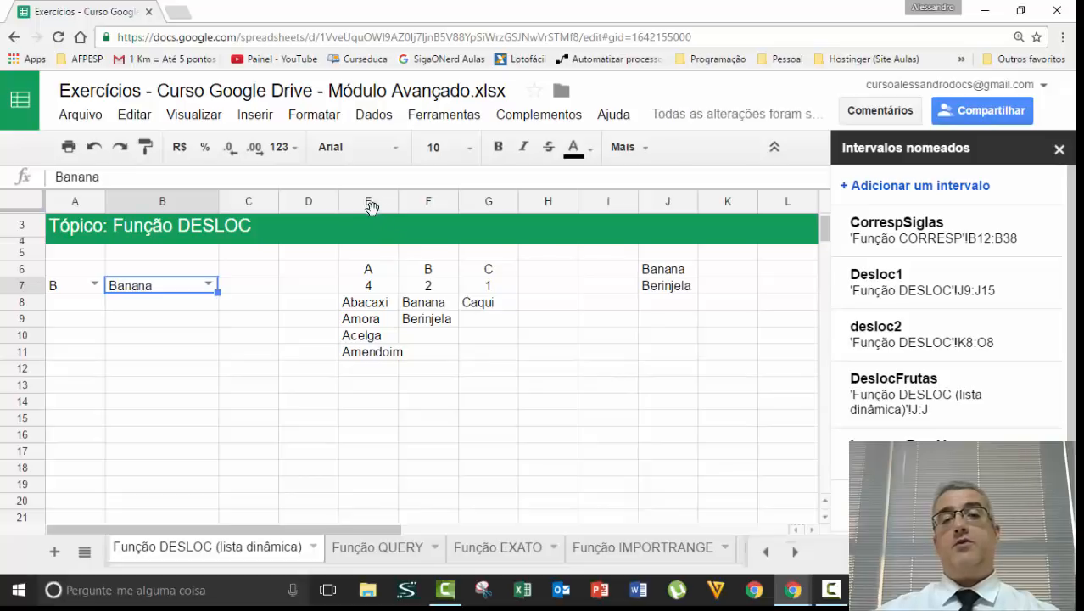
pyautogui.moveTo(370, 202); pyautogui.dragTo(460, 201)
pyautogui.click(460, 201)
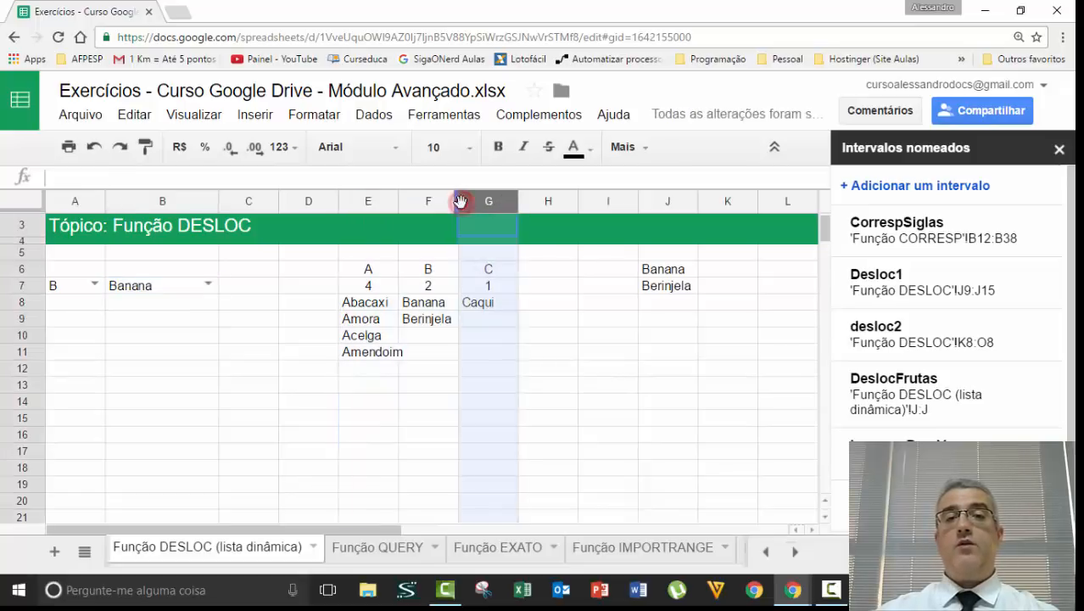
pyautogui.click(388, 286)
# - Copy the full text of the DESLOC formula from cell J6, leaving the cell unmodified
pyautogui.click(668, 269)
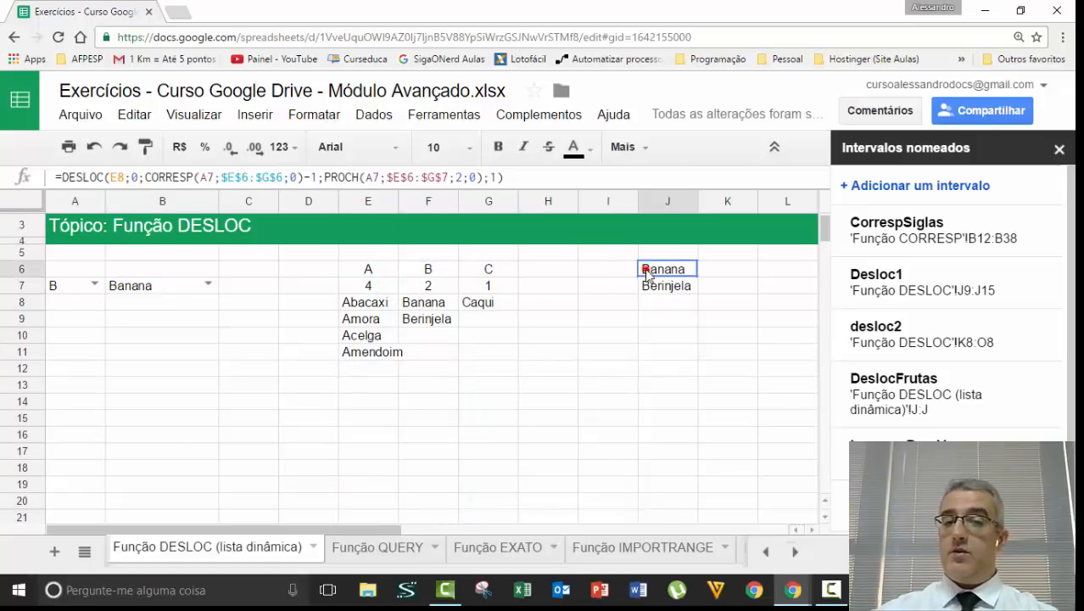
pyautogui.press('F2')
pyautogui.hotkey('shift', 'Up')
pyautogui.hotkey('shift', 'Up')
pyautogui.hotkey('shift', 'Up')
pyautogui.hotkey('ctrl', 'c')
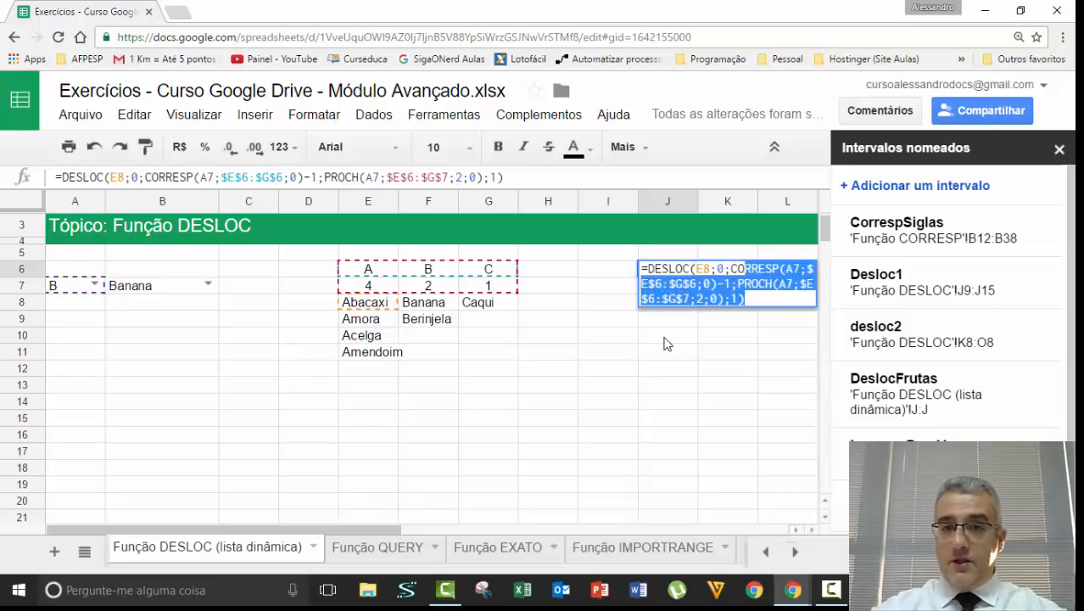
pyautogui.press('Return')
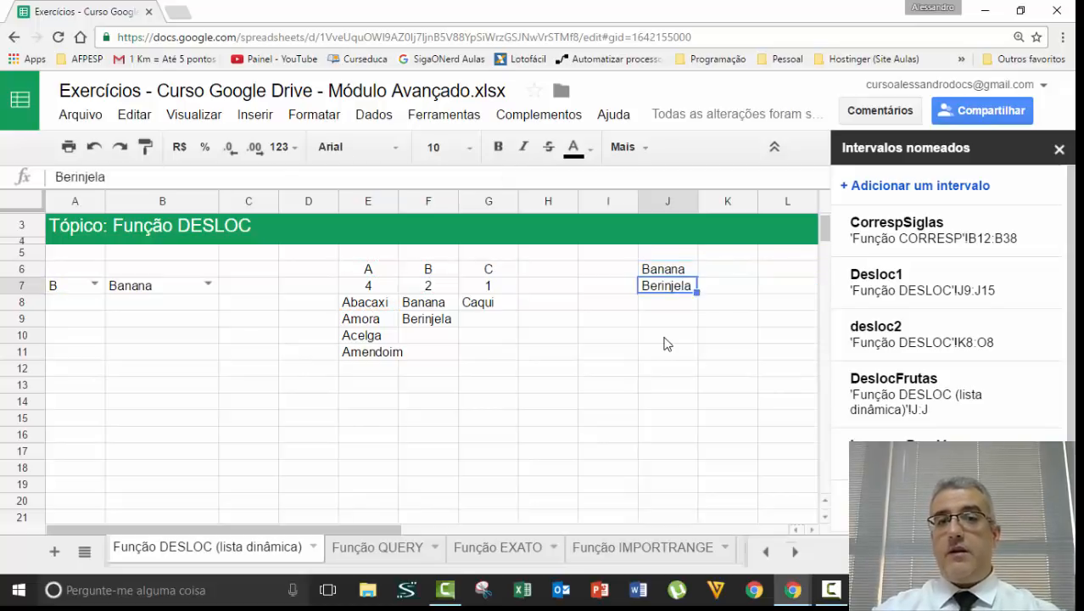
# - Paste the copied DESLOC formula into cell J9 as visible text, preceded by an apostrophe
pyautogui.press('Down')
pyautogui.press('Down')
pyautogui.write("'")
pyautogui.hotkey('ctrl', 'v')
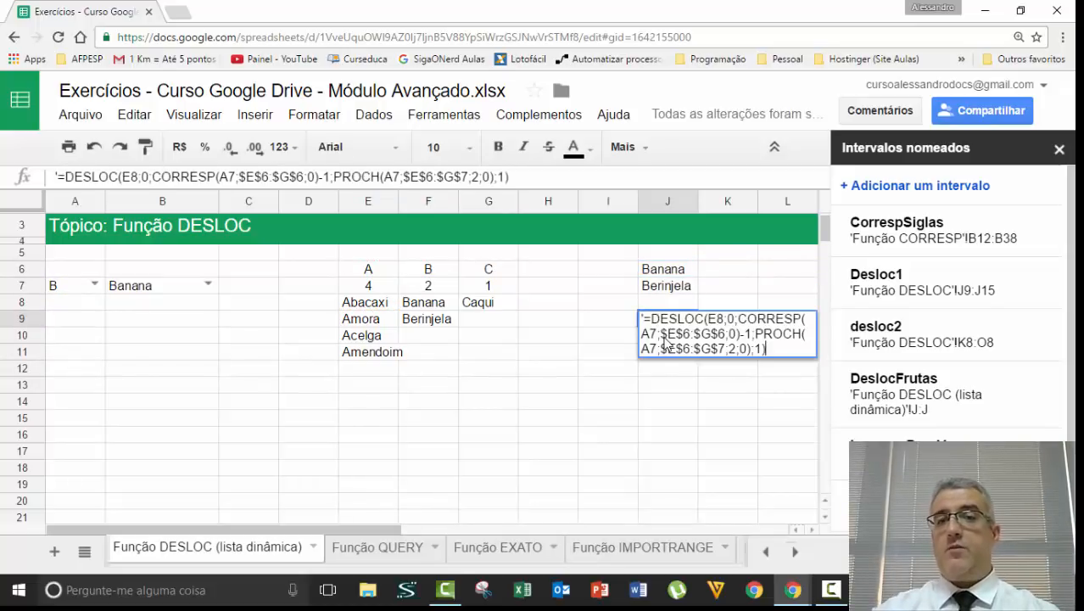
pyautogui.press('Return')
pyautogui.press('Right')
pyautogui.press('Right')
pyautogui.press('Right')
pyautogui.press('Right')
pyautogui.press('Right')
pyautogui.press('Right')
pyautogui.press('Right')
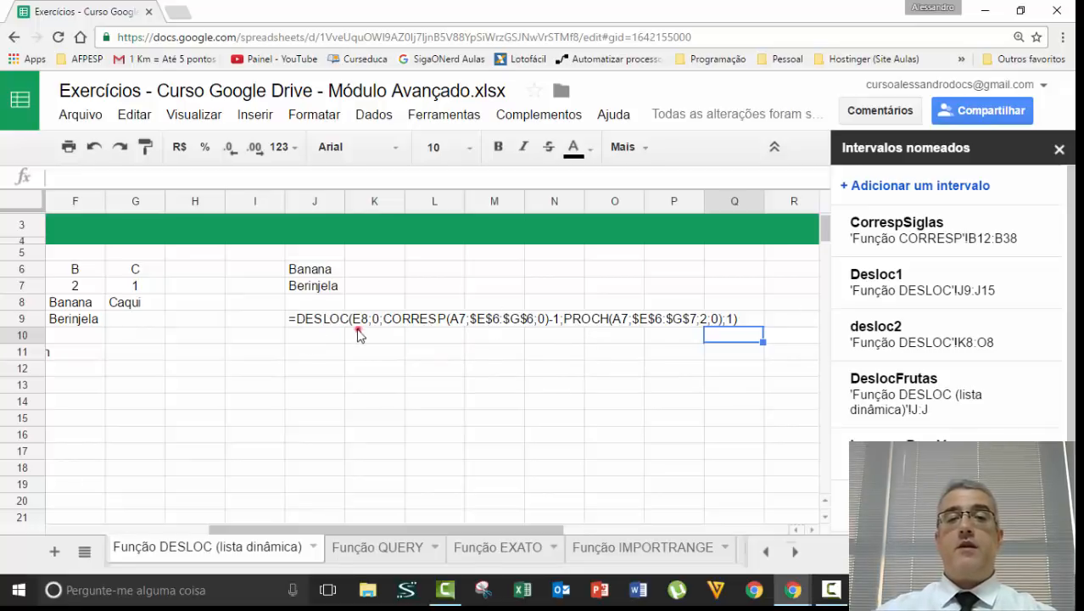
# - Delete the formula text from cell J9 and restore it in the same cell
pyautogui.click(335, 351)
pyautogui.press('Up')
pyautogui.press('Up')
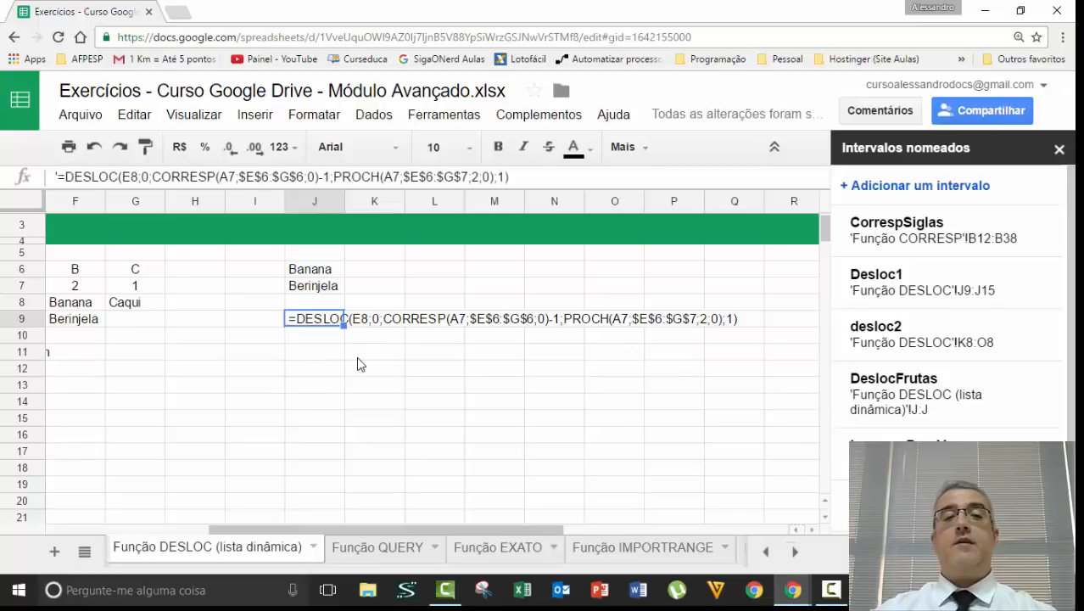
pyautogui.press('Delete')
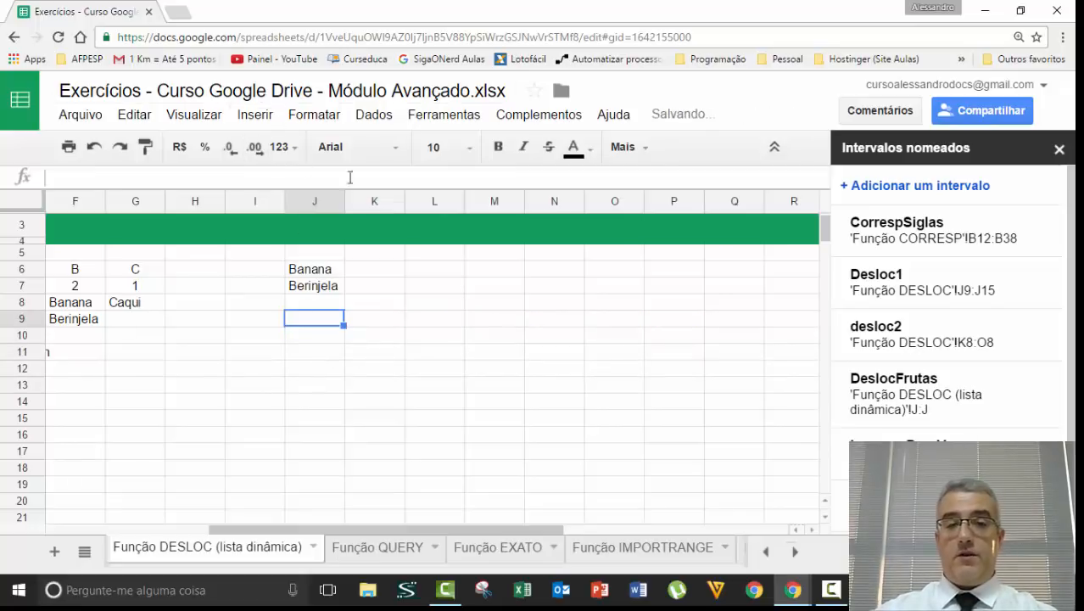
pyautogui.hotkey('ctrl', 'v')
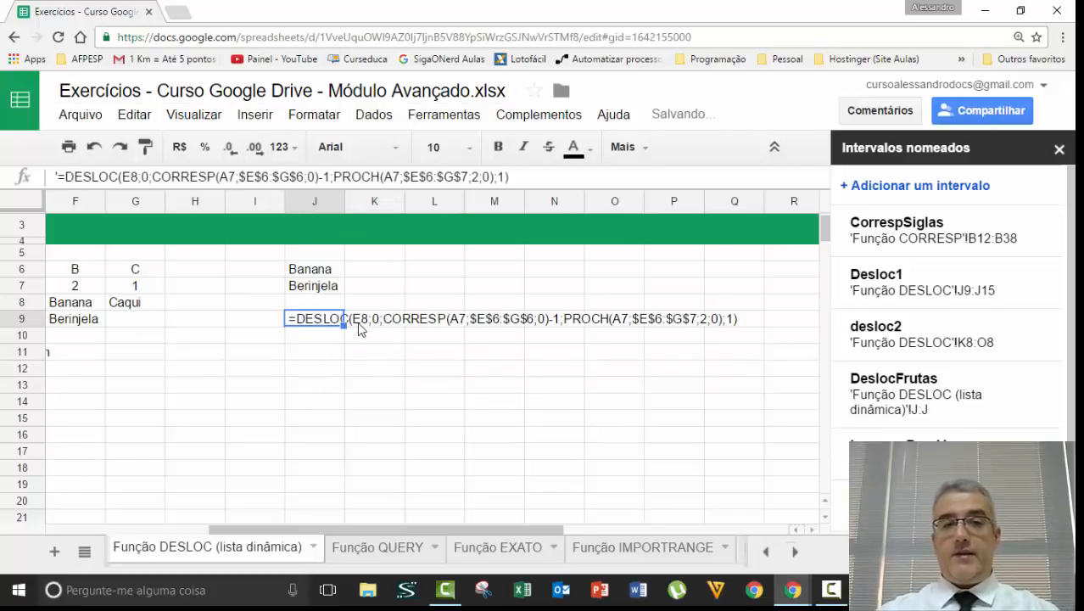
# - Go back to column A and check the options offered by the B7 dropdown, leaving its selection as is
pyautogui.click(274, 519)
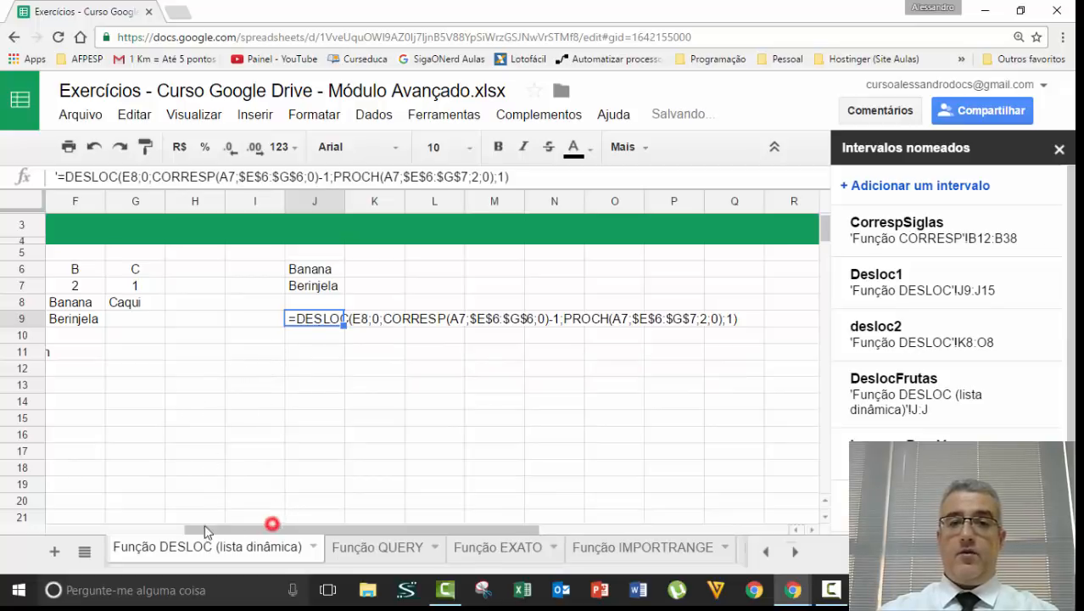
pyautogui.click(304, 353)
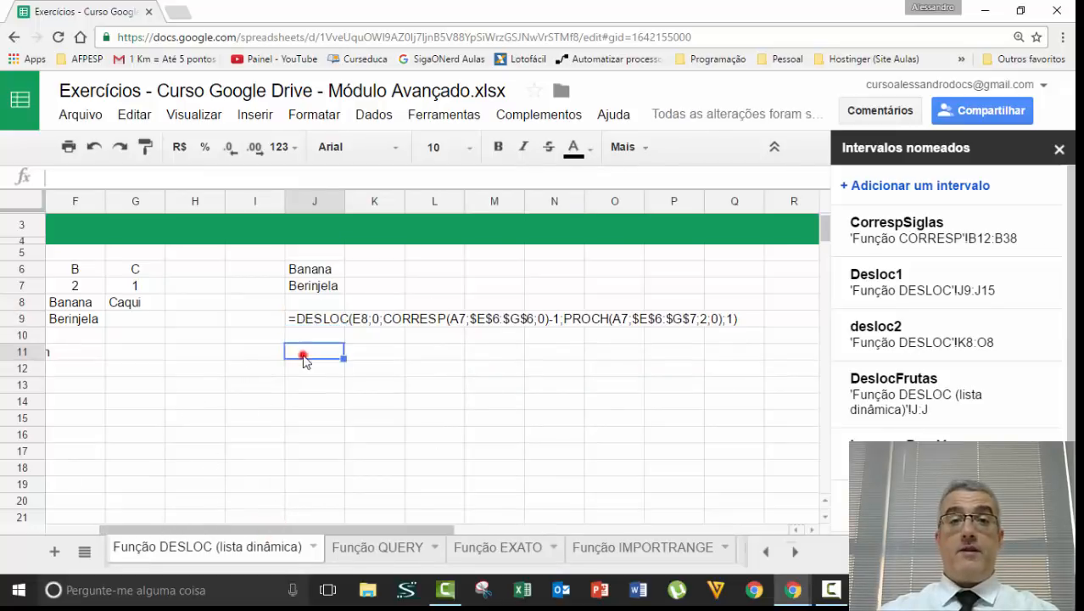
pyautogui.press('Left')
pyautogui.press('Left')
pyautogui.press('Left')
pyautogui.press('Left')
pyautogui.press('Left')
pyautogui.press('Left')
pyautogui.press('Left')
pyautogui.press('Left')
pyautogui.press('Left')
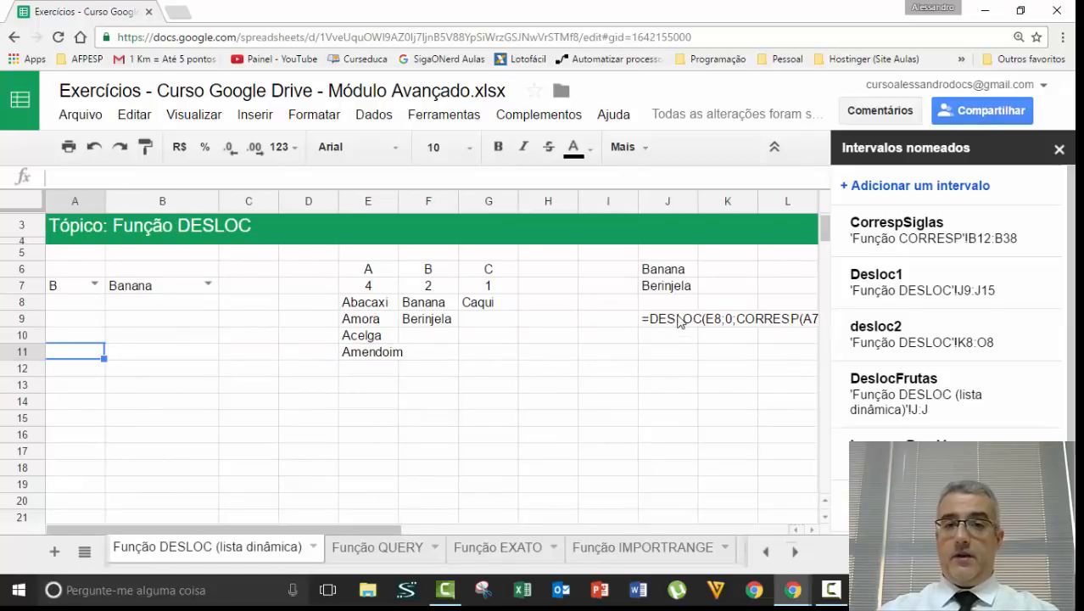
pyautogui.click(210, 286)
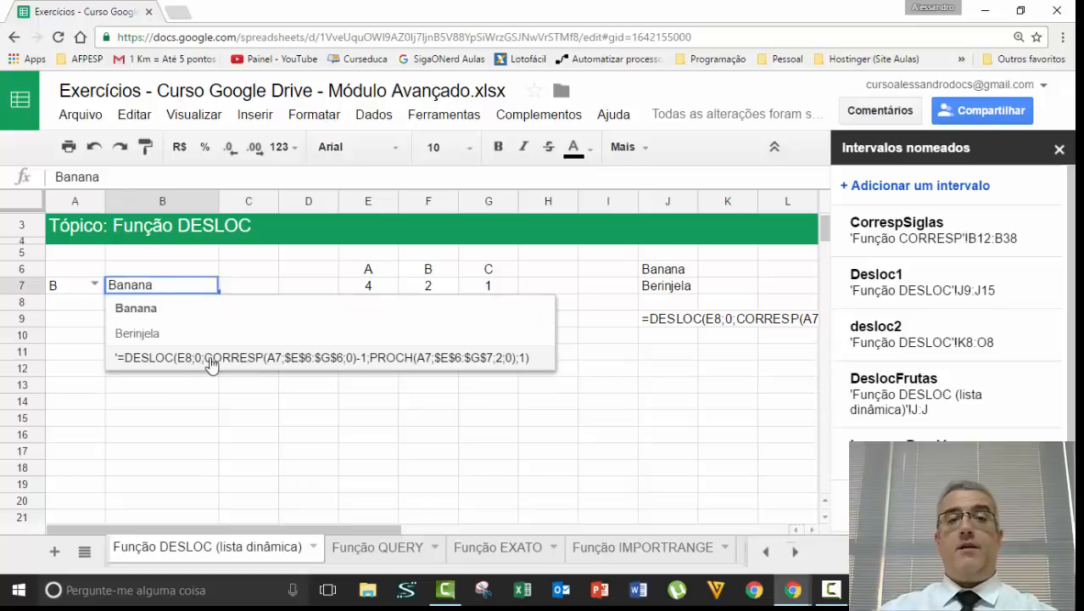
pyautogui.press('Escape')
# - Move the formula text from J9 to K6, outside the DeslocFrutas range, and close the named ranges list
pyautogui.click(646, 323)
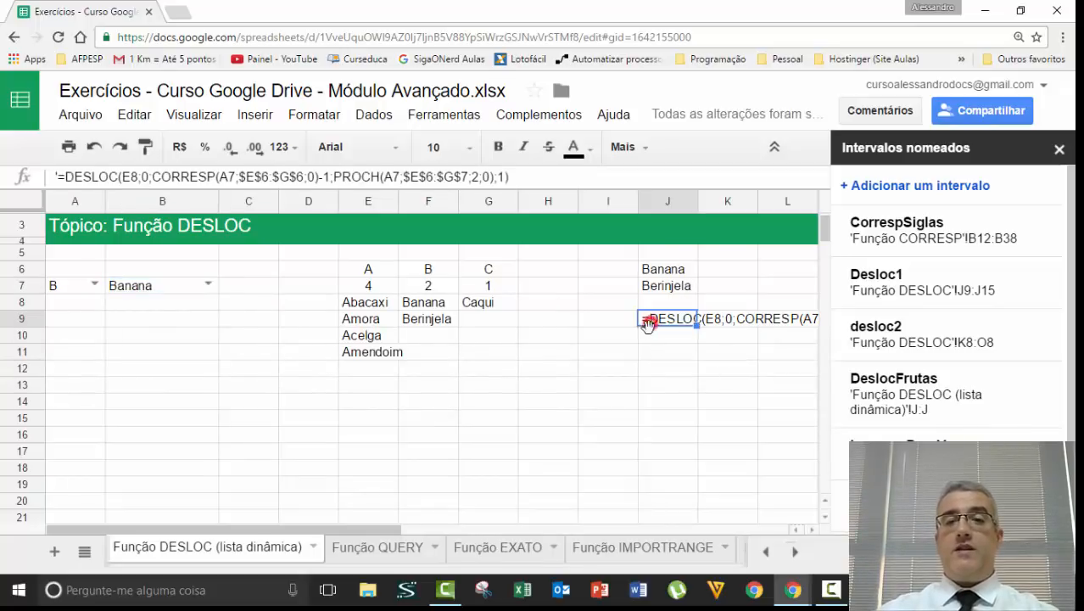
pyautogui.moveTo(647, 322); pyautogui.dragTo(745, 281)
pyautogui.click(717, 329)
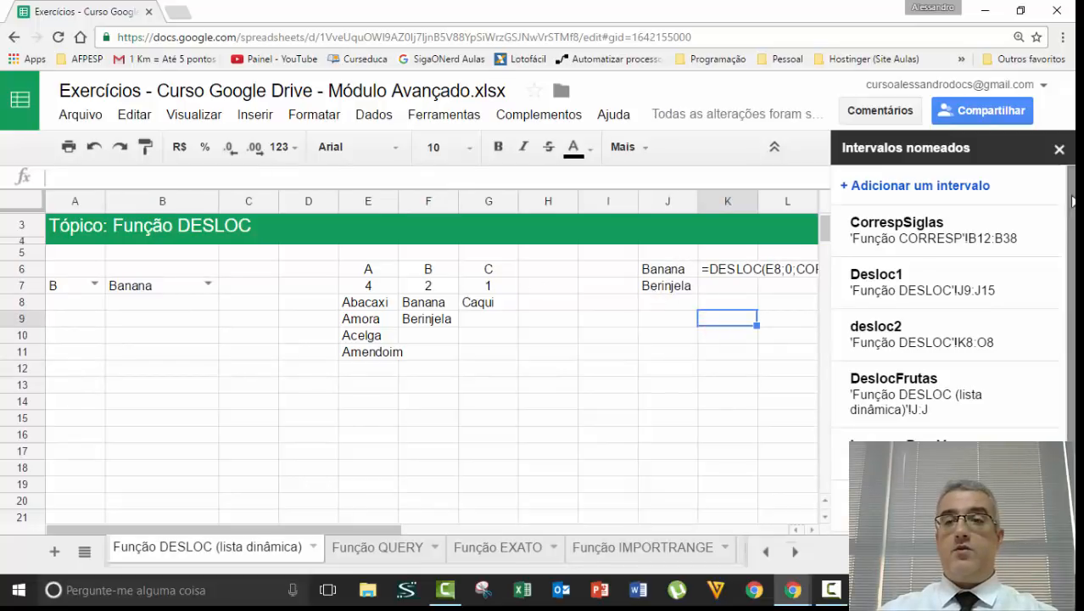
pyautogui.click(1059, 148)
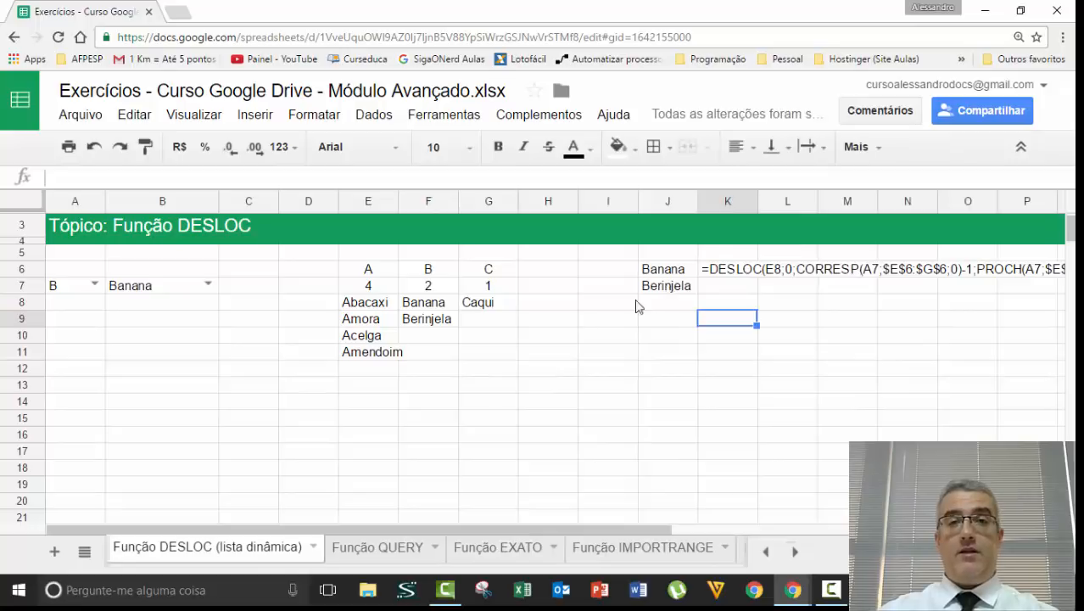
pyautogui.click(214, 336)
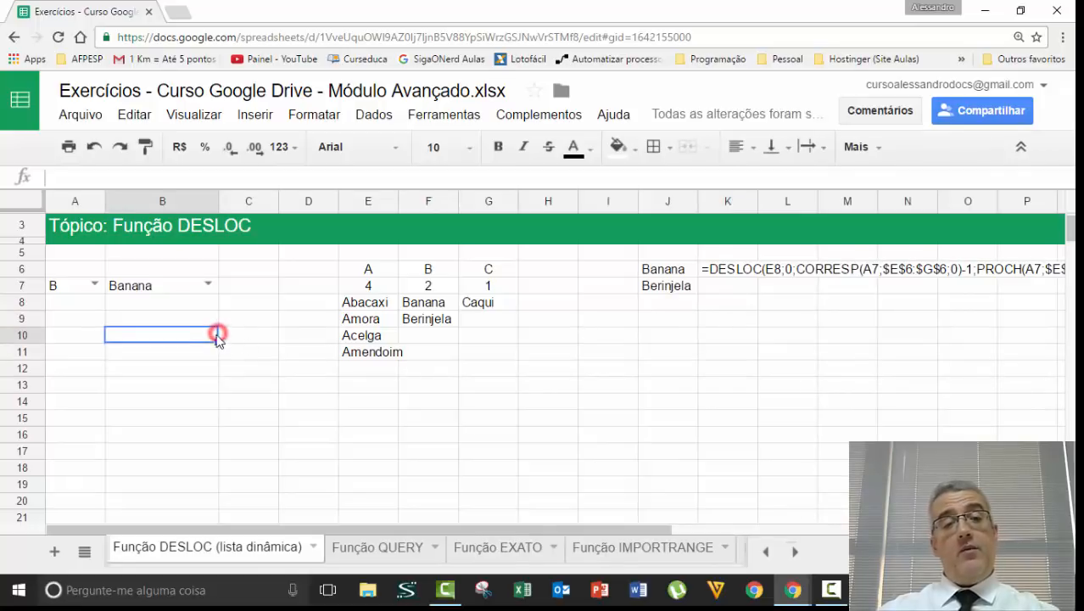
# - Change the colour of the Função DESLOC (lista dinâmica) sheet tab to blue
pyautogui.click(313, 547)
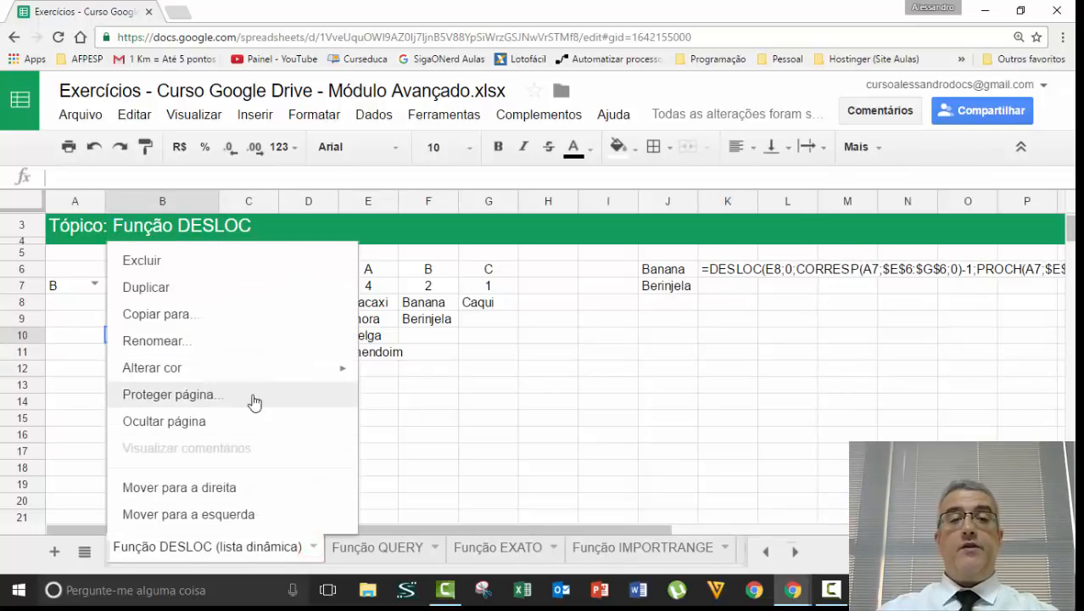
pyautogui.moveTo(249, 374)
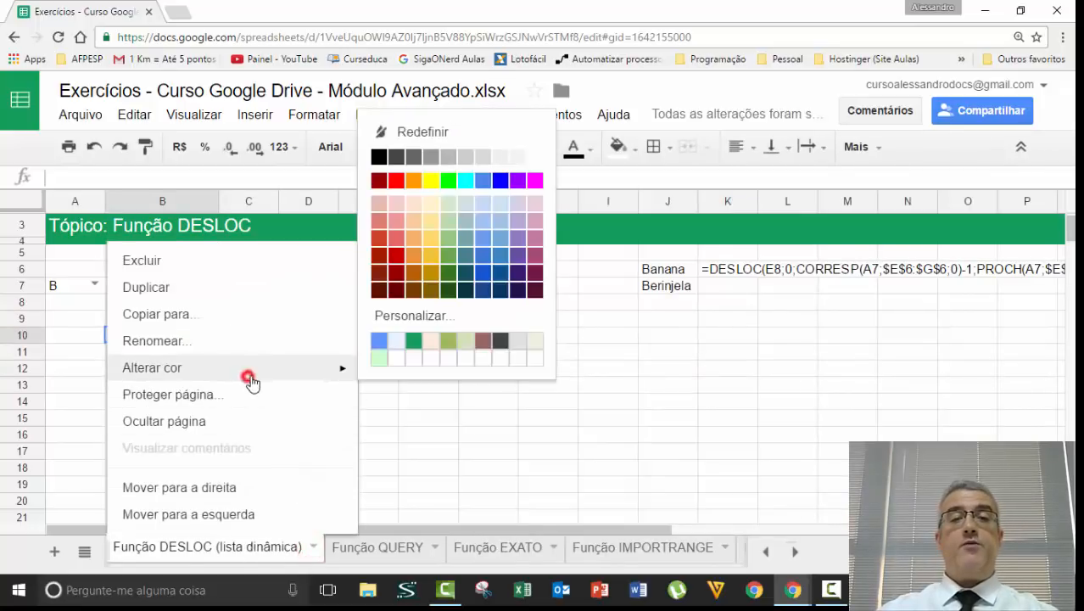
pyautogui.click(502, 181)
pyautogui.click(439, 467)
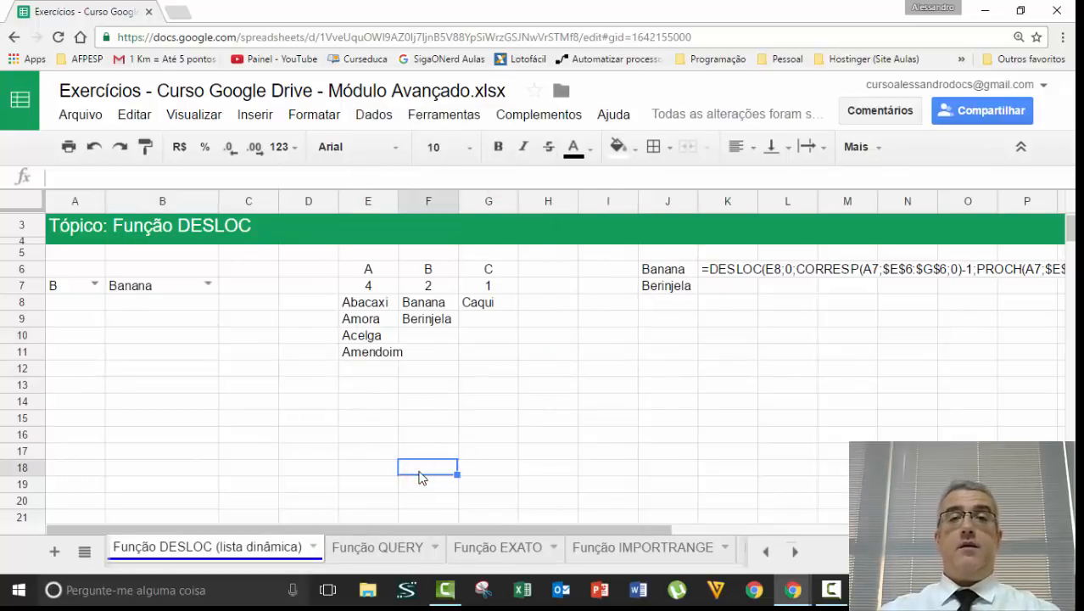
# - Switch to the Função QUERY sheet to view the next topic
pyautogui.click(406, 552)
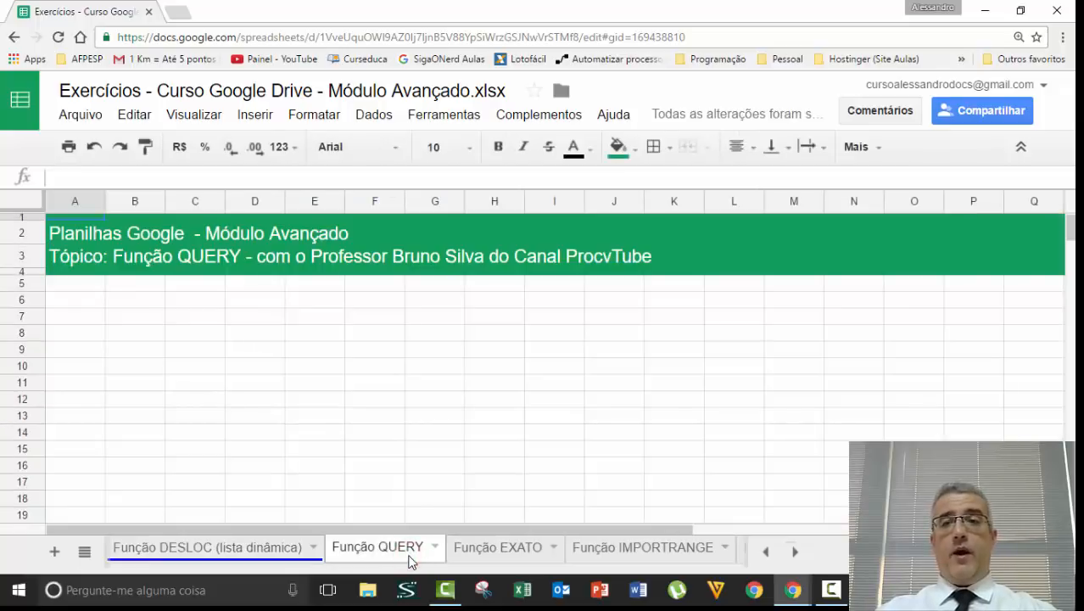
pyautogui.click(365, 482)
pyautogui.click(278, 383)
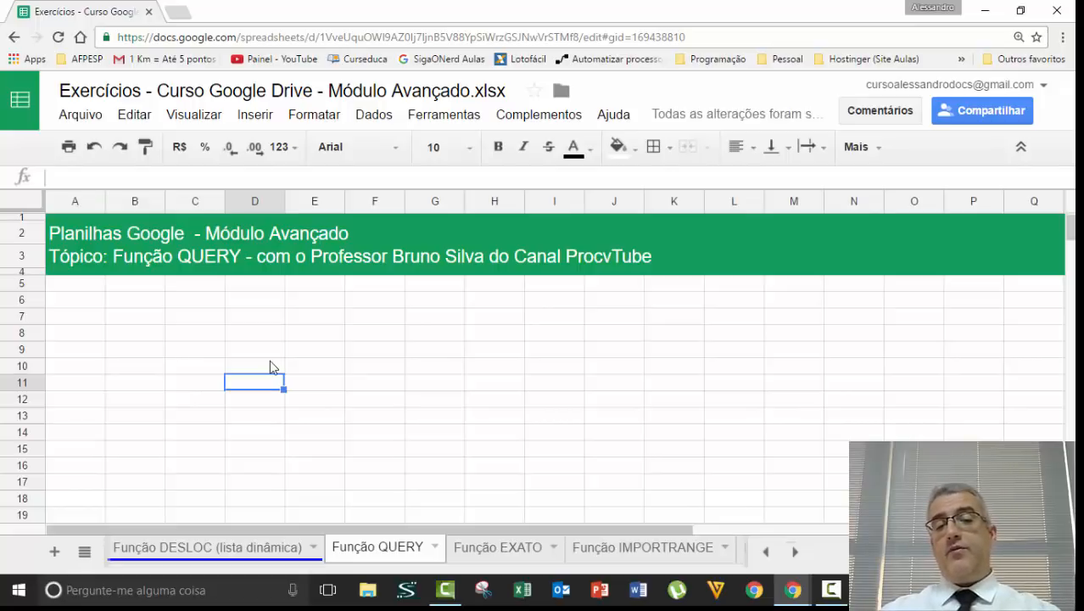
pyautogui.write('=qu')
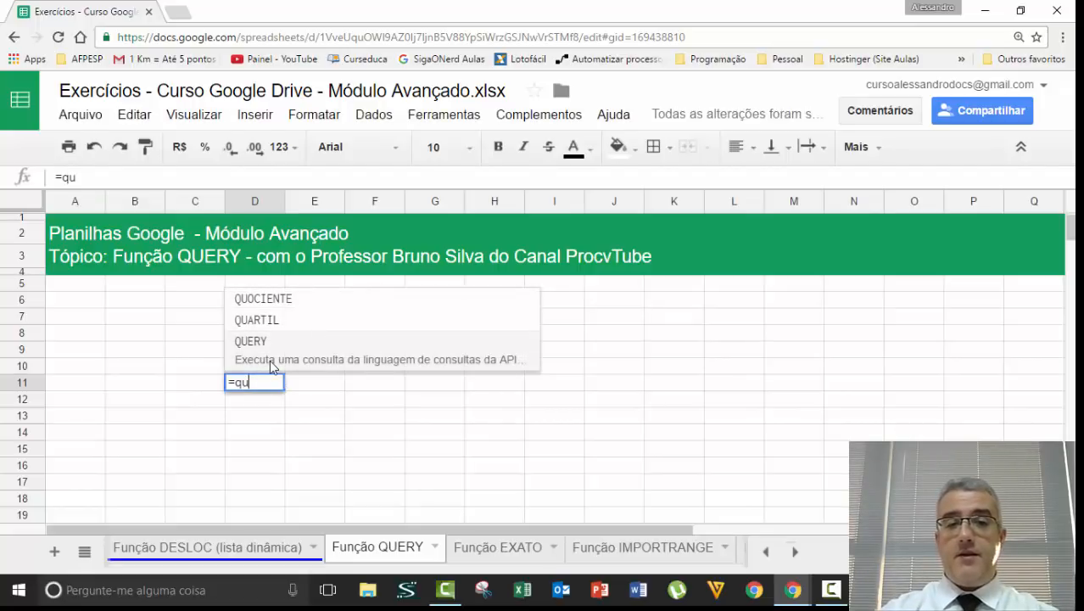
pyautogui.write('ery')
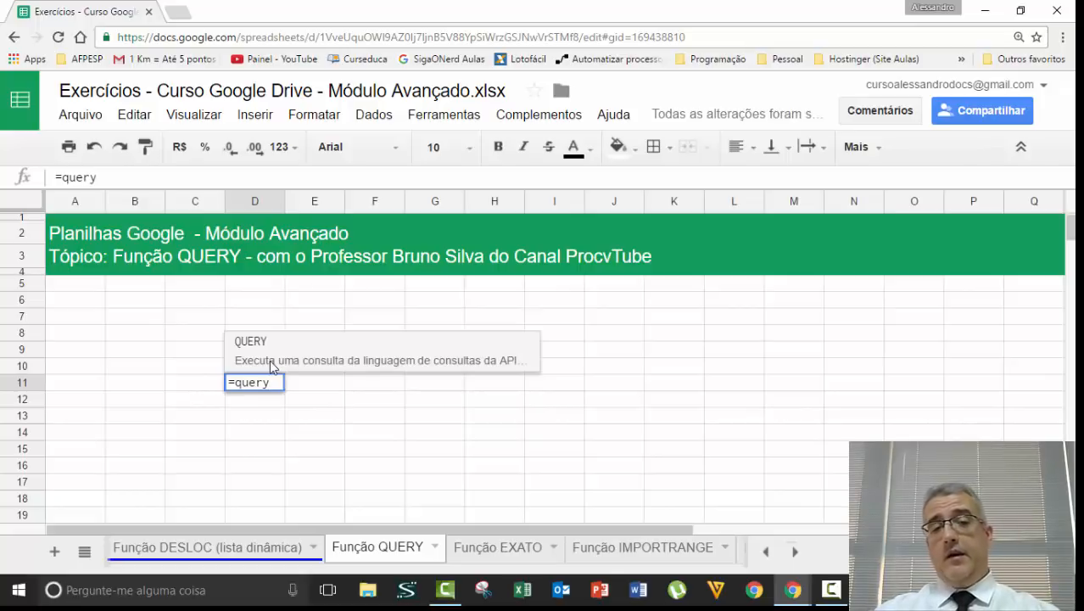
pyautogui.press('Escape')
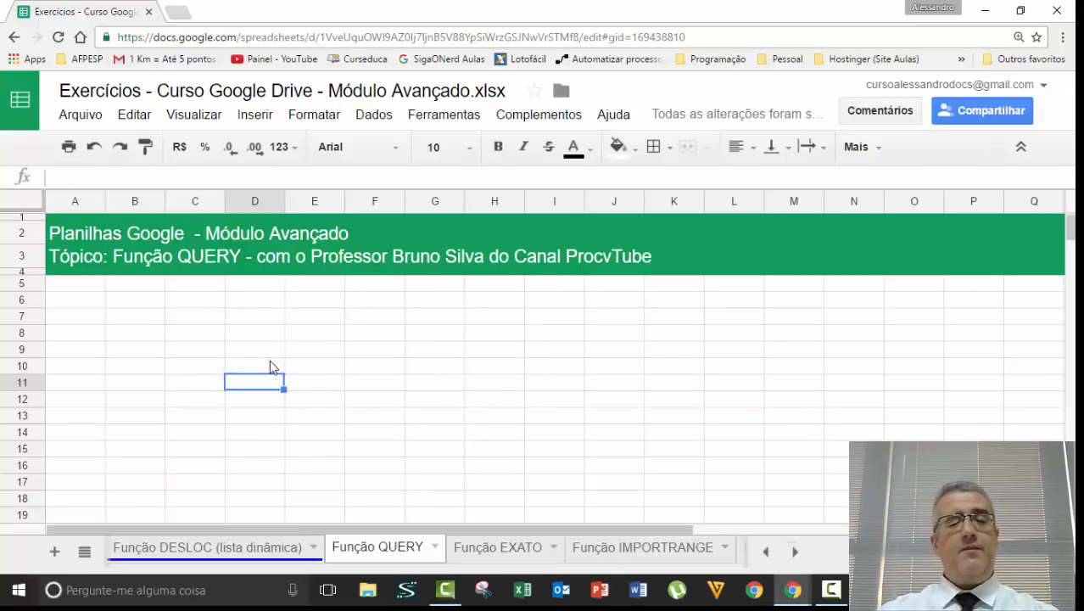